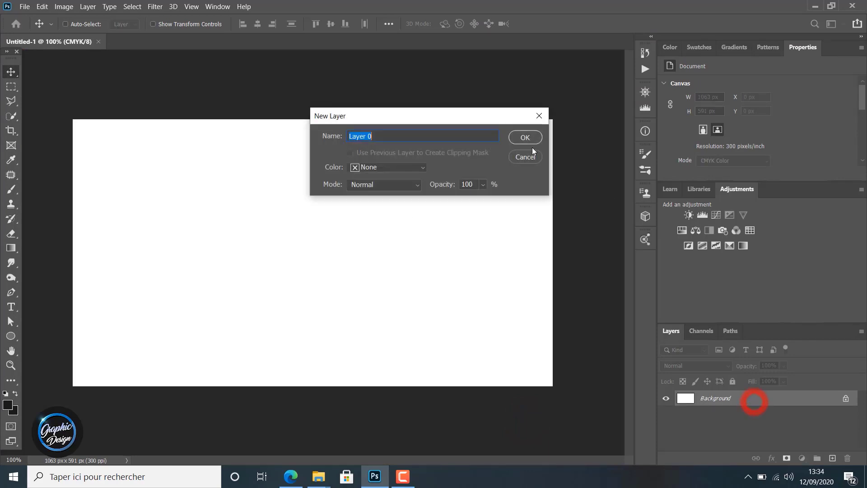
- Convert the Background to Layer 0, and draw a black rounded rectangle about 477 × 556 px with an 80 px radius over the canvas's upper-left area
{"action": "left_click", "coordinate": [527, 138]}
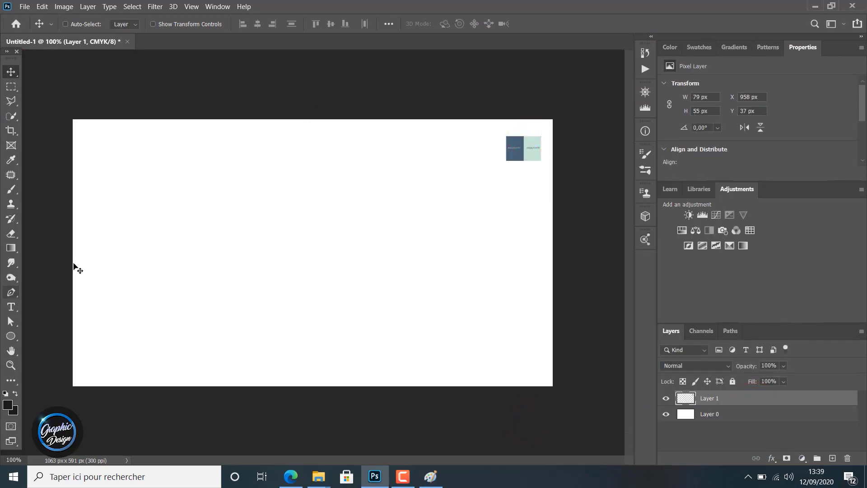
{"action": "key", "text": "u"}
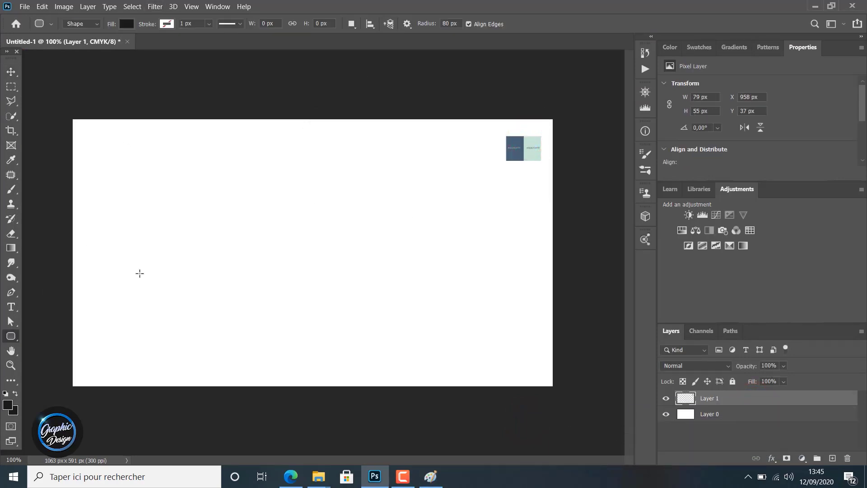
{"action": "right_click", "coordinate": [10, 335]}
{"action": "left_click", "coordinate": [51, 345]}
{"action": "left_click_drag", "start_coordinate": [91, 97], "coordinate": [306, 348]}
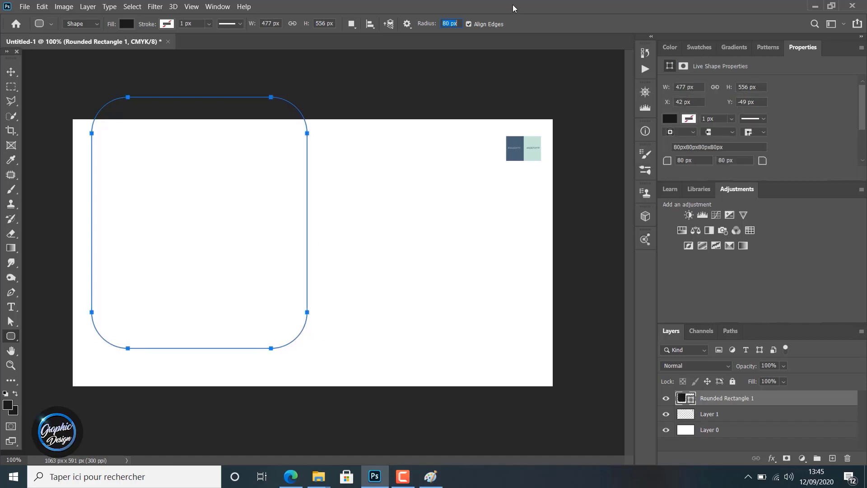
{"action": "left_click", "coordinate": [504, 6]}
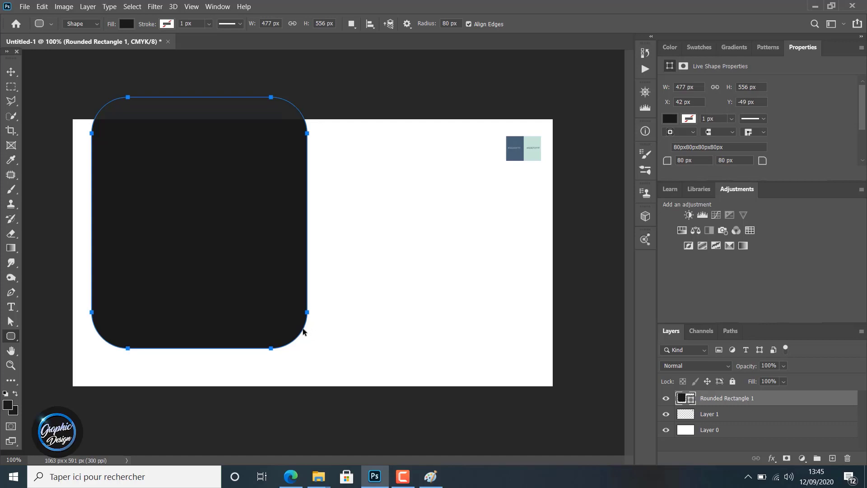
- Rotate the rounded rectangle about -31°, scale it to about 94%, move it partly beyond the canvas's top edge, and convert it to a regular path
{"action": "key", "text": "ctrl+t"}
{"action": "left_click_drag", "start_coordinate": [310, 357], "coordinate": [344, 274]}
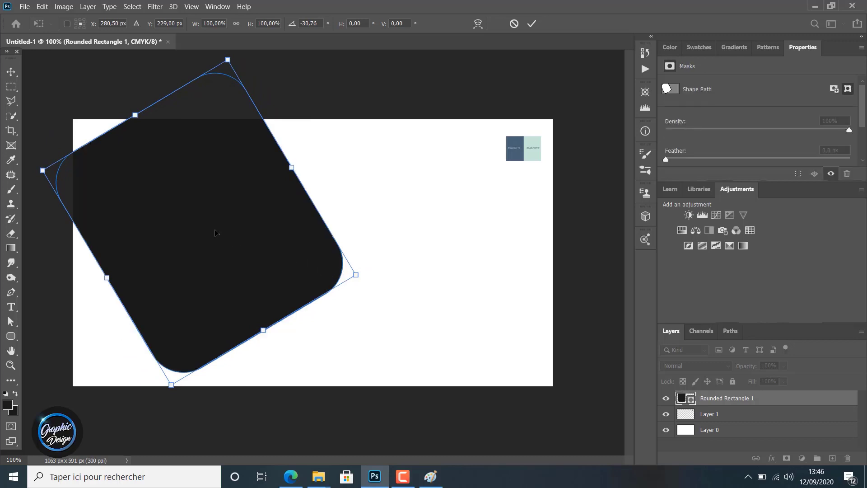
{"action": "left_click_drag", "start_coordinate": [215, 228], "coordinate": [256, 101]}
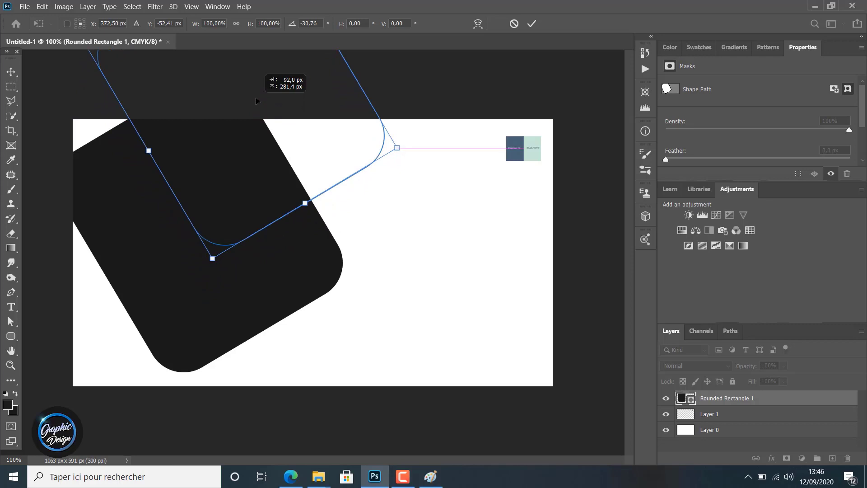
{"action": "left_click_drag", "start_coordinate": [256, 101], "coordinate": [256, 101]}
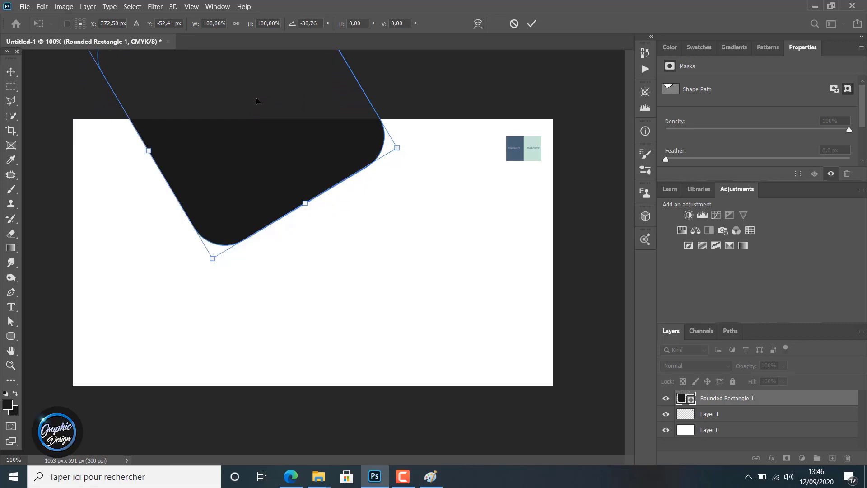
{"action": "left_click_drag", "start_coordinate": [278, 134], "coordinate": [257, 100]}
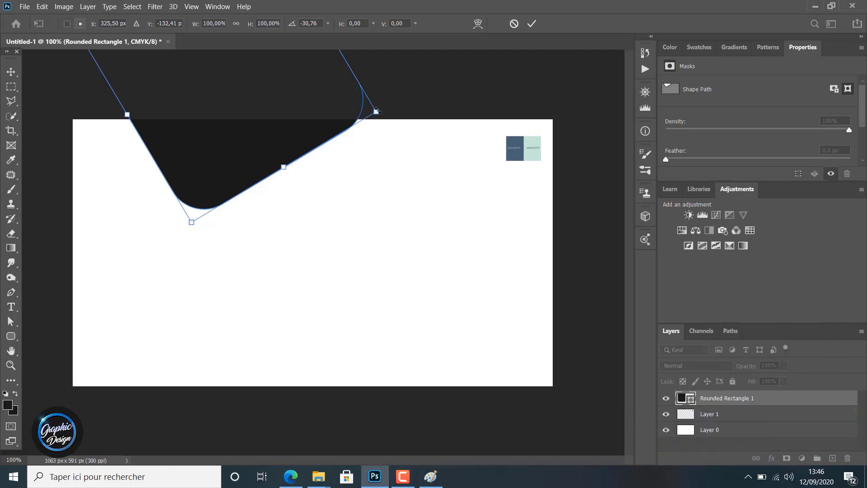
{"action": "left_click_drag", "start_coordinate": [378, 110], "coordinate": [356, 105]}
{"action": "left_click_drag", "start_coordinate": [262, 134], "coordinate": [196, 131]}
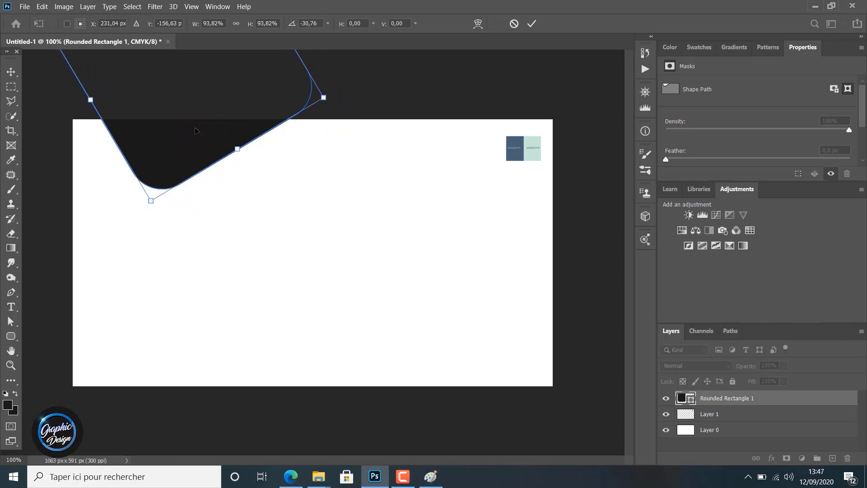
{"action": "left_click", "coordinate": [531, 24]}
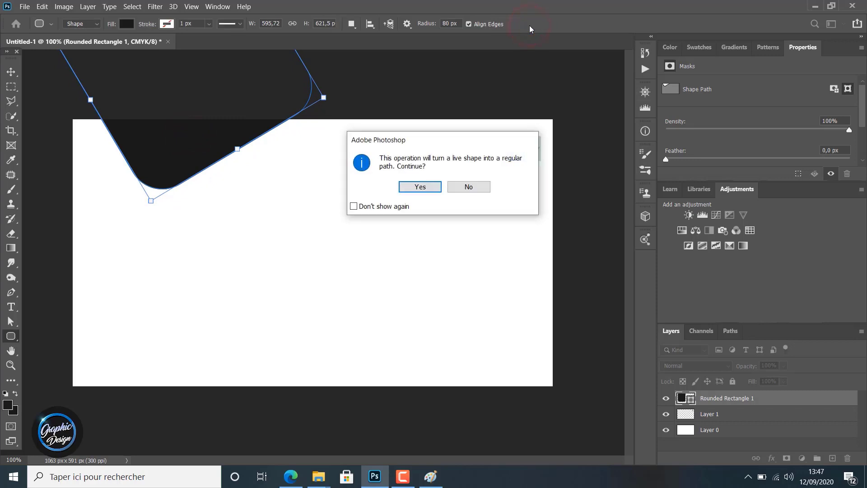
{"action": "left_click", "coordinate": [421, 187]}
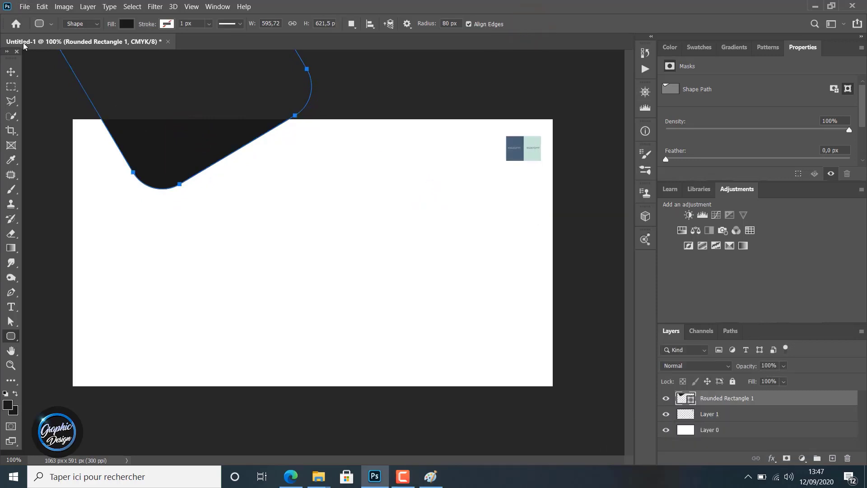
- Rotate the black shape further so its rounded corner points down, and lower it slightly from the canvas's top edge
{"action": "left_click", "coordinate": [12, 72]}
{"action": "left_click_drag", "start_coordinate": [167, 138], "coordinate": [166, 156]}
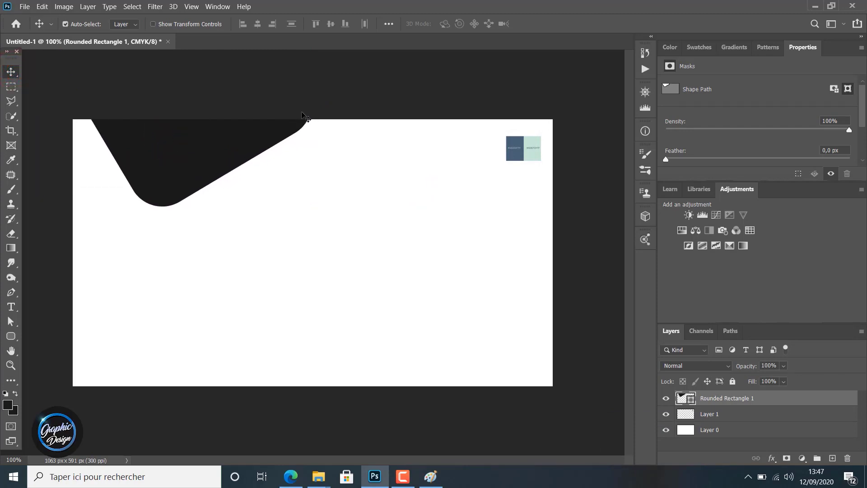
{"action": "key", "text": "ctrl+t"}
{"action": "left_click_drag", "start_coordinate": [323, 214], "coordinate": [307, 164]}
{"action": "left_click", "coordinate": [558, 23]}
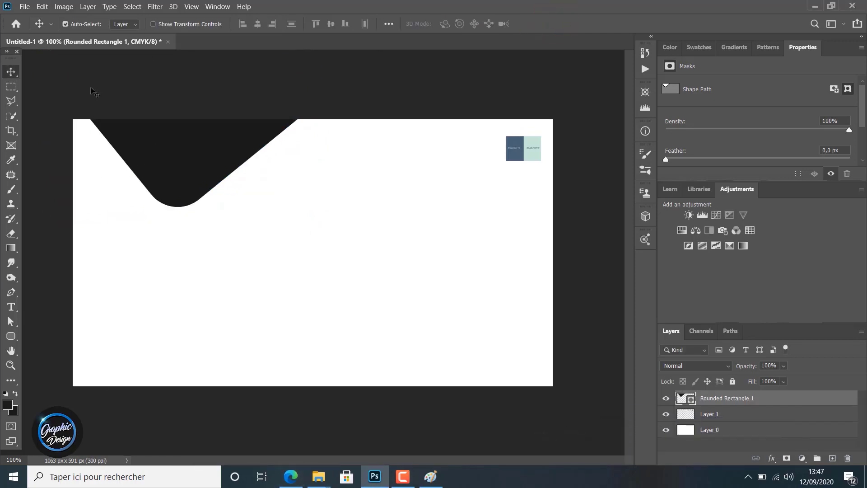
{"action": "key", "text": "ctrl+t"}
{"action": "left_click_drag", "start_coordinate": [175, 177], "coordinate": [179, 189]}
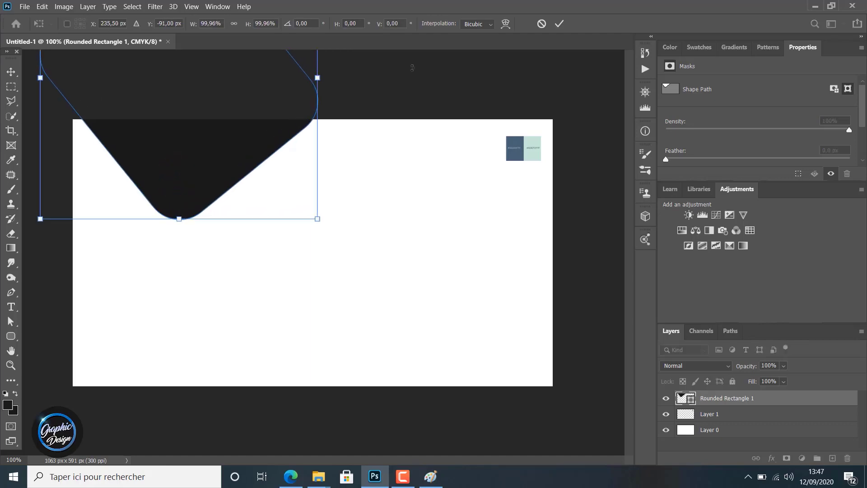
{"action": "left_click", "coordinate": [555, 24]}
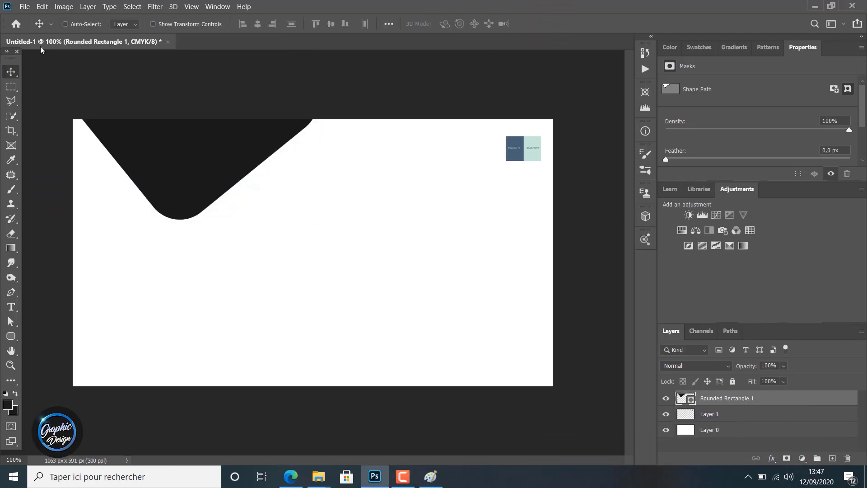
- Fill the rotated shape with the dark blue sampled from the colour reference on the canvas
{"action": "left_click", "coordinate": [10, 336]}
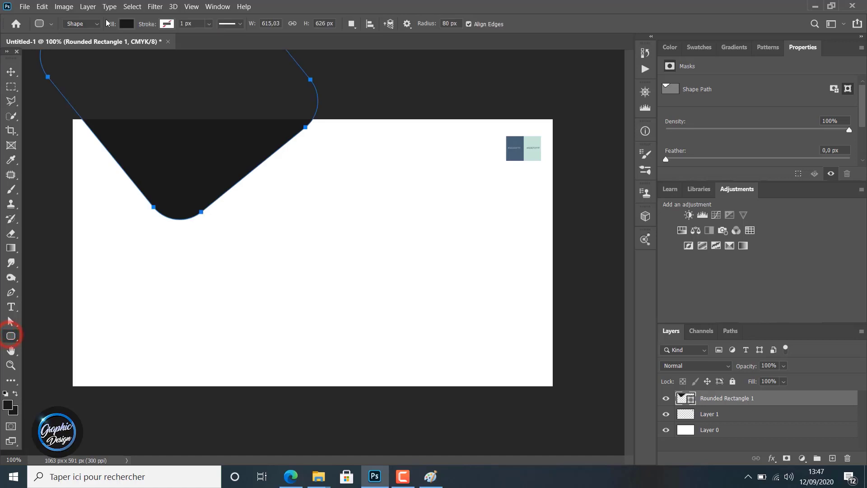
{"action": "left_click", "coordinate": [125, 25]}
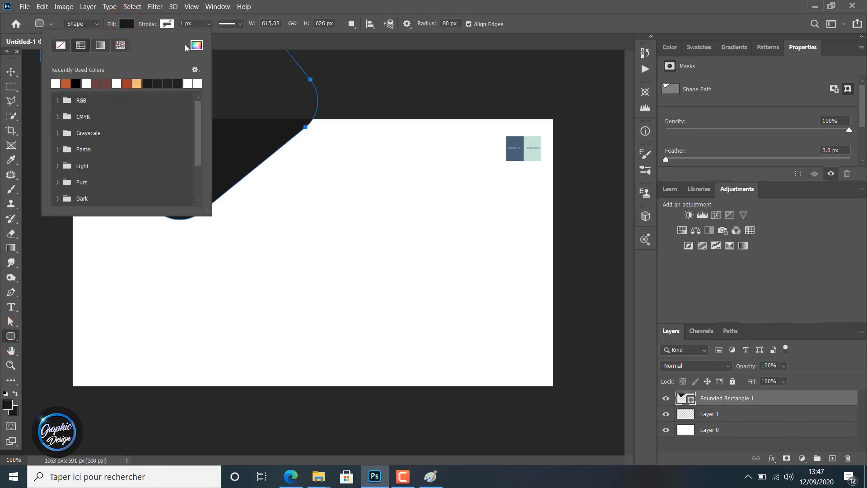
{"action": "left_click", "coordinate": [196, 45]}
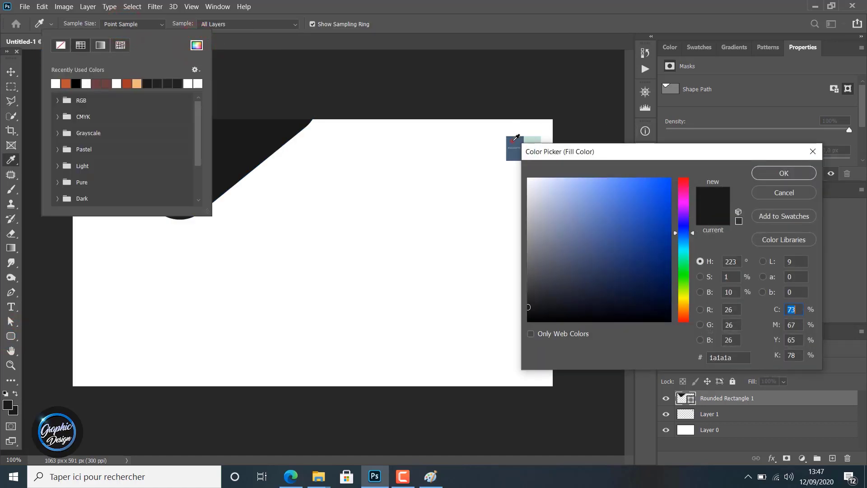
{"action": "left_click", "coordinate": [514, 140]}
{"action": "left_click", "coordinate": [786, 176]}
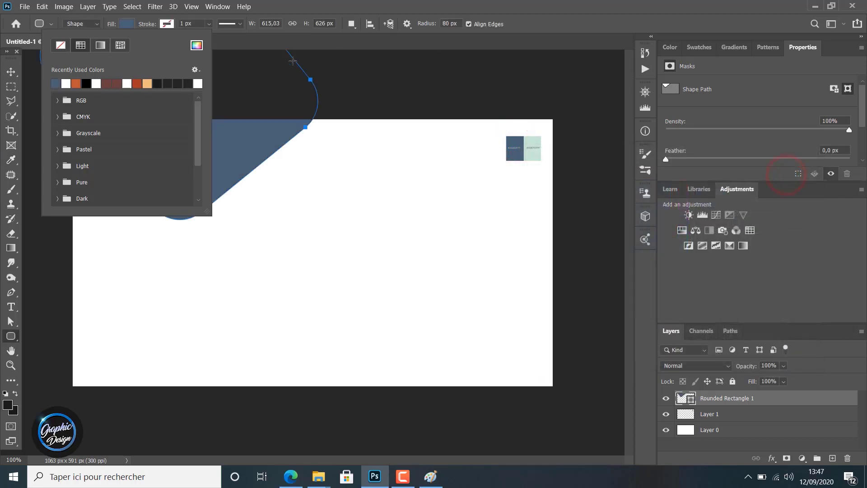
- Duplicate the blue shape's layer and move the copy down to the canvas's lower-left area, overlapping the original
{"action": "left_click", "coordinate": [12, 76]}
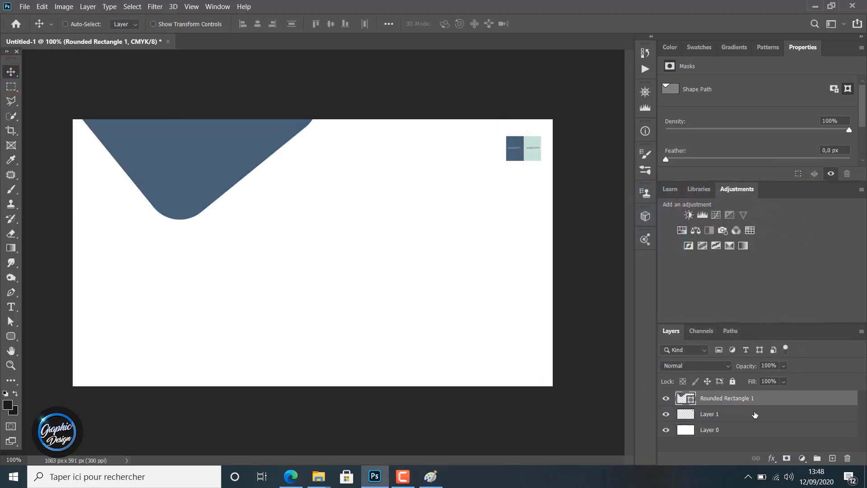
{"action": "key", "text": "ctrl+j"}
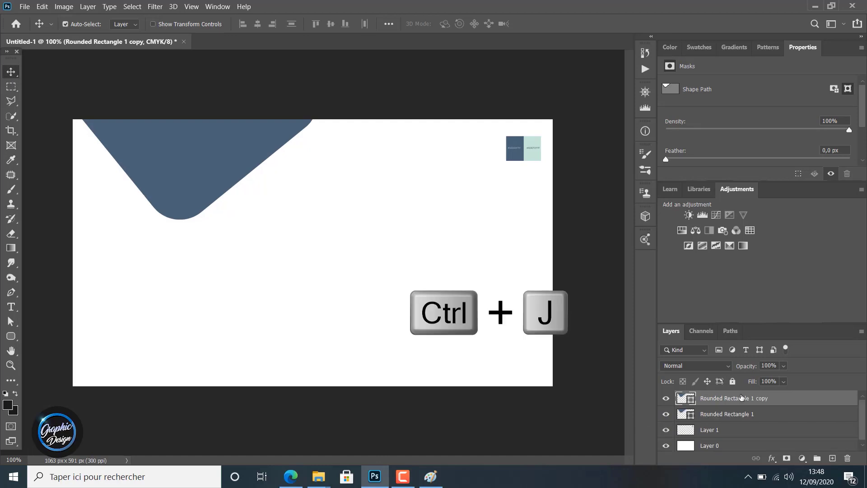
{"action": "left_click_drag", "start_coordinate": [182, 148], "coordinate": [159, 326]}
{"action": "left_click_drag", "start_coordinate": [163, 212], "coordinate": [162, 249]}
- Fill the copied shape with the mint green sampled from the colour reference on the canvas
{"action": "left_click", "coordinate": [10, 336]}
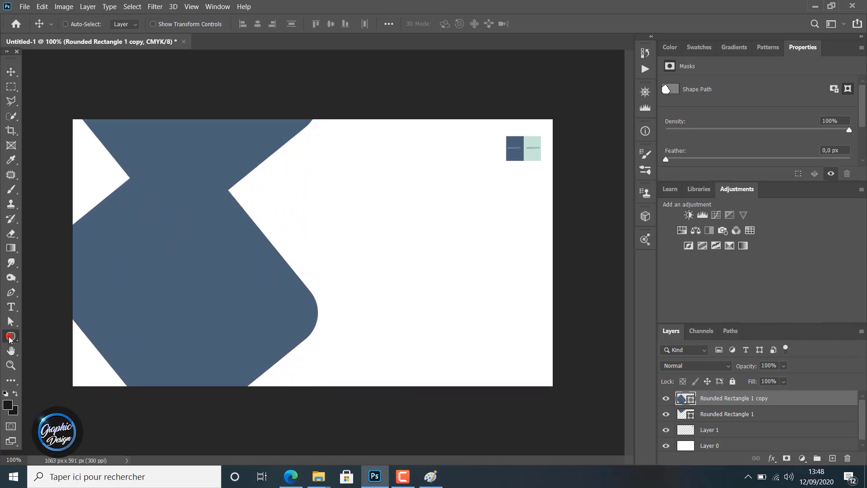
{"action": "left_click", "coordinate": [126, 24]}
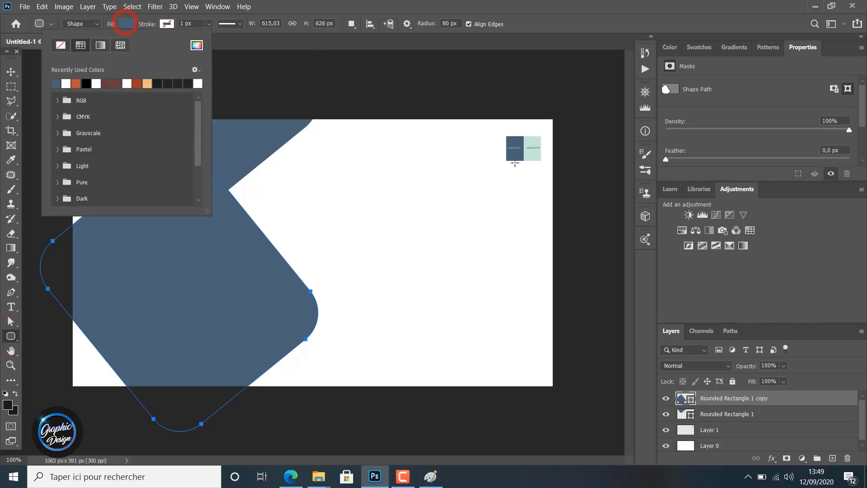
{"action": "left_click", "coordinate": [197, 45]}
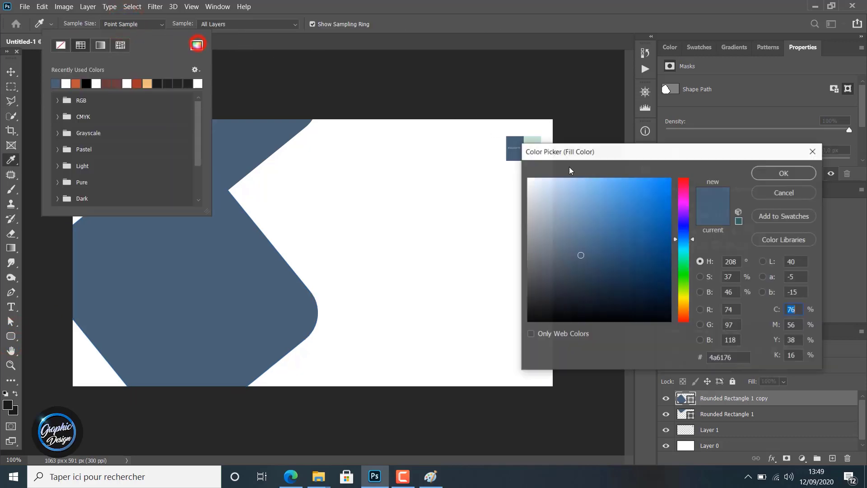
{"action": "left_click", "coordinate": [533, 140]}
{"action": "left_click", "coordinate": [782, 174]}
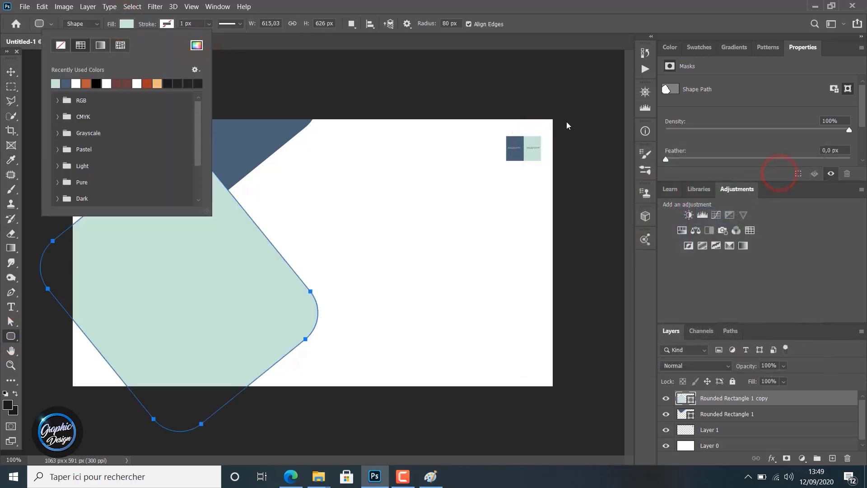
- Move the mint shape partly beyond the canvas's left edge and adjust its tilt so it overlaps the blue shape
{"action": "left_click", "coordinate": [9, 72]}
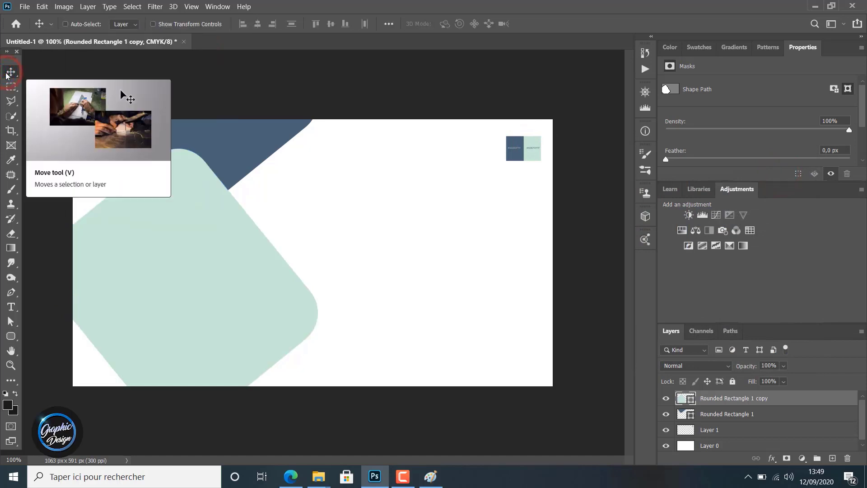
{"action": "key", "text": "ctrl+t"}
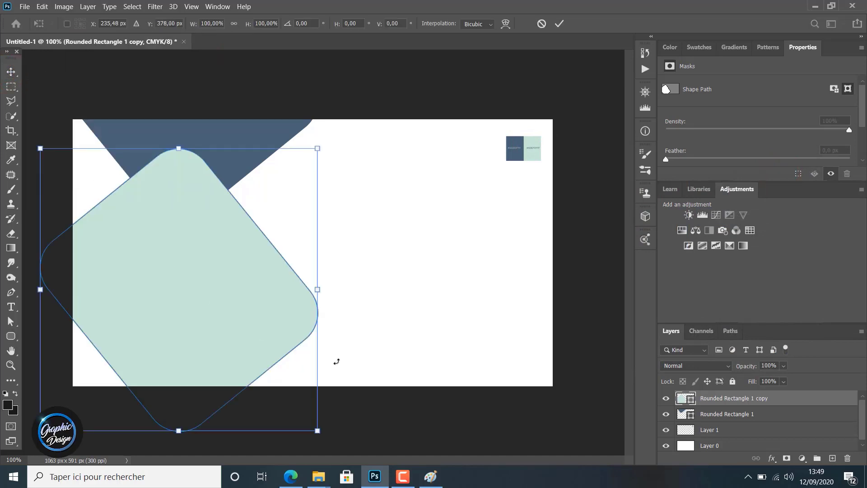
{"action": "left_click_drag", "start_coordinate": [340, 413], "coordinate": [358, 319]}
{"action": "left_click_drag", "start_coordinate": [234, 318], "coordinate": [180, 306]}
{"action": "left_click_drag", "start_coordinate": [332, 341], "coordinate": [326, 414]}
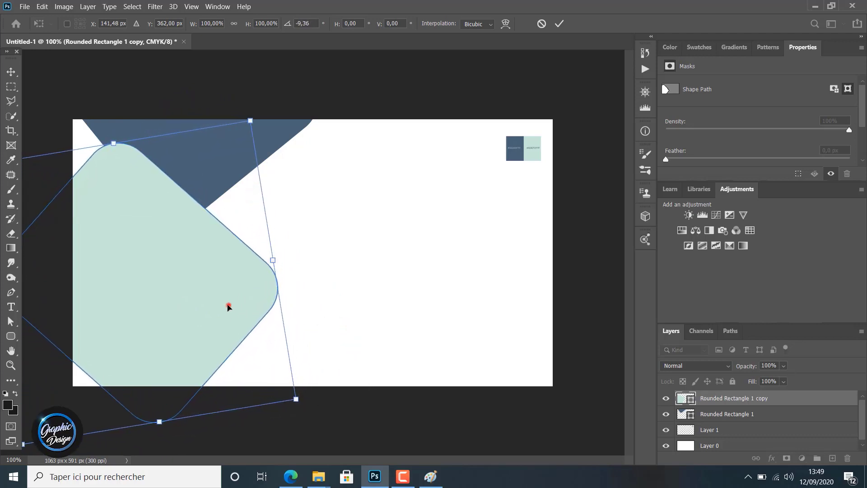
{"action": "left_click_drag", "start_coordinate": [228, 305], "coordinate": [179, 293]}
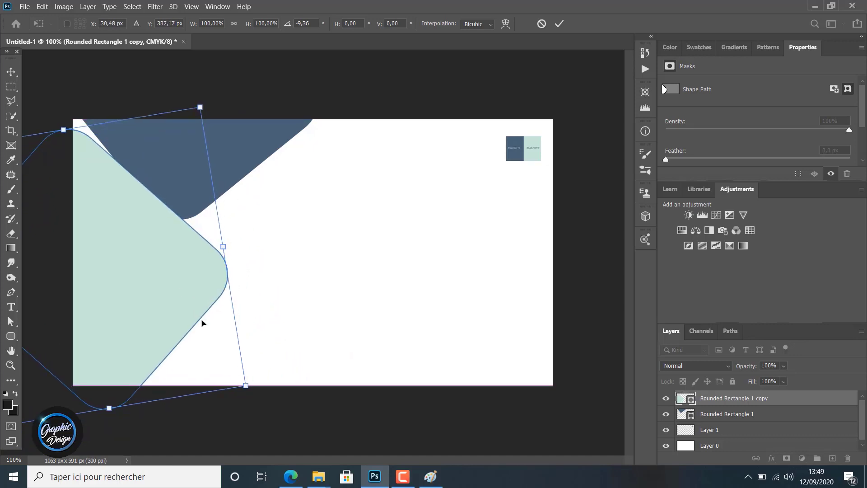
{"action": "left_click_drag", "start_coordinate": [270, 396], "coordinate": [253, 429]}
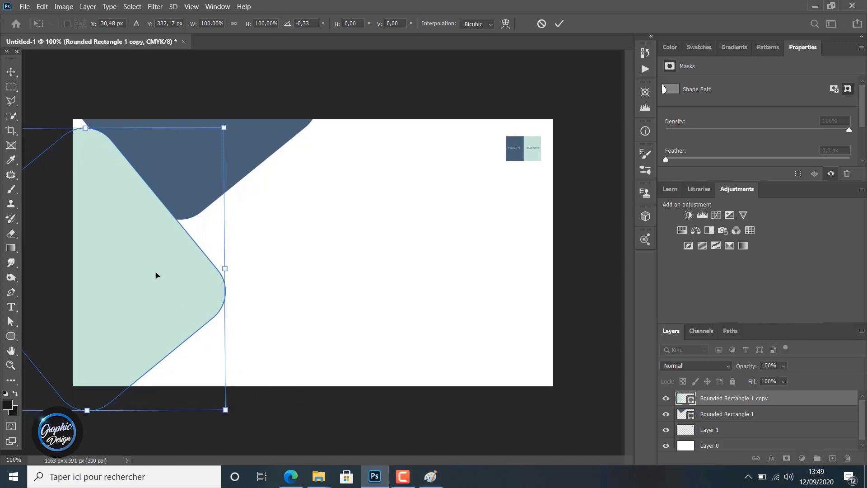
- Rotate the mint shape to about -11°, fit it along the canvas's left side, and place its layer below the dark blue shape's layer
{"action": "left_click_drag", "start_coordinate": [225, 128], "coordinate": [244, 111]}
{"action": "left_click_drag", "start_coordinate": [142, 179], "coordinate": [125, 196]}
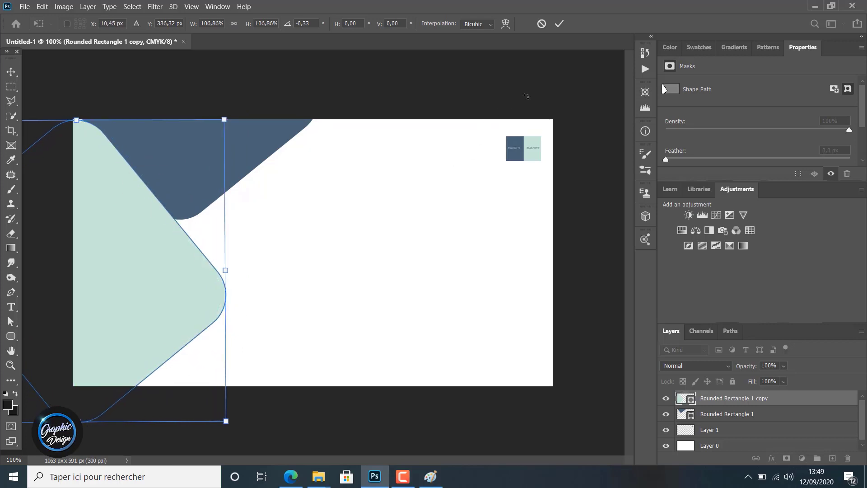
{"action": "left_click_drag", "start_coordinate": [106, 107], "coordinate": [87, 113]}
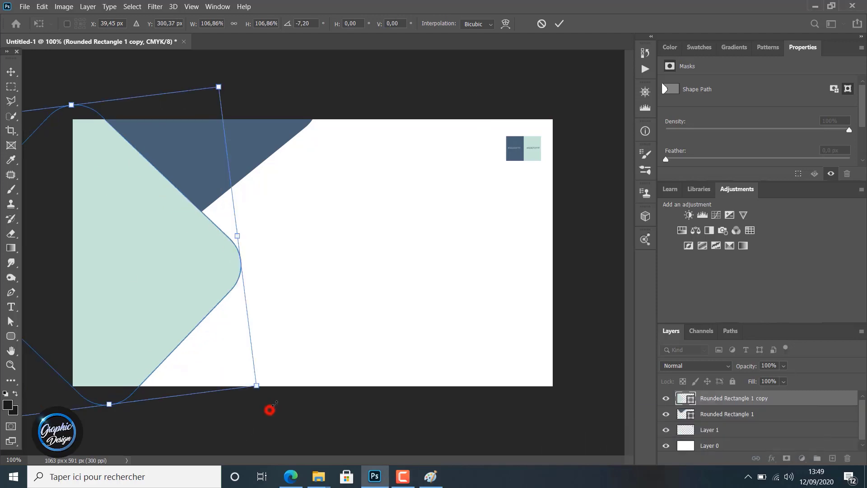
{"action": "left_click_drag", "start_coordinate": [274, 403], "coordinate": [273, 393]}
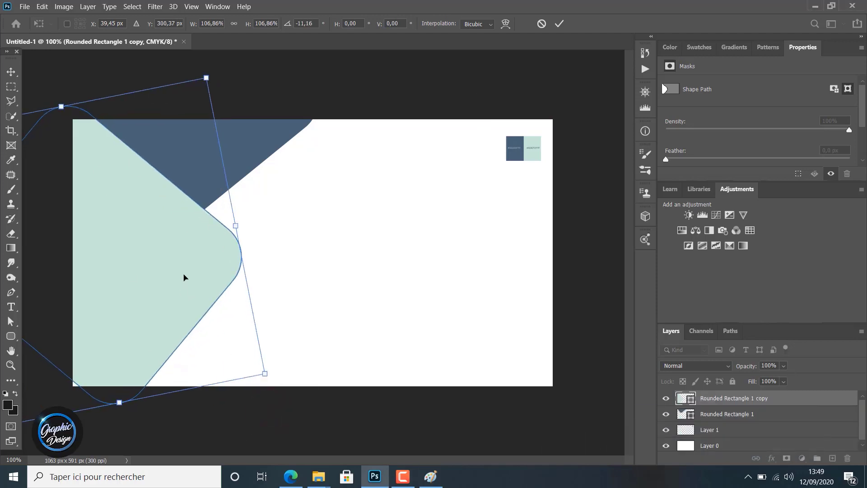
{"action": "left_click_drag", "start_coordinate": [264, 371], "coordinate": [244, 356]}
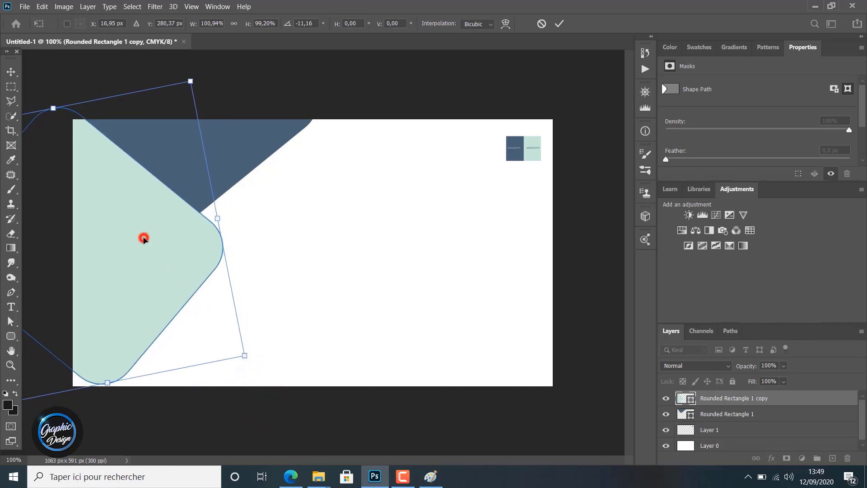
{"action": "left_click_drag", "start_coordinate": [143, 238], "coordinate": [147, 237]}
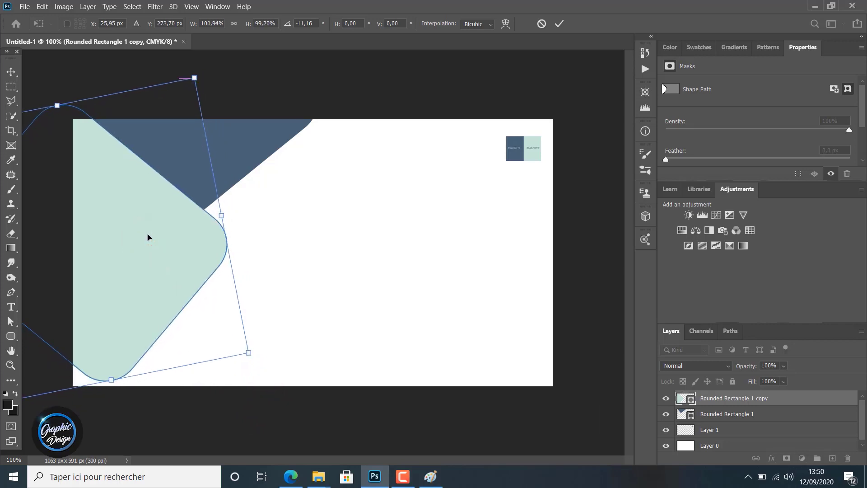
{"action": "left_click", "coordinate": [556, 23]}
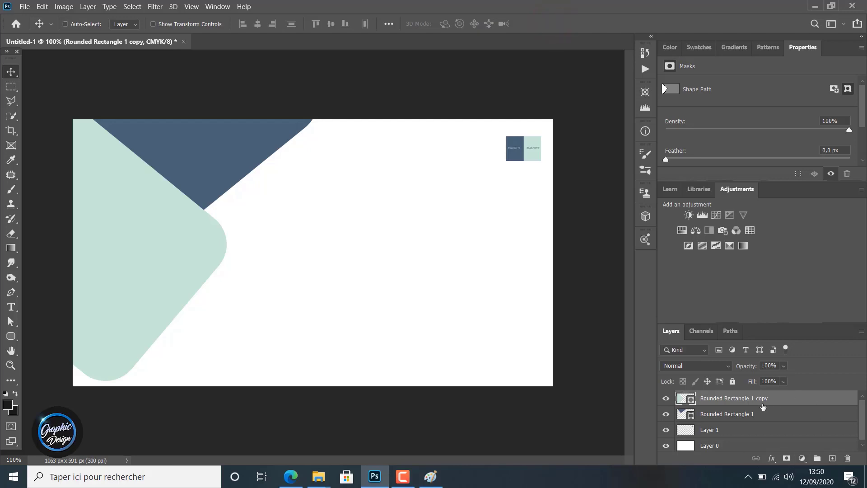
{"action": "left_click_drag", "start_coordinate": [752, 400], "coordinate": [756, 422]}
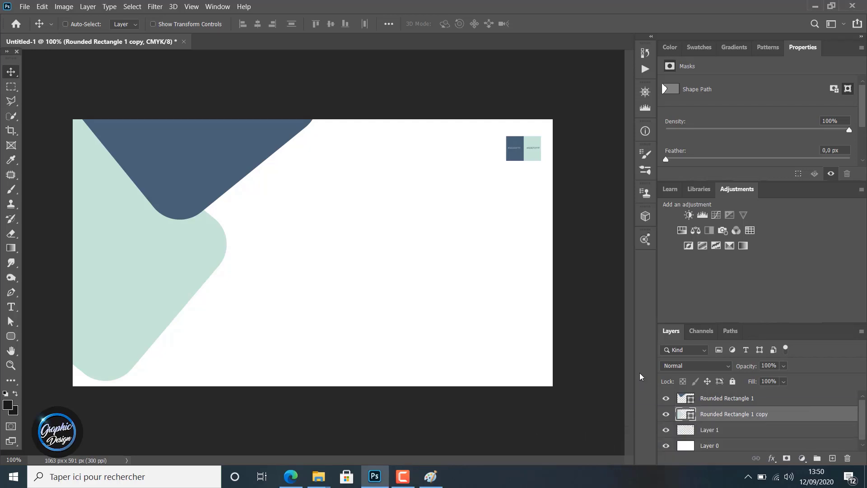
- Enlarge the mint shape to about 111% width and 128% height, extending it past the canvas's top, left and bottom edges
{"action": "key", "text": "ctrl+t"}
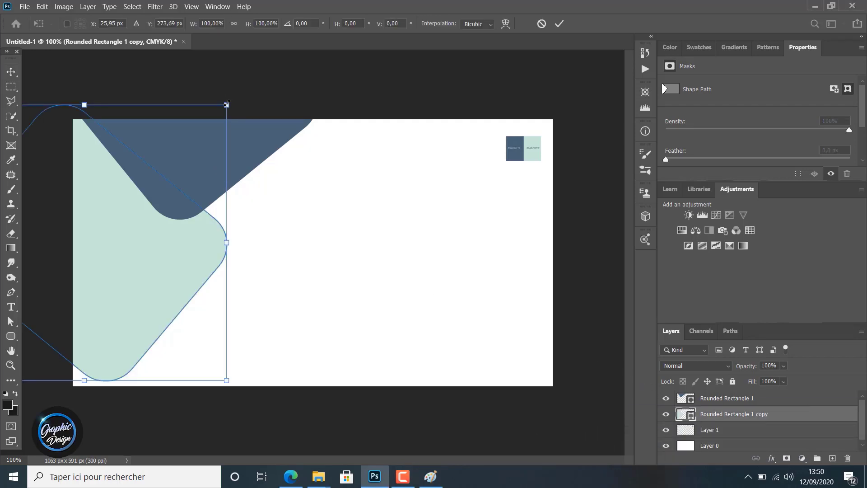
{"action": "left_click_drag", "start_coordinate": [226, 103], "coordinate": [258, 78]}
{"action": "left_click", "coordinate": [170, 249]}
{"action": "left_click_drag", "start_coordinate": [166, 262], "coordinate": [174, 255]}
{"action": "left_click_drag", "start_coordinate": [101, 386], "coordinate": [94, 424]}
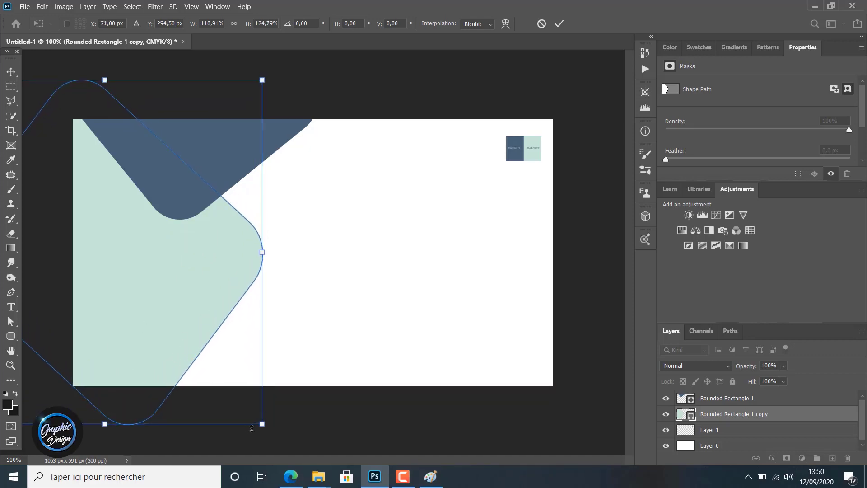
{"action": "left_click_drag", "start_coordinate": [261, 424], "coordinate": [242, 399]}
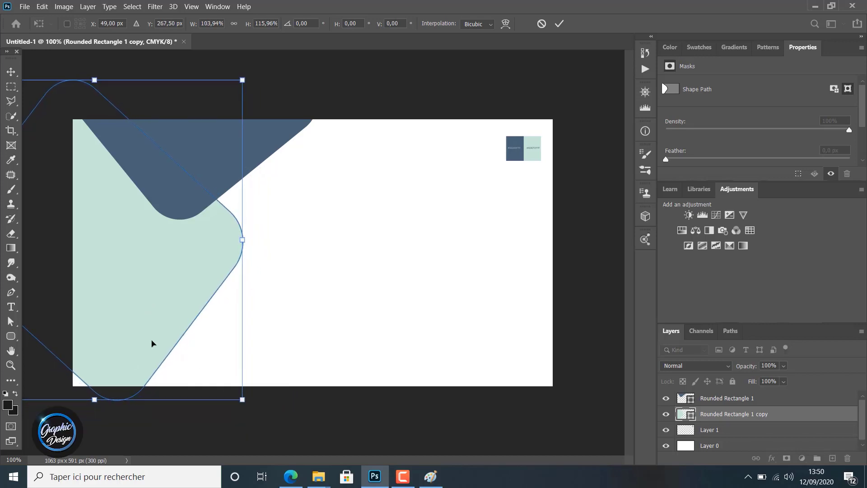
{"action": "left_click_drag", "start_coordinate": [243, 80], "coordinate": [279, 39]}
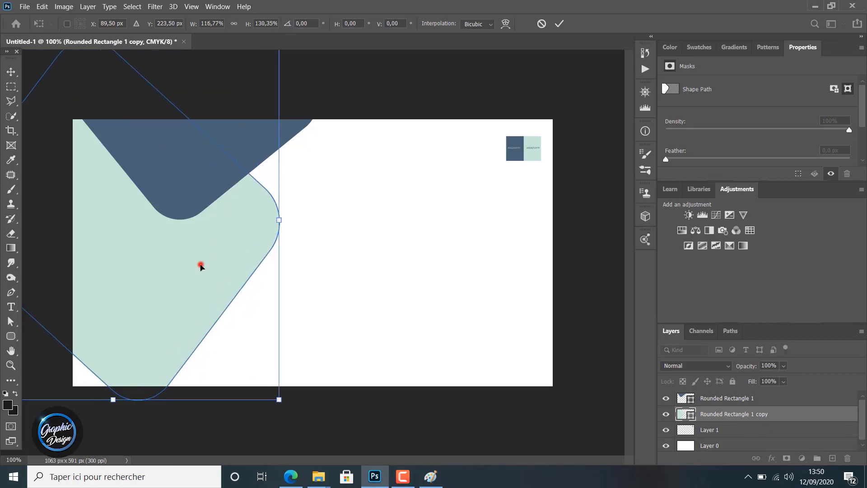
{"action": "left_click_drag", "start_coordinate": [201, 266], "coordinate": [184, 284]}
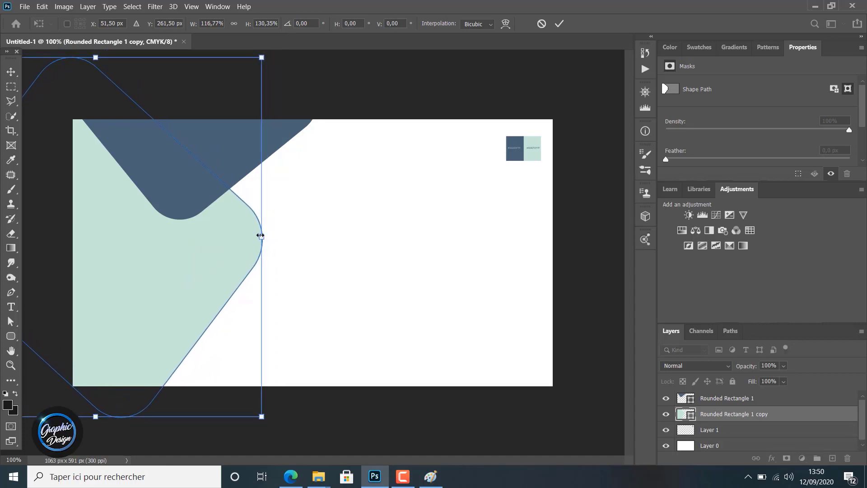
{"action": "left_click_drag", "start_coordinate": [259, 235], "coordinate": [252, 236]}
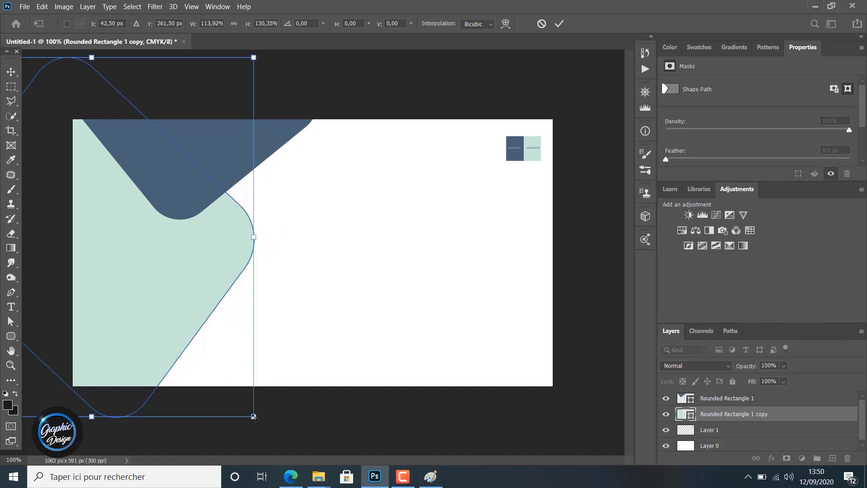
{"action": "left_click_drag", "start_coordinate": [254, 417], "coordinate": [246, 410]}
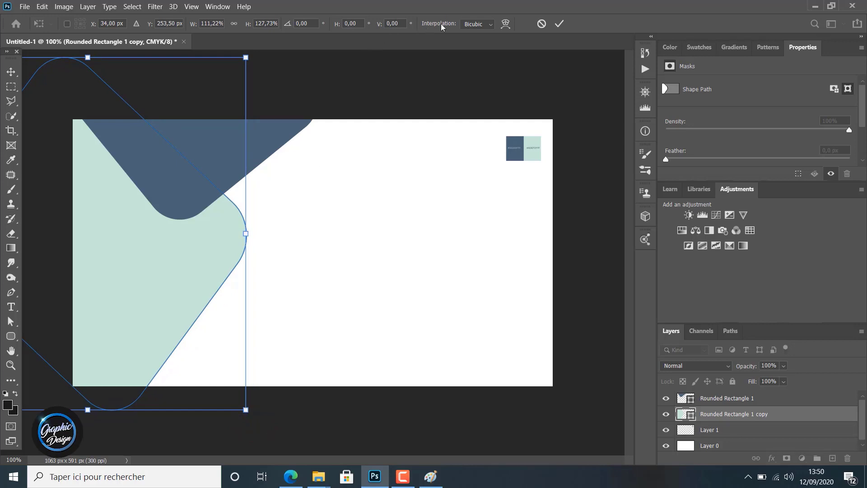
{"action": "left_click", "coordinate": [557, 24]}
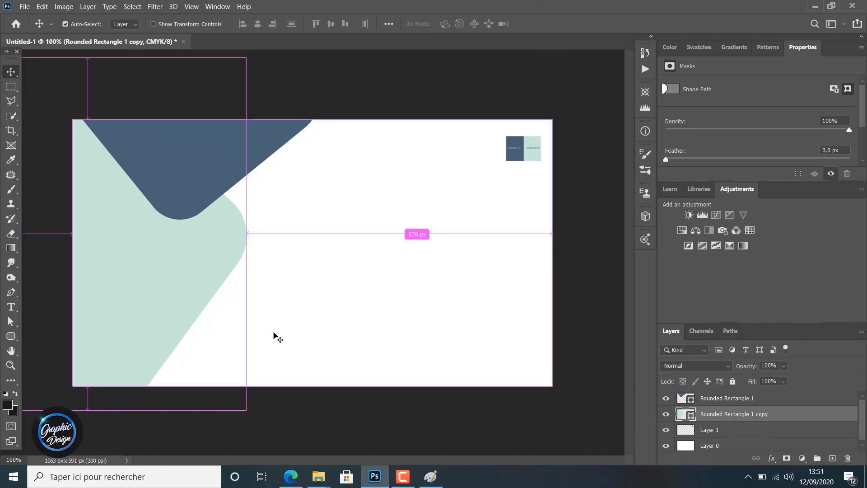
- Scale the mint shape up proportionally to about 107% and shift it slightly towards the canvas's left edge
{"action": "key", "text": "ctrl+t"}
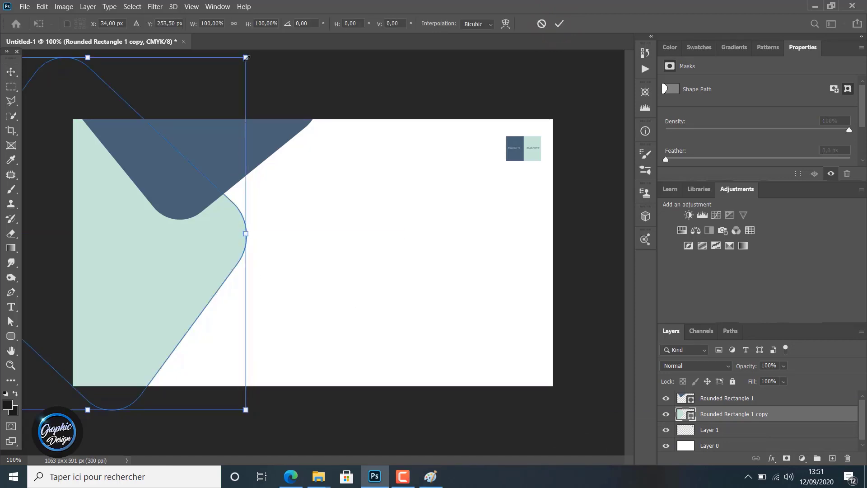
{"action": "left_click_drag", "start_coordinate": [246, 57], "coordinate": [273, 39]}
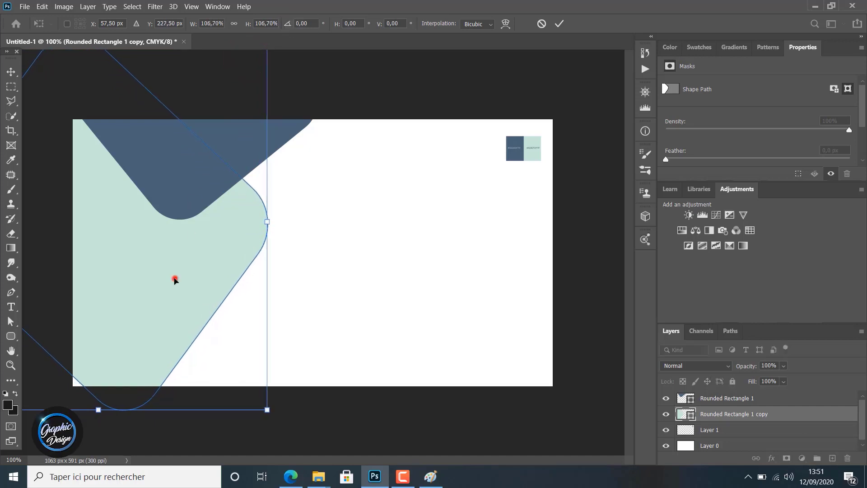
{"action": "mouse_move", "coordinate": [175, 280]}
{"action": "left_mouse_down"}
{"action": "mouse_move", "coordinate": [162, 283]}
{"action": "mouse_move", "coordinate": [161, 272]}
{"action": "left_mouse_up"}
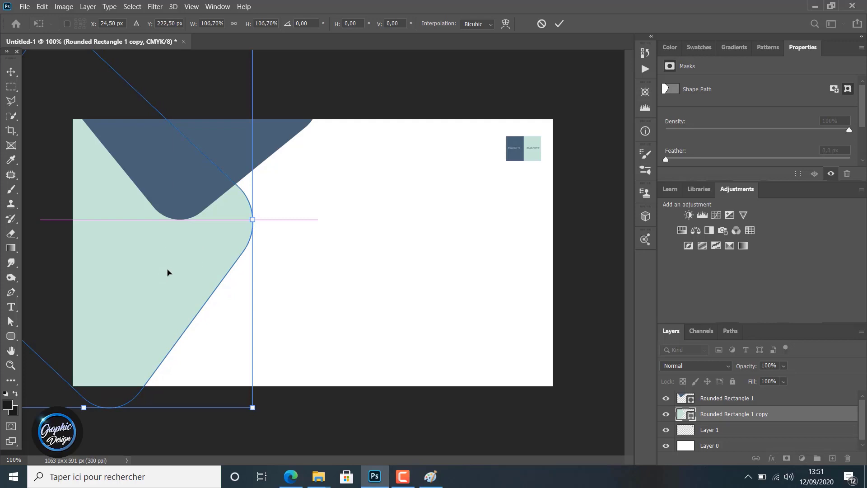
{"action": "left_click", "coordinate": [561, 24]}
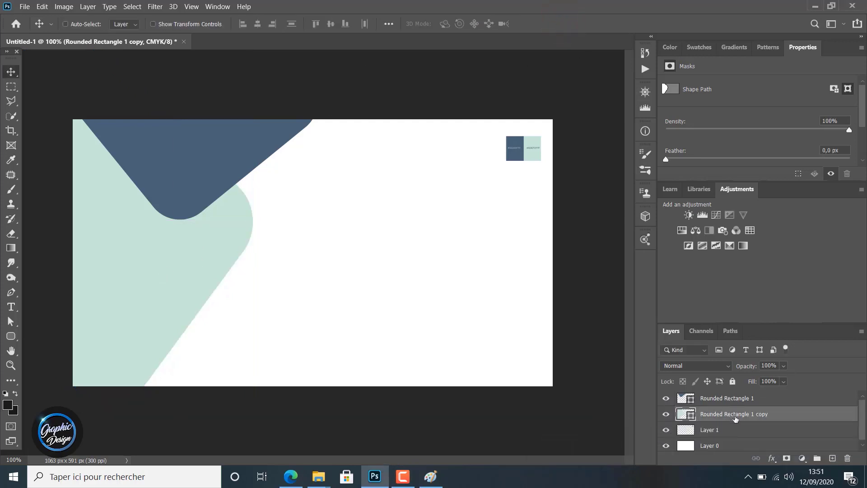
- Duplicate the mint shape's layer and move the lower of the two shapes straight down by about 84 px
{"action": "key", "text": "ctrl+j"}
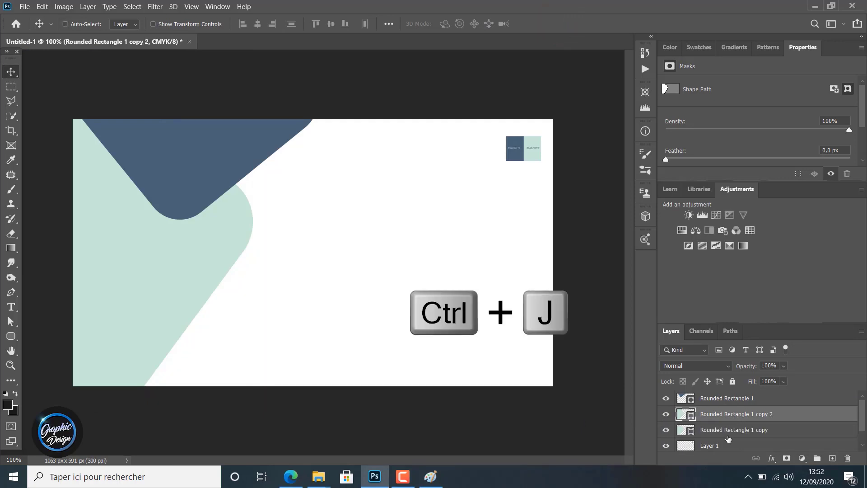
{"action": "left_click", "coordinate": [724, 427]}
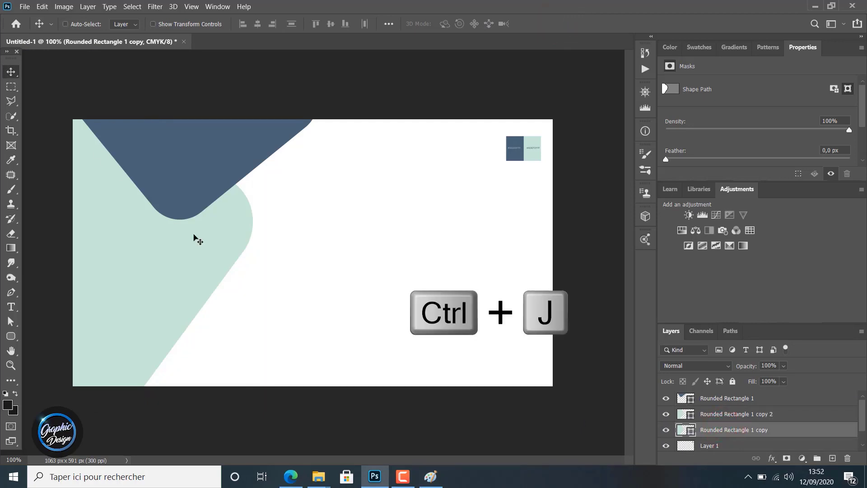
{"action": "left_click_drag", "start_coordinate": [162, 230], "coordinate": [162, 270]}
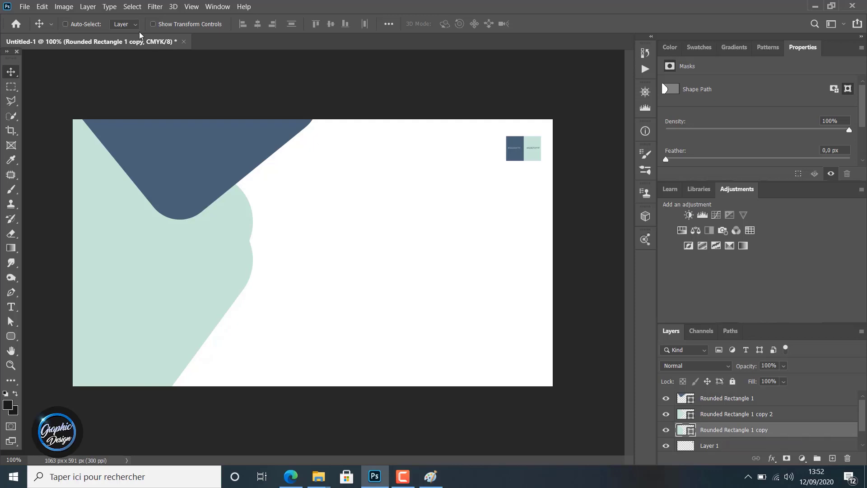
- Fill the lower mint shape with the dark blue sampled from the blue shape on the canvas
{"action": "left_click", "coordinate": [11, 336]}
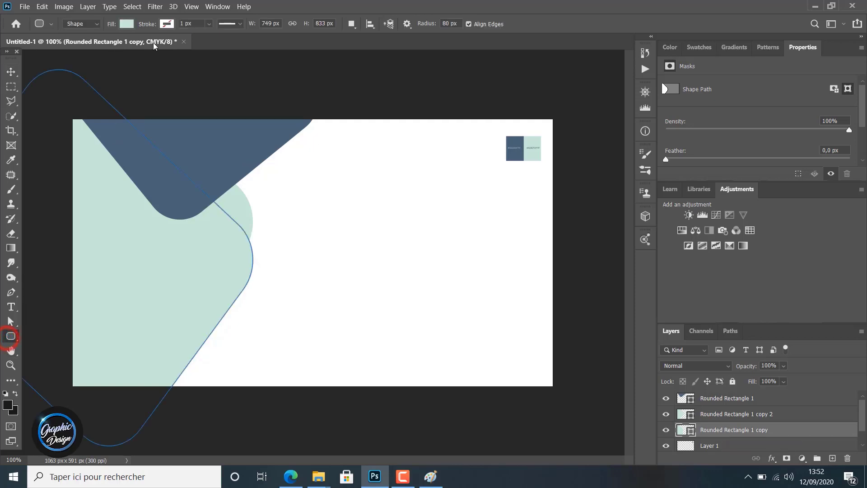
{"action": "left_click", "coordinate": [130, 26]}
{"action": "left_click", "coordinate": [196, 45]}
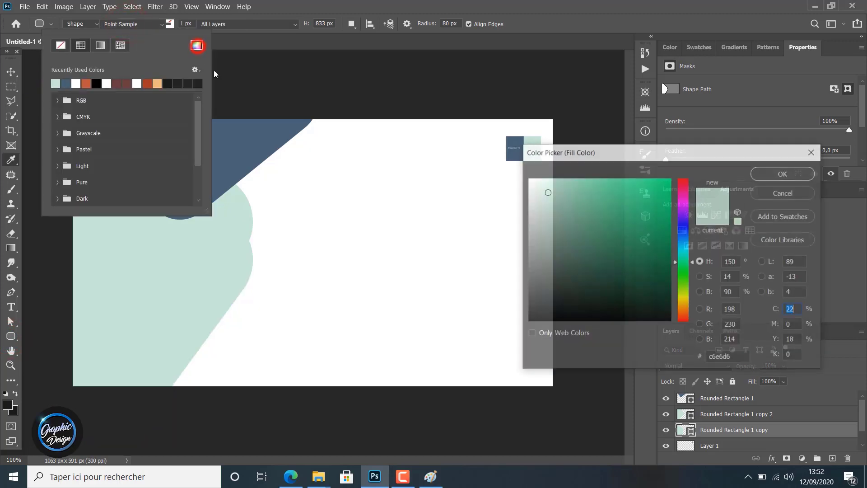
{"action": "left_click", "coordinate": [245, 136]}
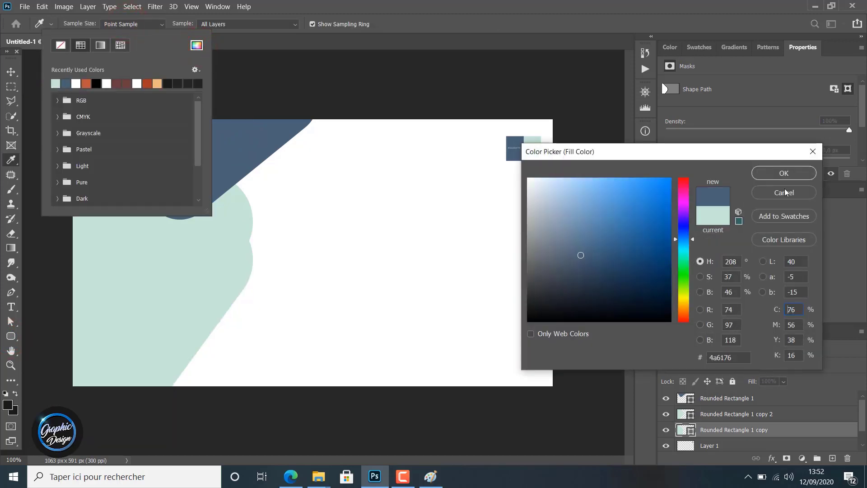
{"action": "left_click", "coordinate": [785, 173]}
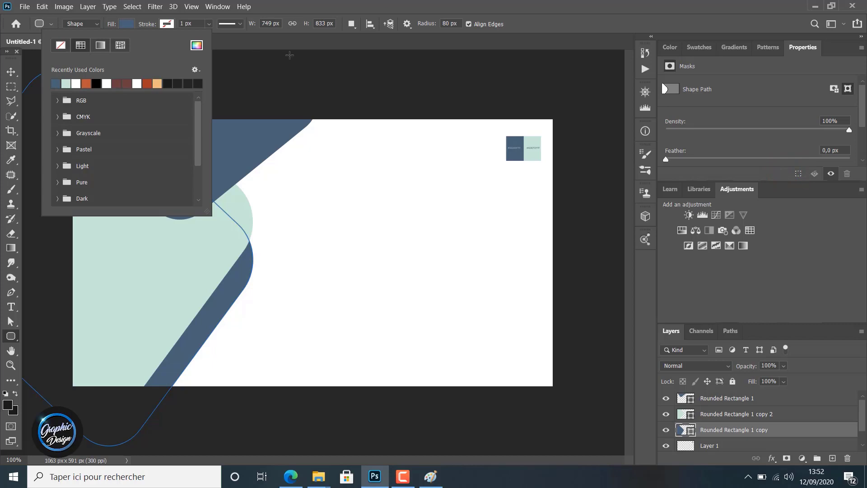
{"action": "left_click", "coordinate": [16, 73]}
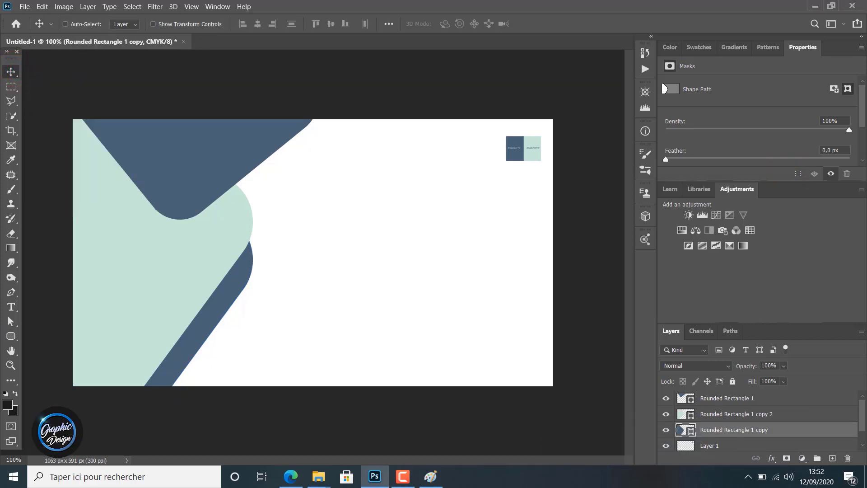
- Shrink the lower dark blue shape to about 90.5% height and adjust its width so it forms a band along the mint shape's lower edge
{"action": "key", "text": "ctrl+t"}
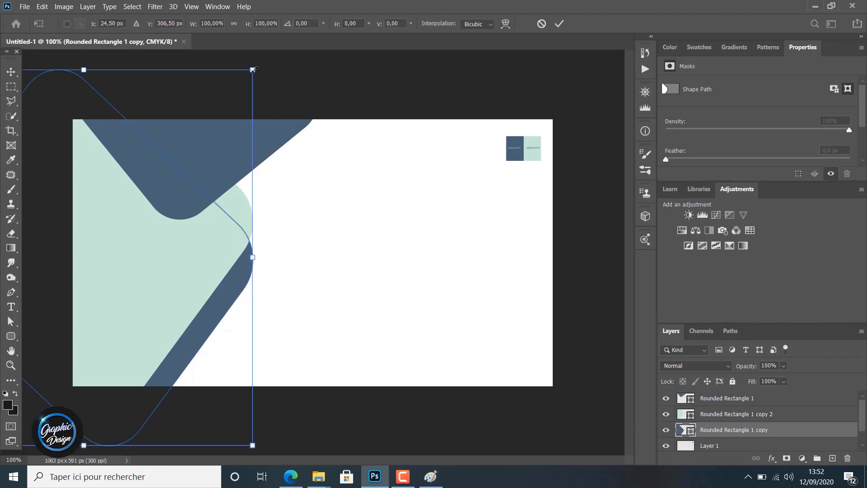
{"action": "left_click_drag", "start_coordinate": [254, 70], "coordinate": [220, 83]}
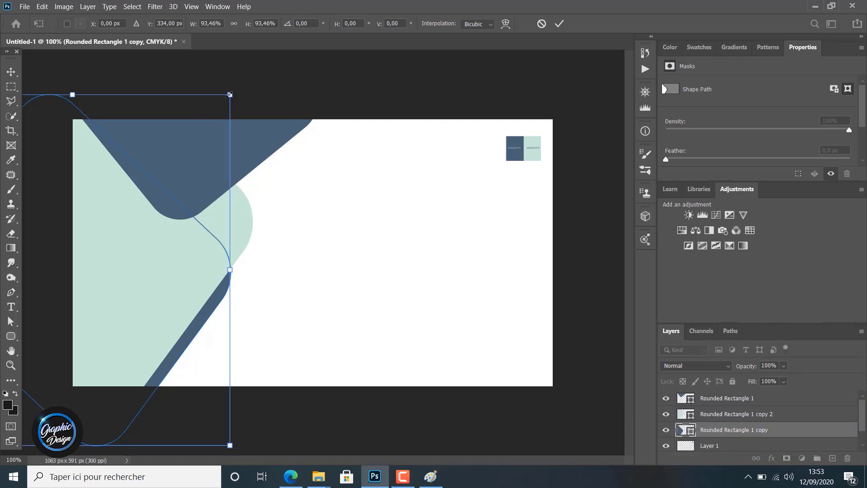
{"action": "left_click_drag", "start_coordinate": [230, 95], "coordinate": [243, 89]}
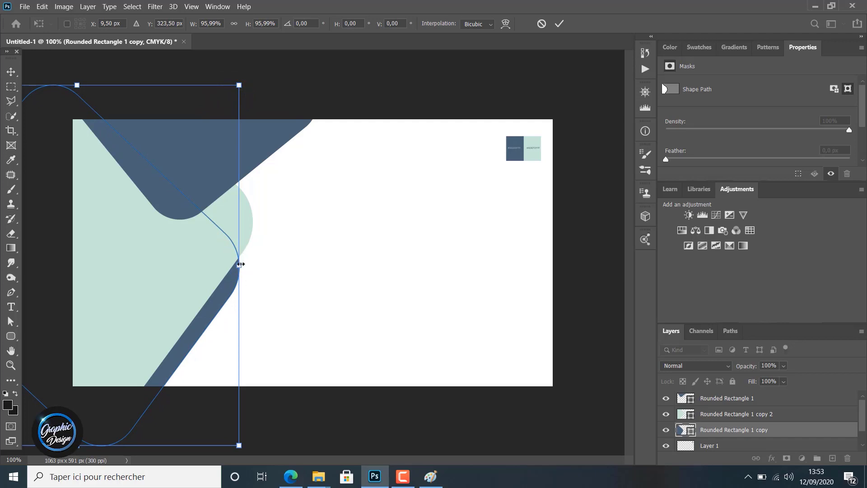
{"action": "left_click_drag", "start_coordinate": [241, 264], "coordinate": [245, 265]}
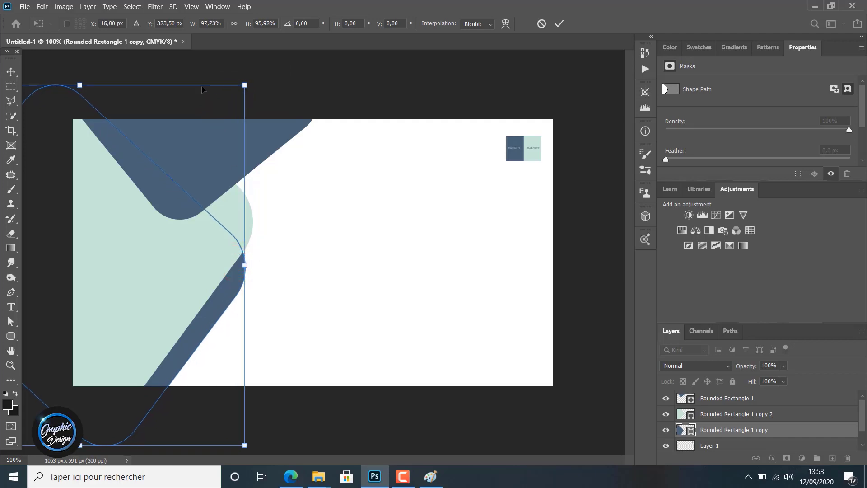
{"action": "left_click_drag", "start_coordinate": [83, 84], "coordinate": [79, 86]}
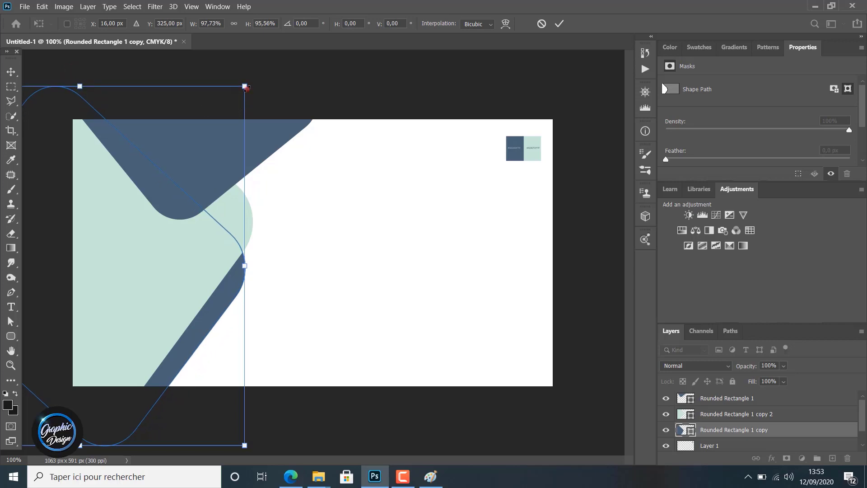
{"action": "left_click_drag", "start_coordinate": [246, 87], "coordinate": [228, 106]}
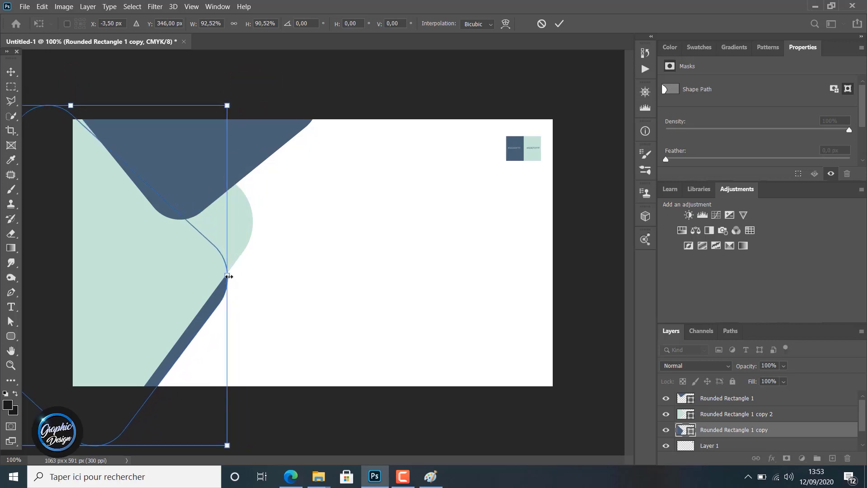
{"action": "left_click_drag", "start_coordinate": [229, 276], "coordinate": [239, 275]}
{"action": "left_click", "coordinate": [560, 24]}
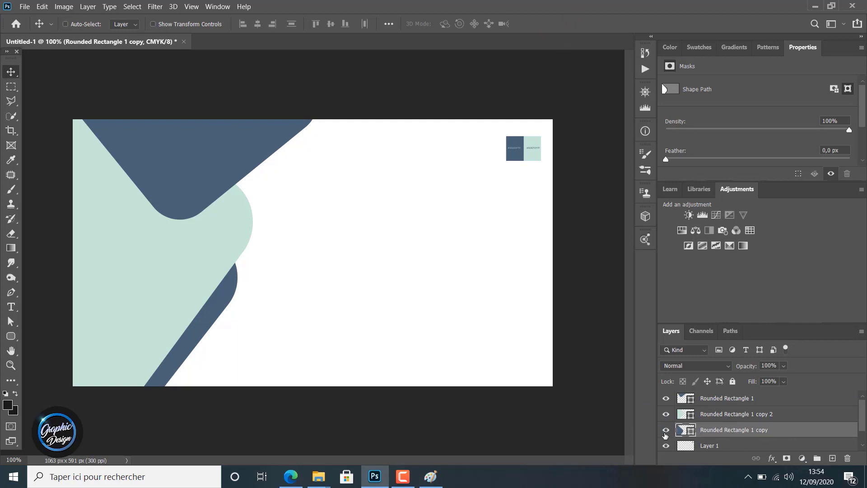
- Hide and show the lower dark blue shape to check its effect, and select the mint shape's layer
{"action": "left_click", "coordinate": [665, 432]}
{"action": "left_click", "coordinate": [666, 431]}
{"action": "left_click", "coordinate": [690, 416]}
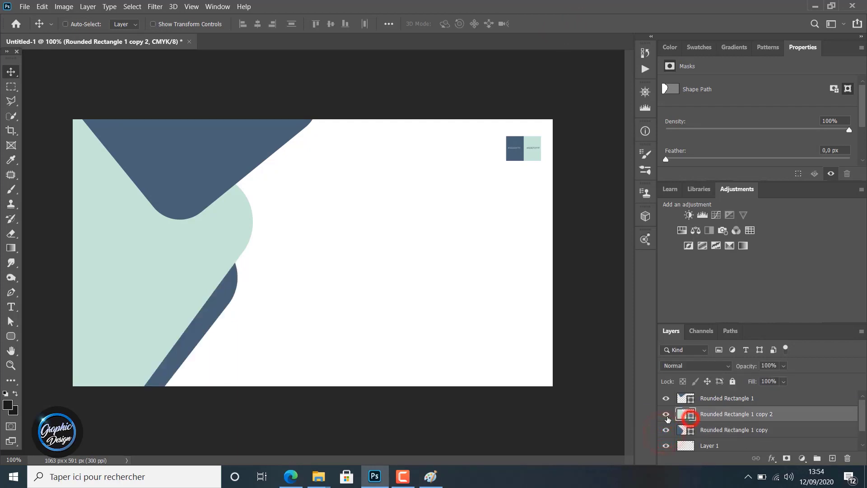
- Duplicate the mint shape's layer together with the lower dark blue shape's layer and place both copies at the top of the layer stack
{"action": "left_click", "coordinate": [666, 413]}
{"action": "left_click", "coordinate": [666, 414]}
{"action": "left_click", "coordinate": [730, 418]}
{"action": "left_click", "coordinate": [732, 430], "text": "shift"}
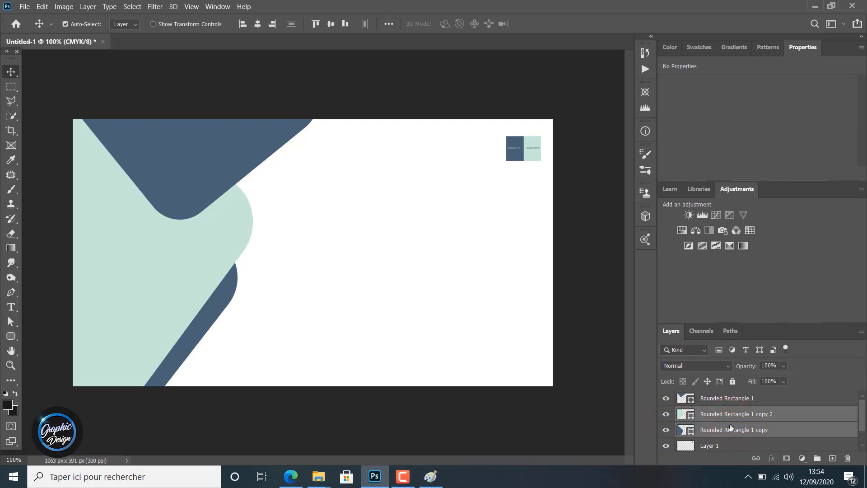
{"action": "key", "text": "ctrl+j"}
{"action": "left_click_drag", "start_coordinate": [730, 430], "coordinate": [734, 392]}
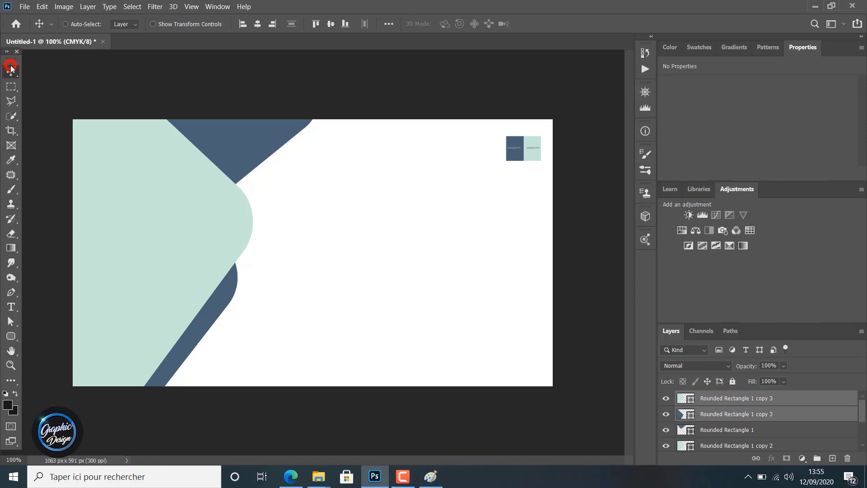
- Move the copied pair of shapes to the card's lower-right corner and rotate it to about 141°
{"action": "left_click_drag", "start_coordinate": [134, 244], "coordinate": [514, 348]}
{"action": "key", "text": "ctrl+t"}
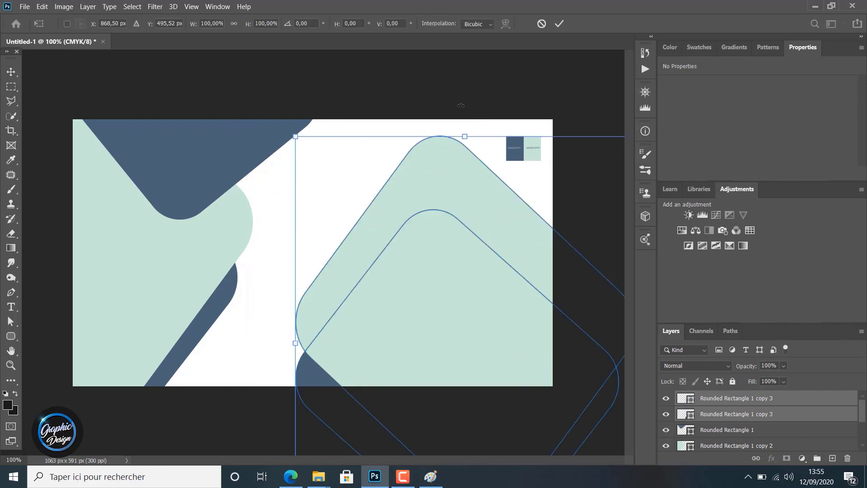
{"action": "left_click_drag", "start_coordinate": [296, 120], "coordinate": [636, 351]}
{"action": "left_click_drag", "start_coordinate": [495, 292], "coordinate": [495, 329]}
{"action": "left_click_drag", "start_coordinate": [434, 88], "coordinate": [505, 90]}
{"action": "left_click_drag", "start_coordinate": [426, 287], "coordinate": [549, 378]}
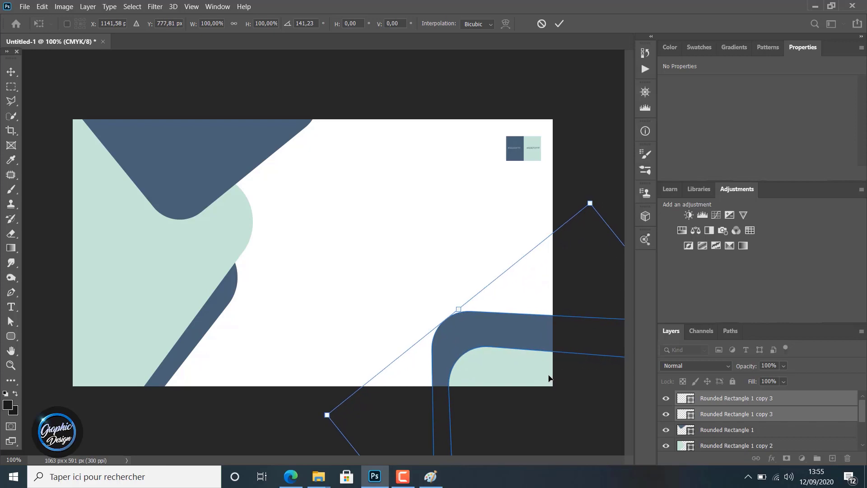
- Shrink the copied pair to about 50.6%, rotate it to about 170° and set it lower on the card's bottom edge
{"action": "left_click_drag", "start_coordinate": [611, 174], "coordinate": [663, 288]}
{"action": "left_click_drag", "start_coordinate": [496, 335], "coordinate": [461, 351]}
{"action": "left_click_drag", "start_coordinate": [301, 340], "coordinate": [444, 394]}
{"action": "left_click_drag", "start_coordinate": [518, 410], "coordinate": [445, 360]}
{"action": "left_click_drag", "start_coordinate": [373, 336], "coordinate": [402, 370]}
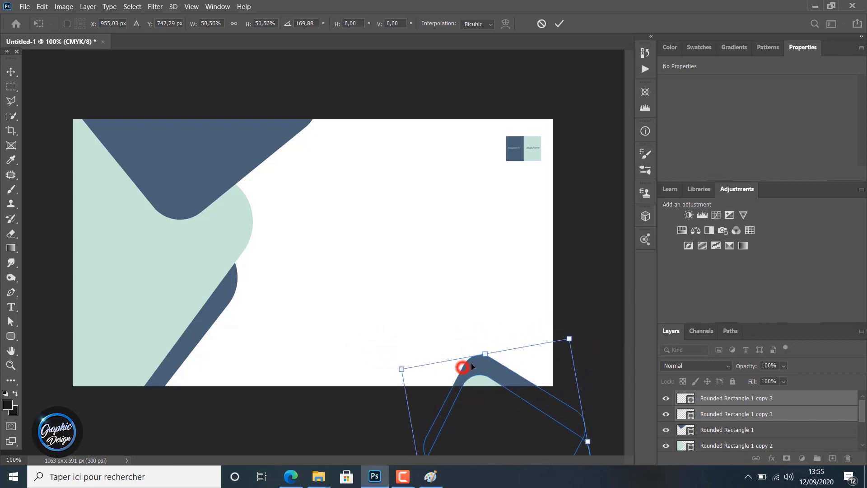
- Enlarge the copied pair to about 55% and position it so its corner peaks above the card's bottom edge, right of centre
{"action": "left_click_drag", "start_coordinate": [462, 365], "coordinate": [445, 357]}
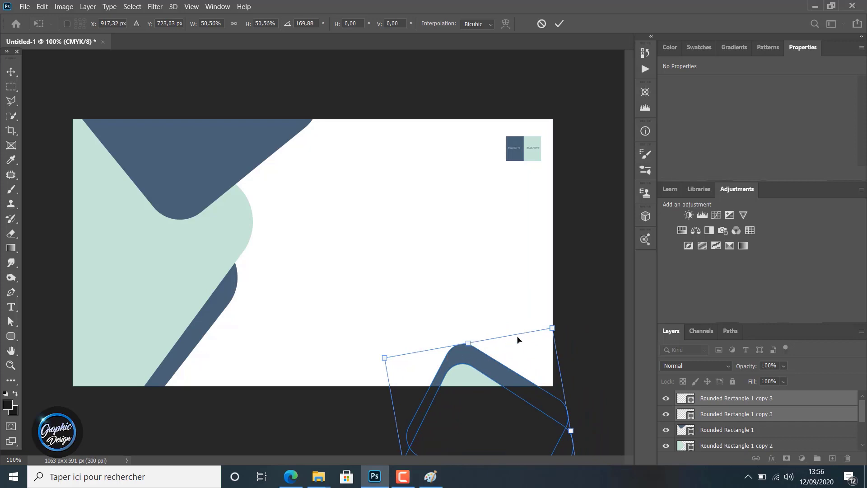
{"action": "left_click_drag", "start_coordinate": [553, 328], "coordinate": [564, 307]}
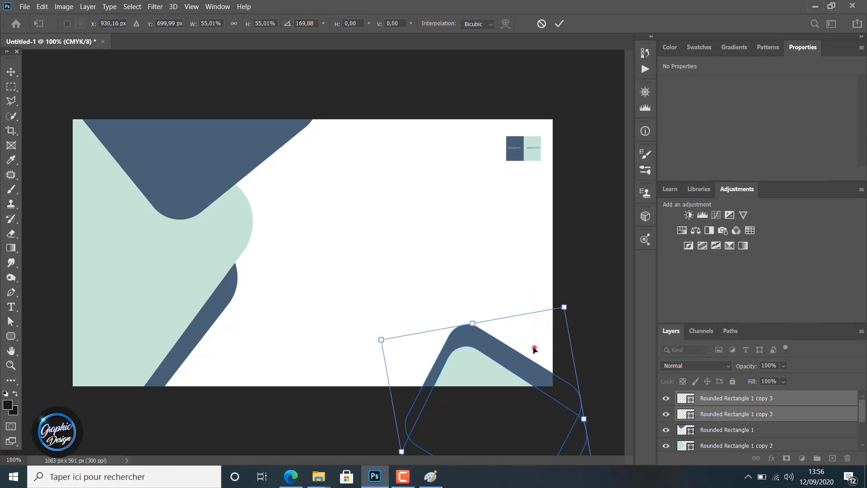
{"action": "mouse_move", "coordinate": [533, 349]}
{"action": "left_mouse_down"}
{"action": "mouse_move", "coordinate": [521, 372]}
{"action": "mouse_move", "coordinate": [532, 365]}
{"action": "left_mouse_up"}
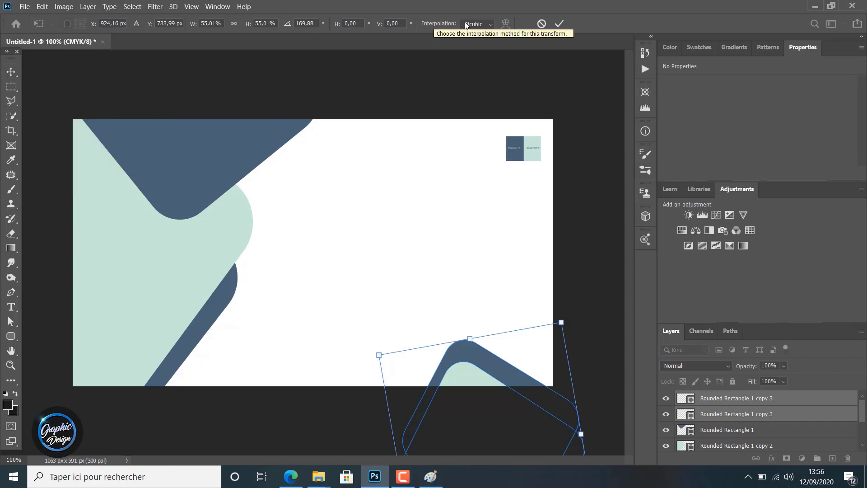
{"action": "left_click", "coordinate": [564, 21]}
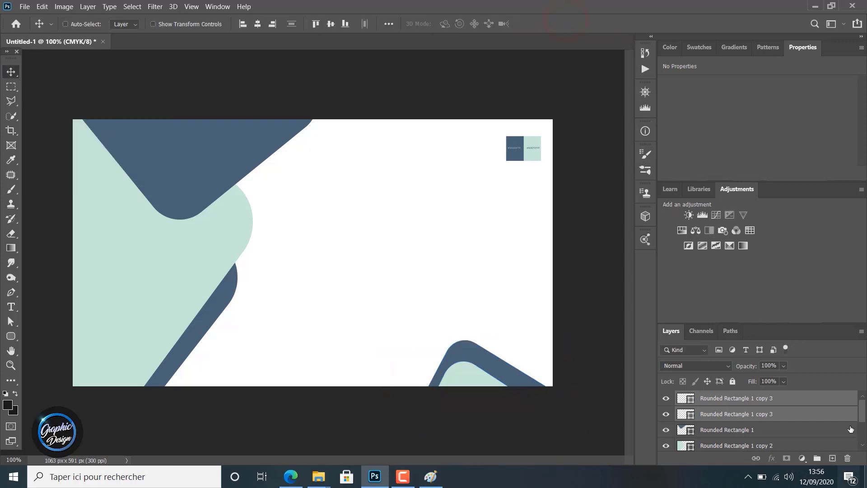
- Fill the outer shape of the copied pair with mint c6e6d6 sampled from the inner shape
{"action": "left_click", "coordinate": [759, 414]}
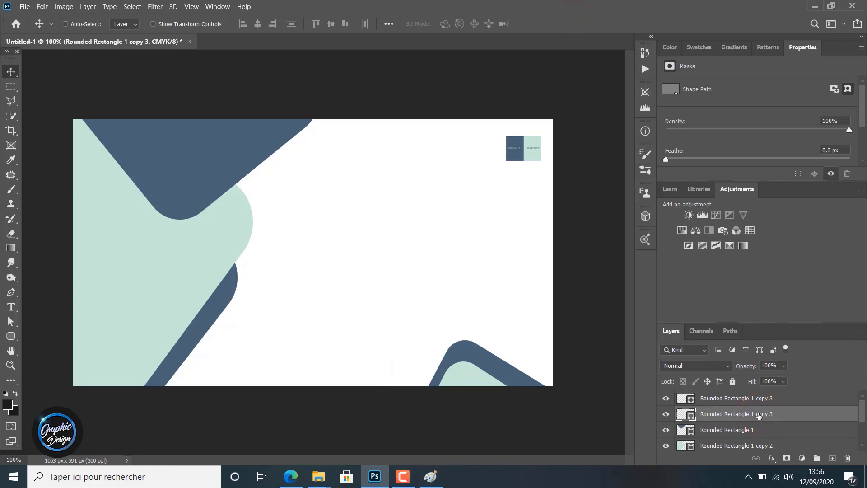
{"action": "left_click", "coordinate": [666, 414]}
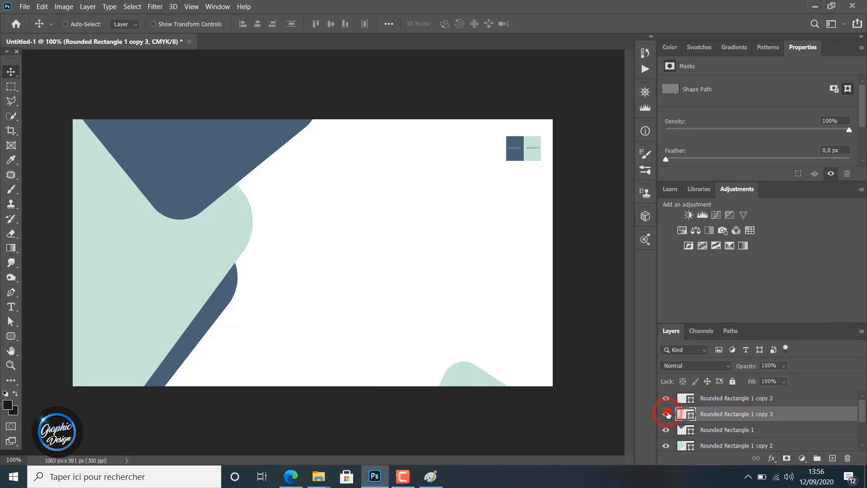
{"action": "left_click", "coordinate": [667, 413]}
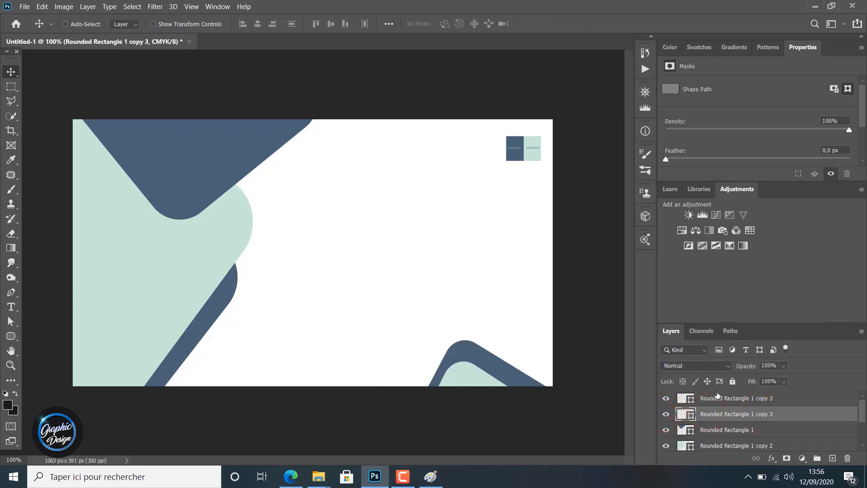
{"action": "double_click", "coordinate": [694, 417]}
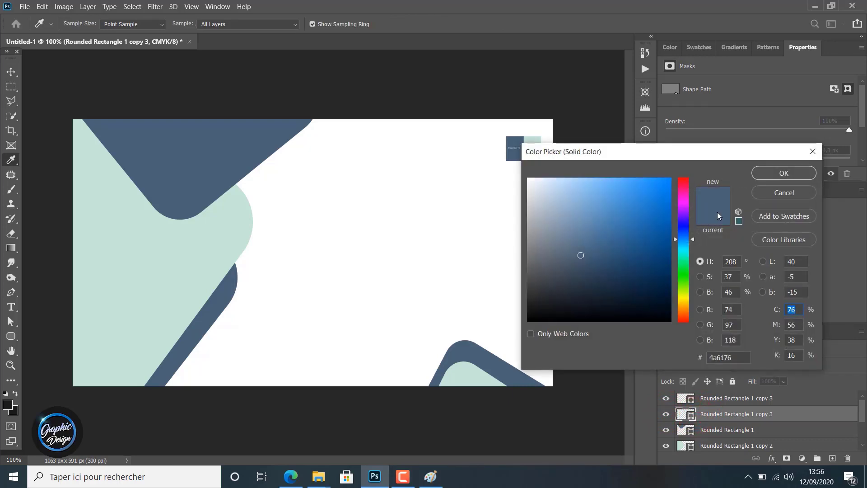
{"action": "left_click", "coordinate": [469, 378]}
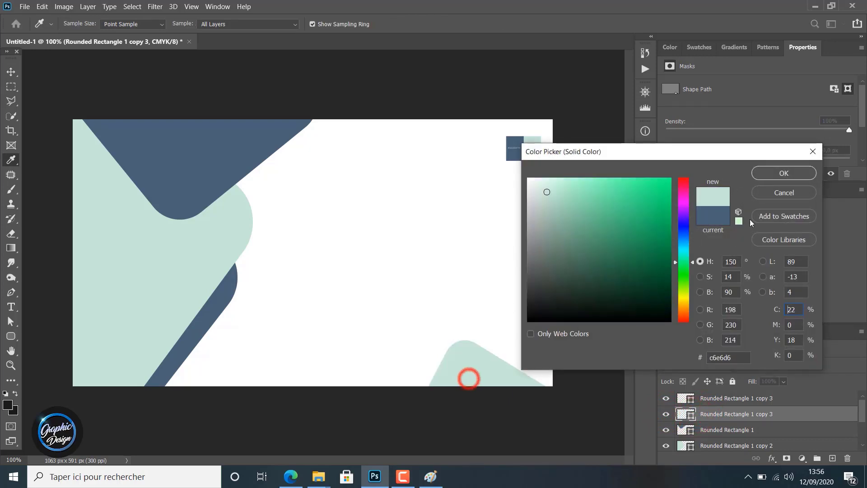
{"action": "left_click", "coordinate": [771, 174]}
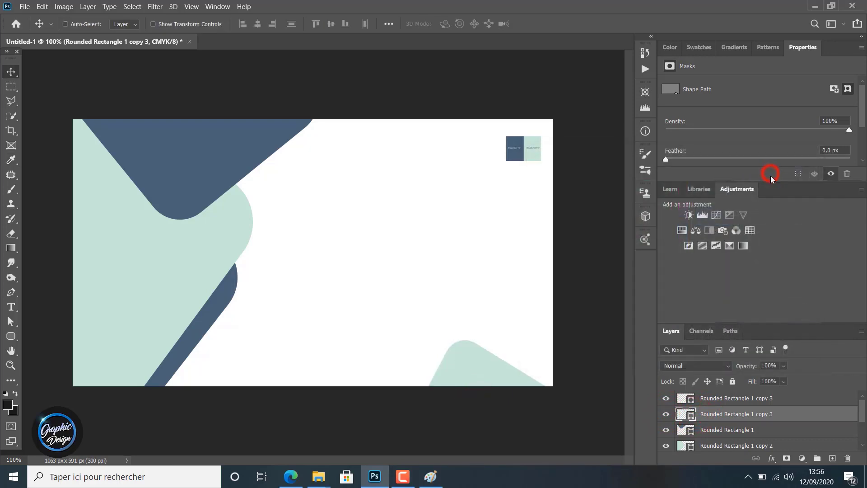
- Fill the inner shape of the copied pair with dark blue 4a6176 sampled from the large blue shape
{"action": "left_click", "coordinate": [749, 400]}
{"action": "double_click", "coordinate": [687, 398]}
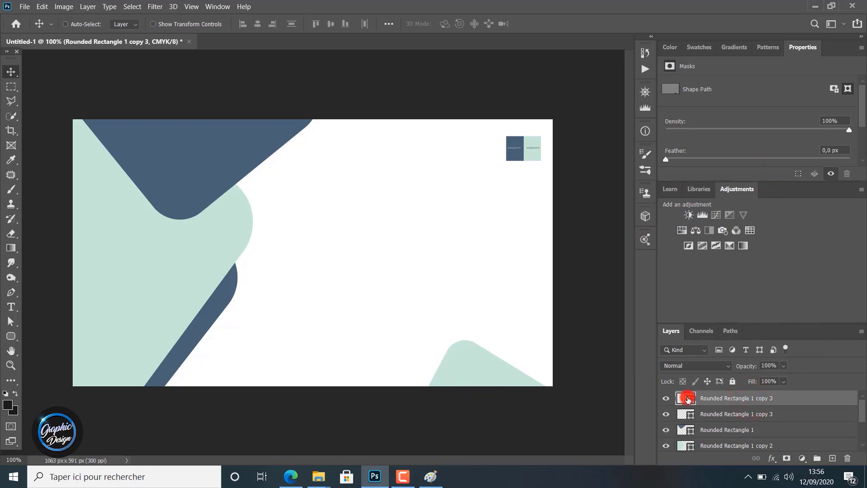
{"action": "left_click", "coordinate": [235, 144]}
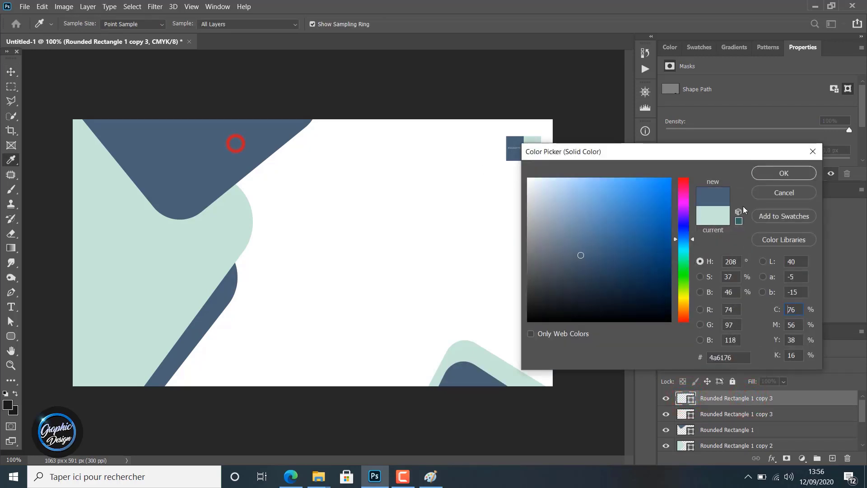
{"action": "left_click", "coordinate": [795, 174]}
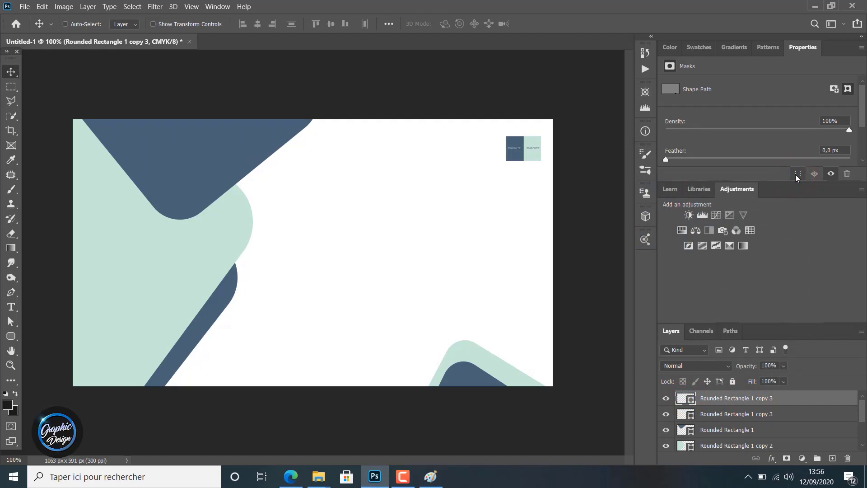
- Select both copied shapes, rotate them together by about 14.9° and shift them slightly so their peak points upward
{"action": "left_click", "coordinate": [729, 415], "text": "shift"}
{"action": "key", "text": "ctrl+t"}
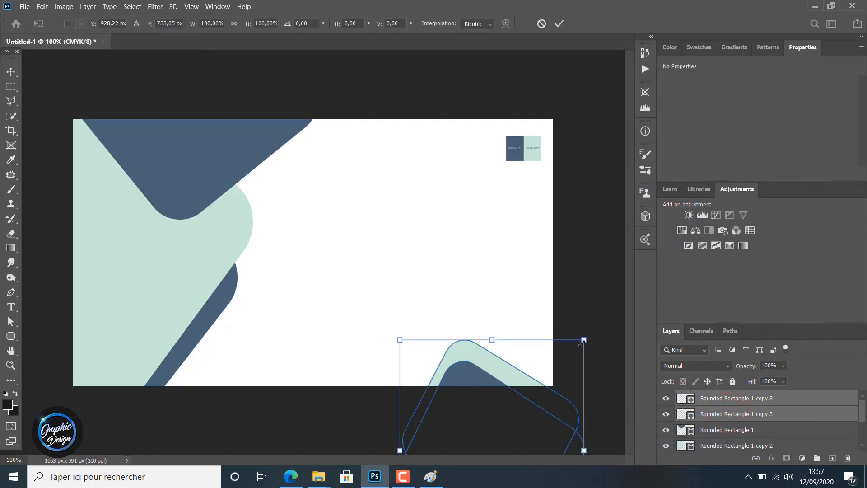
{"action": "left_click_drag", "start_coordinate": [539, 355], "coordinate": [461, 186]}
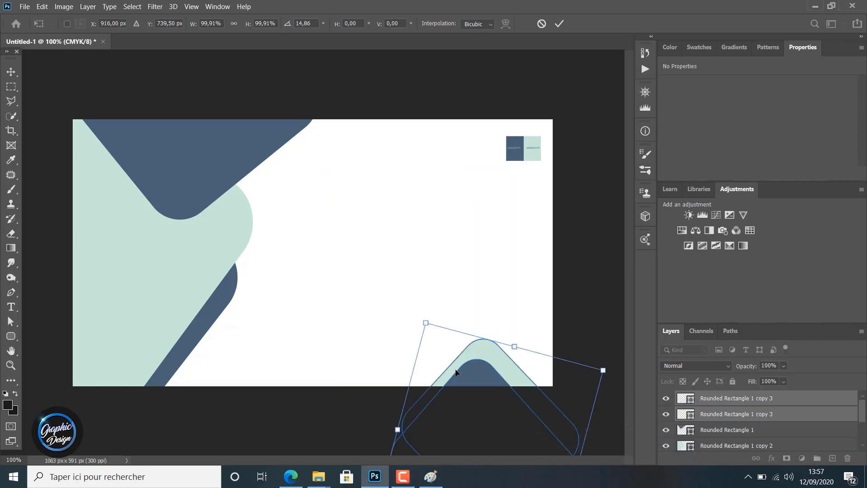
{"action": "left_click_drag", "start_coordinate": [468, 368], "coordinate": [466, 368]}
{"action": "left_click", "coordinate": [560, 24]}
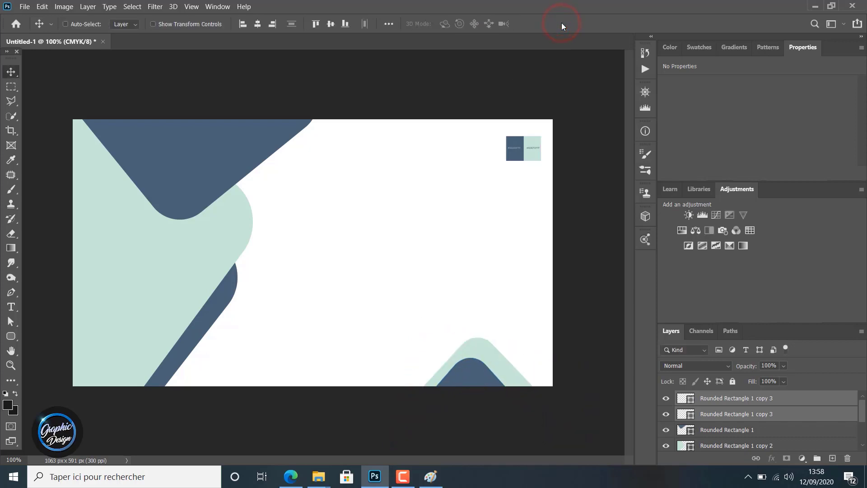
- Nudge the recoloured pair of shapes right by about 21 px
{"action": "key", "text": "Right"}
{"action": "key", "text": "Right"}
{"action": "key", "text": "Right"}
{"action": "key", "text": "Right"}
{"action": "key", "text": "Right"}
{"action": "key", "text": "Right"}
{"action": "key", "text": "Right"}
{"action": "key", "text": "Right"}
{"action": "key", "text": "Right"}
{"action": "key", "text": "Right"}
{"action": "key", "text": "Right"}
{"action": "key", "text": "Right"}
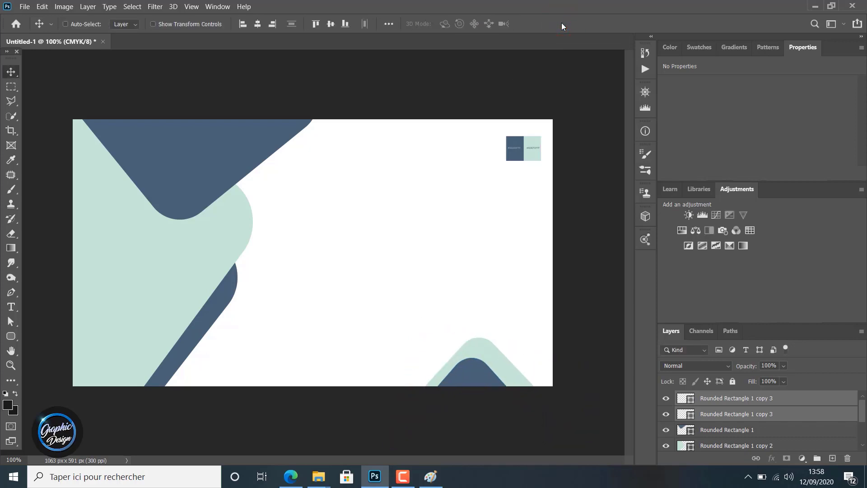
{"action": "key", "text": "Right"}
{"action": "key", "text": "Right"}
{"action": "key", "text": "Right"}
{"action": "key", "text": "Right"}
{"action": "key", "text": "Right"}
{"action": "key", "text": "Right"}
{"action": "key", "text": "Right"}
{"action": "key", "text": "Right"}
{"action": "key", "text": "Right"}
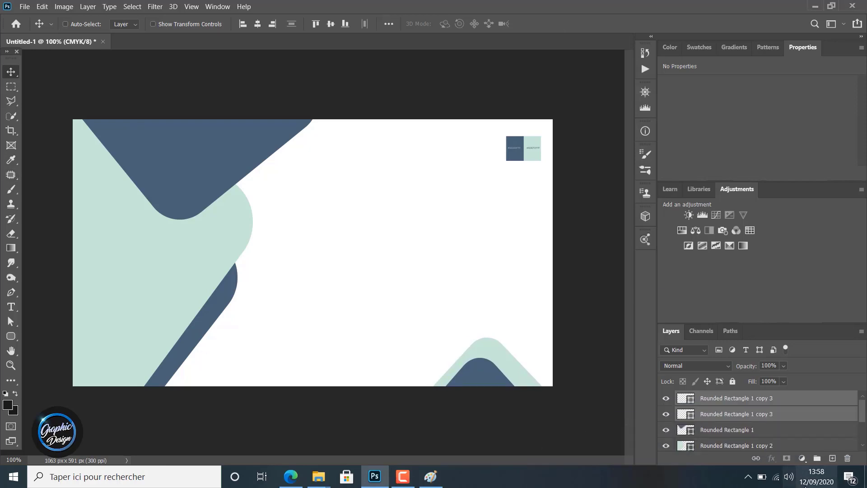
- Check which content is on Layer 1 by hiding and showing it, and delete this colour swatch layer
{"action": "scroll", "coordinate": [732, 422], "scroll_direction": "down", "scroll_amount": 3}
{"action": "left_click", "coordinate": [668, 428]}
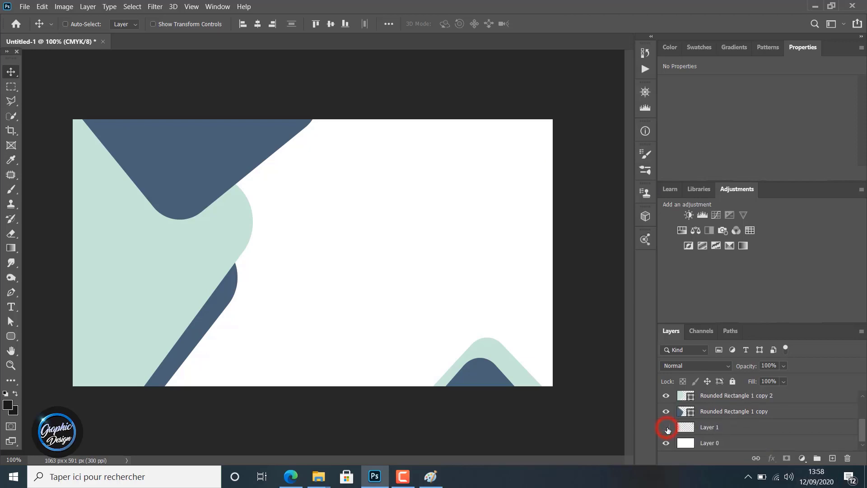
{"action": "left_click", "coordinate": [667, 428]}
{"action": "left_click_drag", "start_coordinate": [698, 426], "coordinate": [851, 459]}
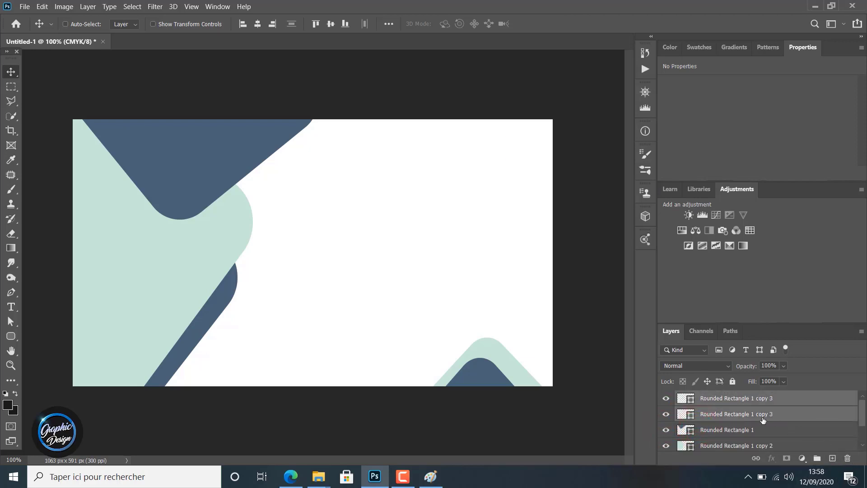
- Add a layer above all shapes and draw a circle about 54 × 54 px with the Ellipse tool near the card's centre
{"action": "left_click", "coordinate": [741, 403]}
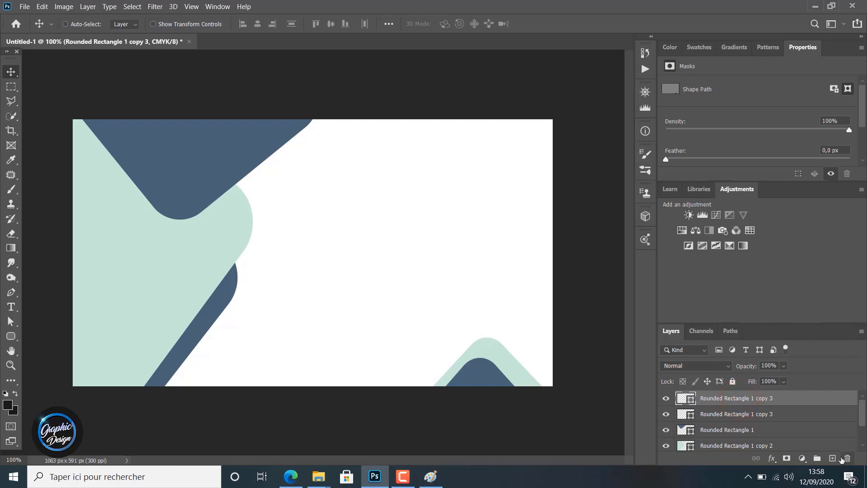
{"action": "left_click", "coordinate": [836, 458]}
{"action": "left_click", "coordinate": [11, 336]}
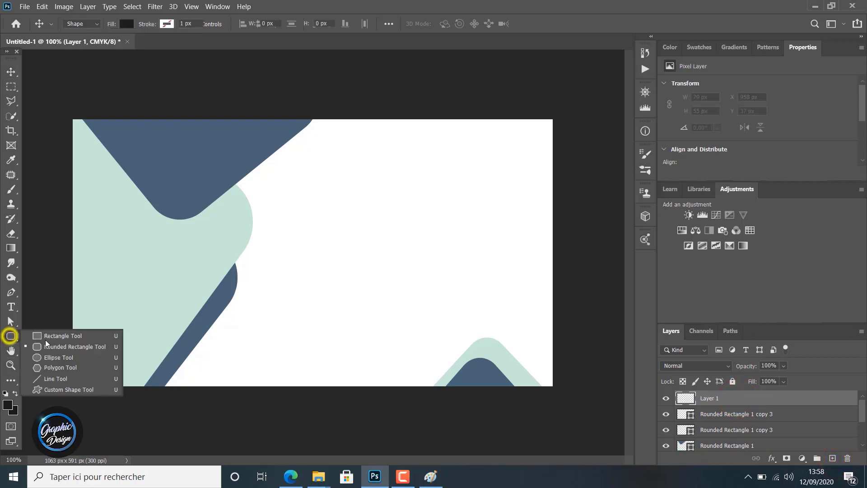
{"action": "left_click", "coordinate": [28, 335]}
{"action": "left_click", "coordinate": [11, 336]}
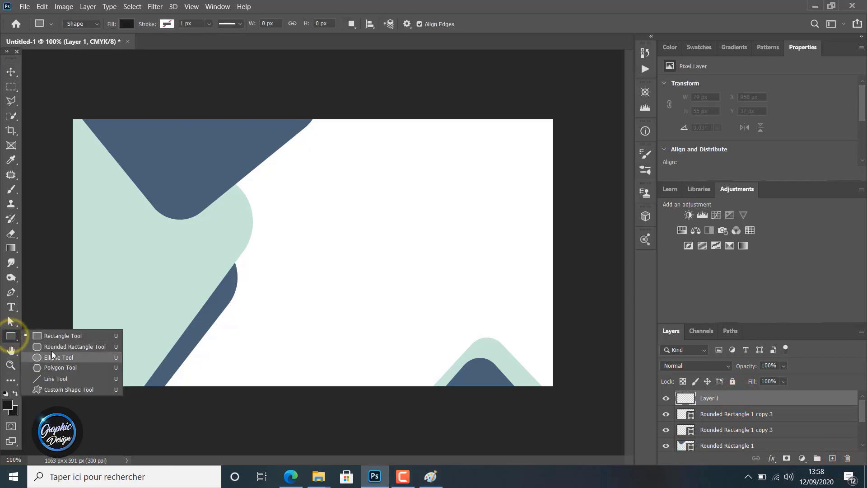
{"action": "left_click", "coordinate": [57, 357]}
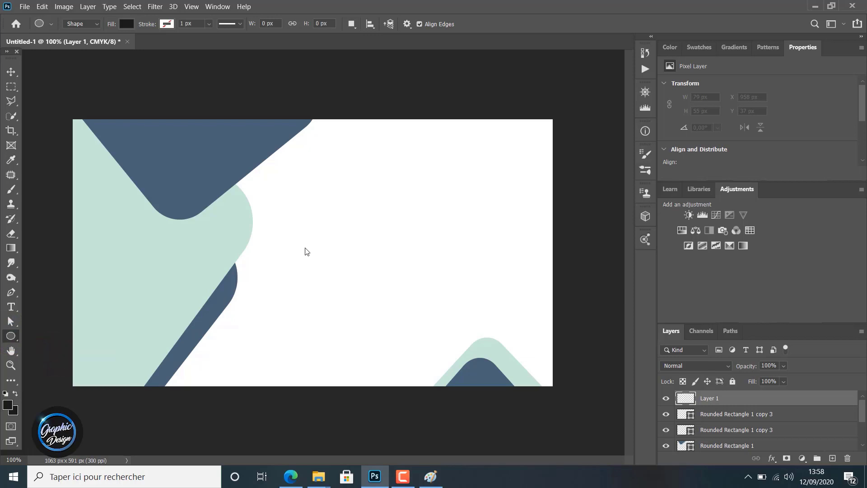
{"action": "left_click_drag", "start_coordinate": [305, 248], "coordinate": [329, 283]}
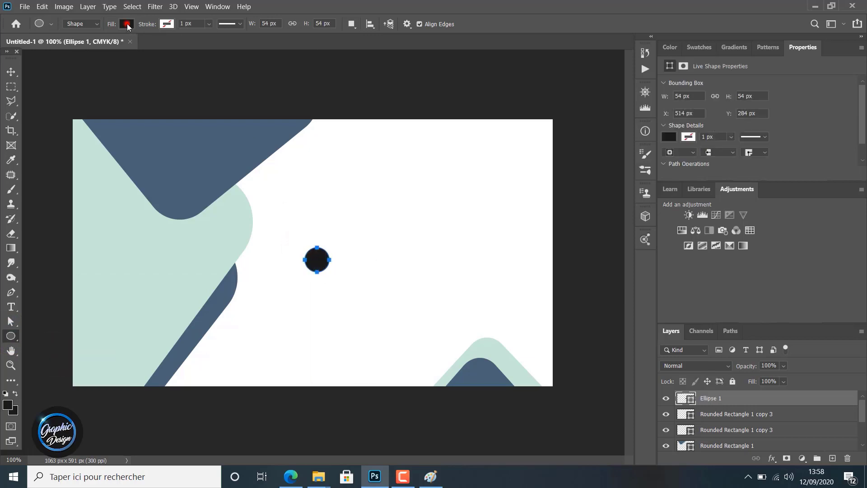
- Fill the circle with dark blue 4a6176 sampled from the large blue shape
{"action": "left_click", "coordinate": [127, 24]}
{"action": "left_click", "coordinate": [197, 45]}
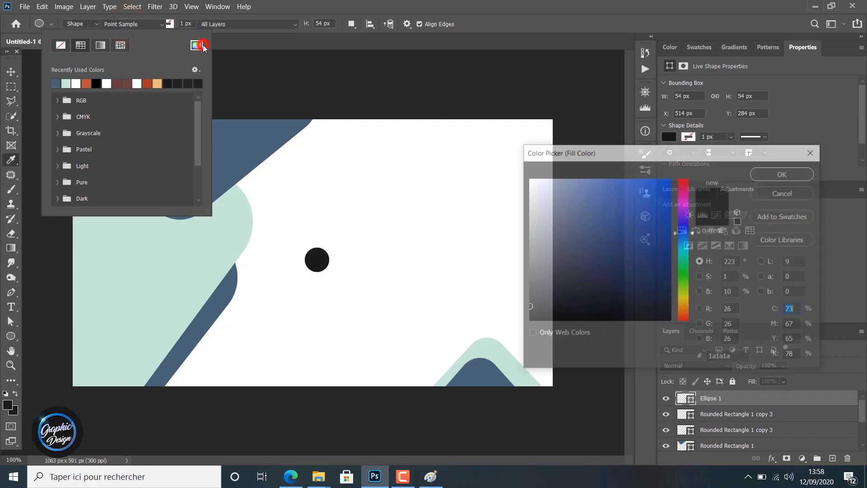
{"action": "left_click", "coordinate": [233, 143]}
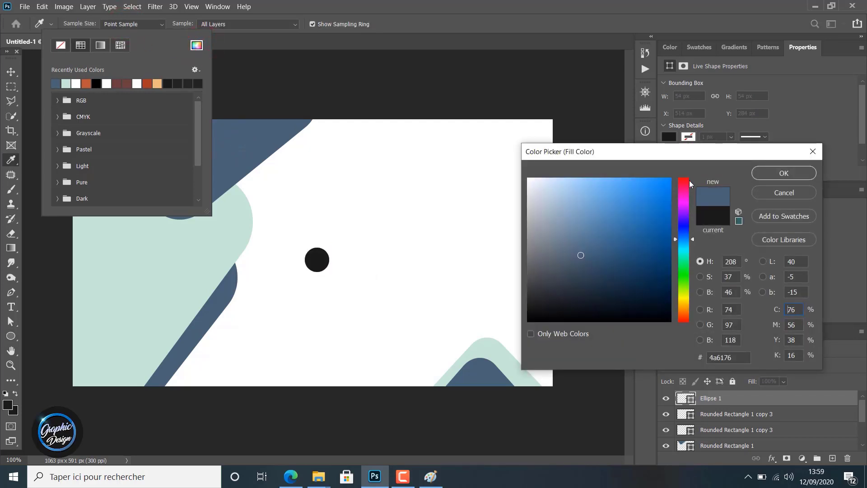
{"action": "left_click", "coordinate": [785, 173]}
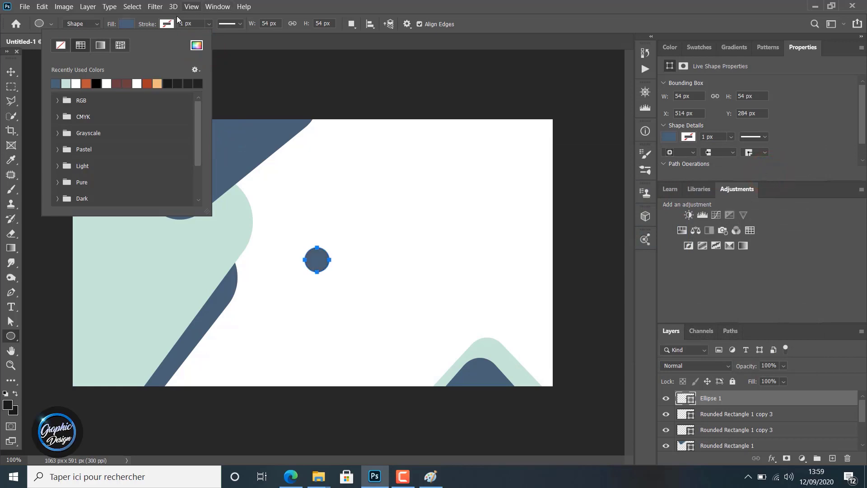
- Scale the dark blue circle down proportionally to about 76%, roughly 41 × 41 px
{"action": "left_click", "coordinate": [10, 71]}
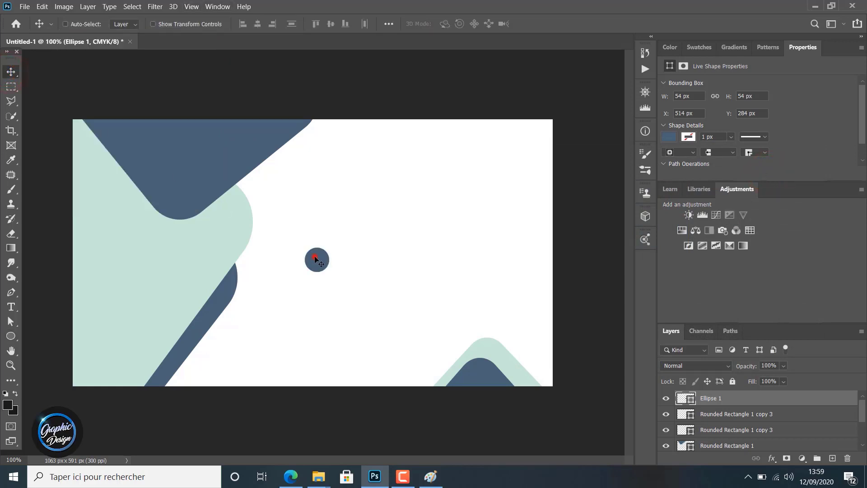
{"action": "key", "text": "ctrl+t"}
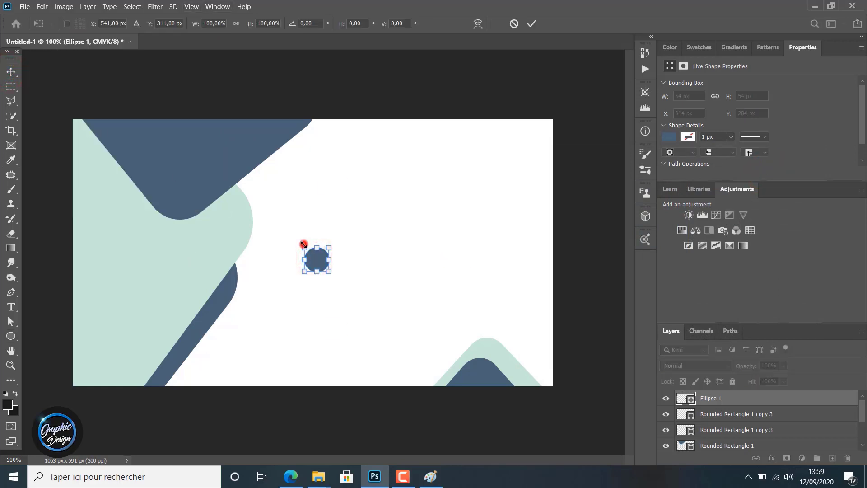
{"action": "left_click_drag", "start_coordinate": [305, 248], "coordinate": [308, 254]}
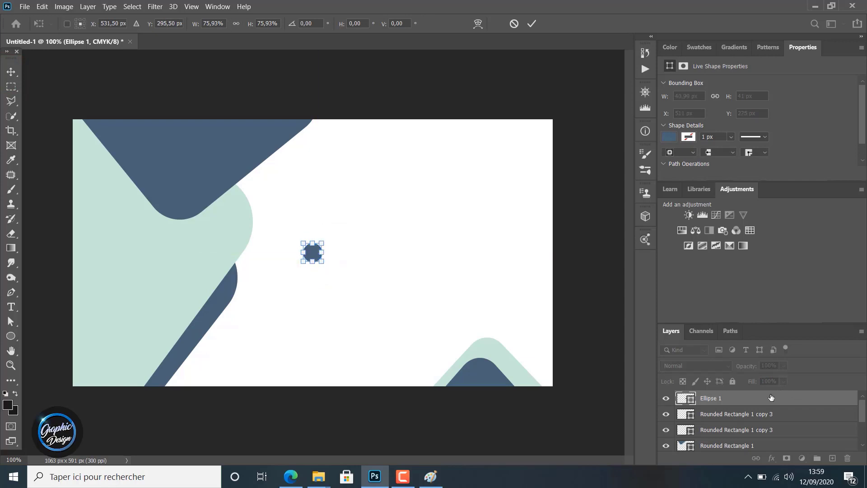
{"action": "key", "text": "Return"}
- Duplicate the circle about 71 px straight below the original and fill the copy with mint c6e6d6 sampled from the large mint shape
{"action": "key", "text": "ctrl+j"}
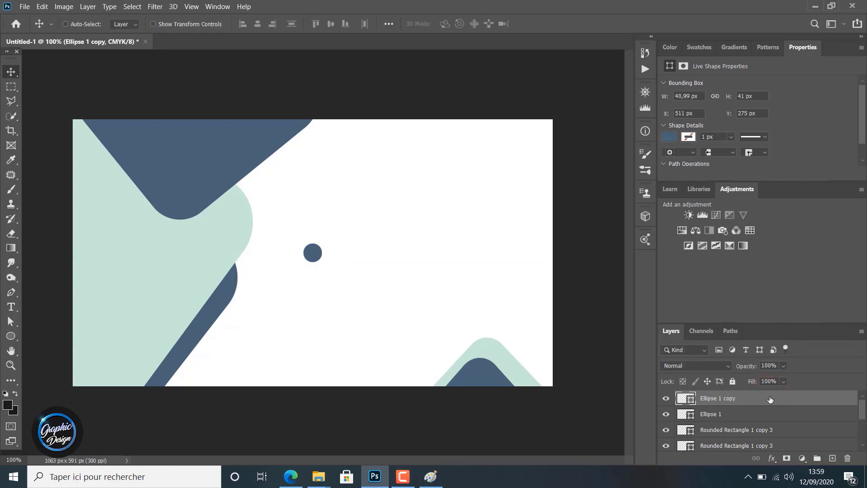
{"action": "left_click", "coordinate": [11, 72]}
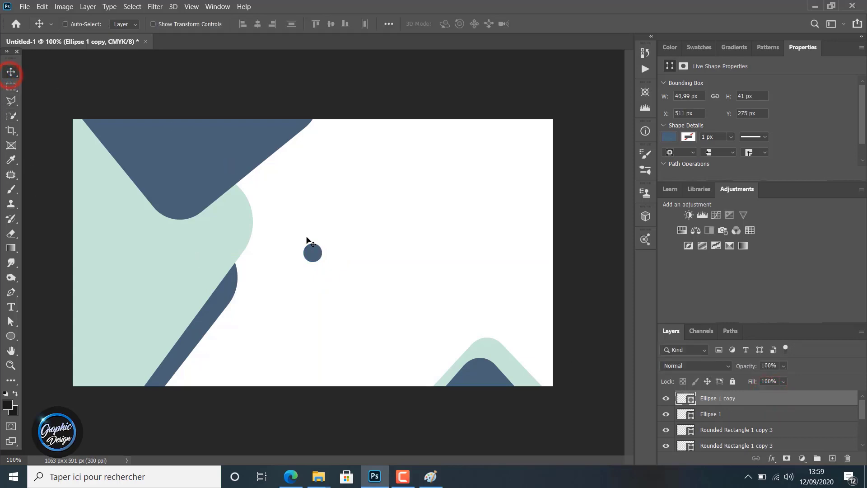
{"action": "left_click_drag", "start_coordinate": [310, 251], "coordinate": [312, 288]}
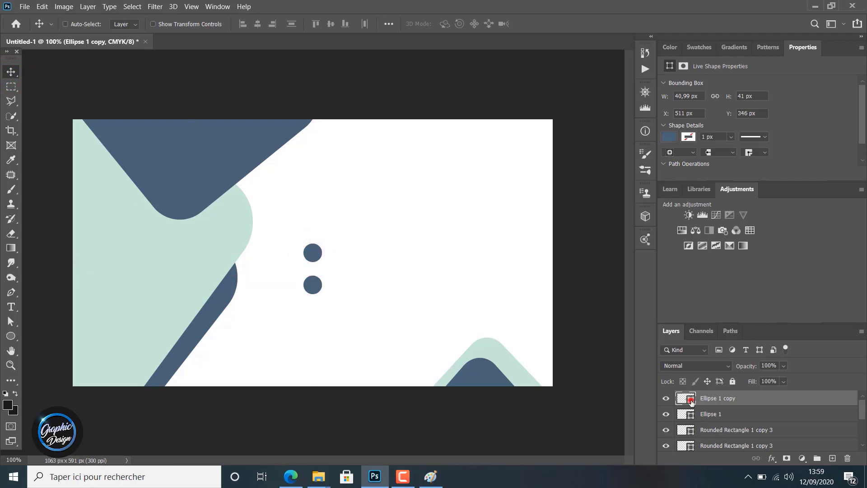
{"action": "double_click", "coordinate": [687, 398]}
{"action": "left_click", "coordinate": [91, 167]}
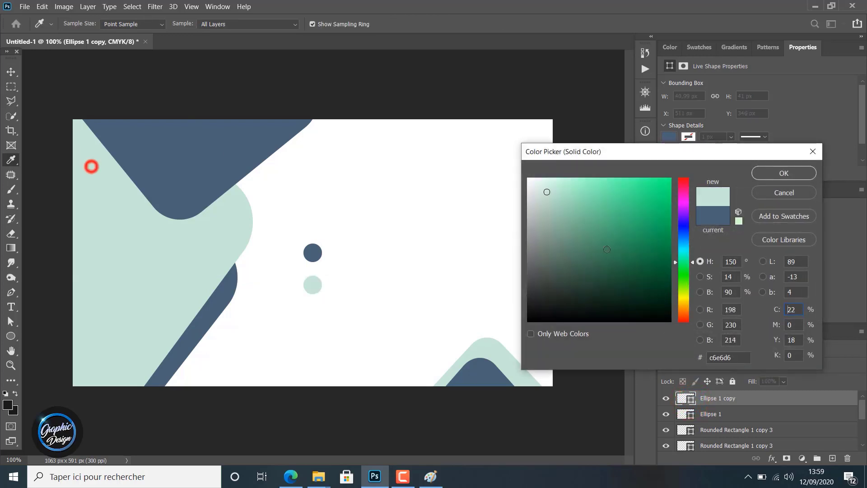
{"action": "left_click", "coordinate": [782, 175]}
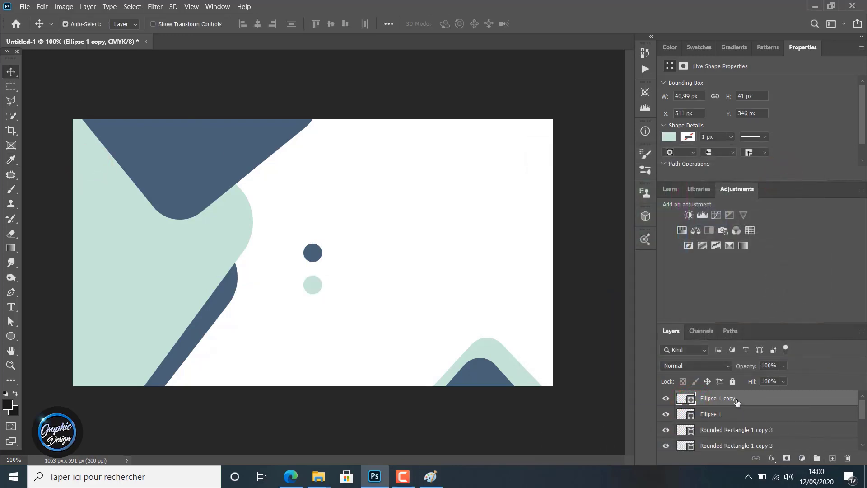
- Duplicate the mint circle about 71 px straight below it and fill the copy with dark blue sampled from the large blue shape
{"action": "key", "text": "ctrl+j"}
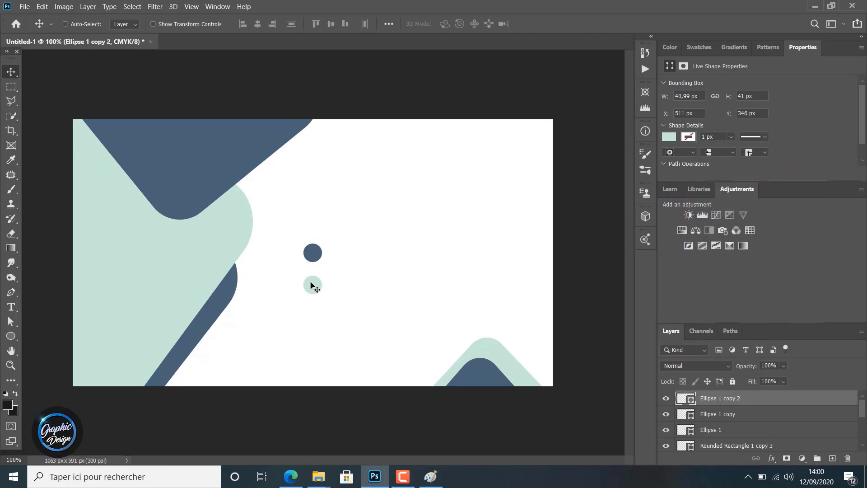
{"action": "left_click_drag", "start_coordinate": [311, 284], "coordinate": [311, 316]}
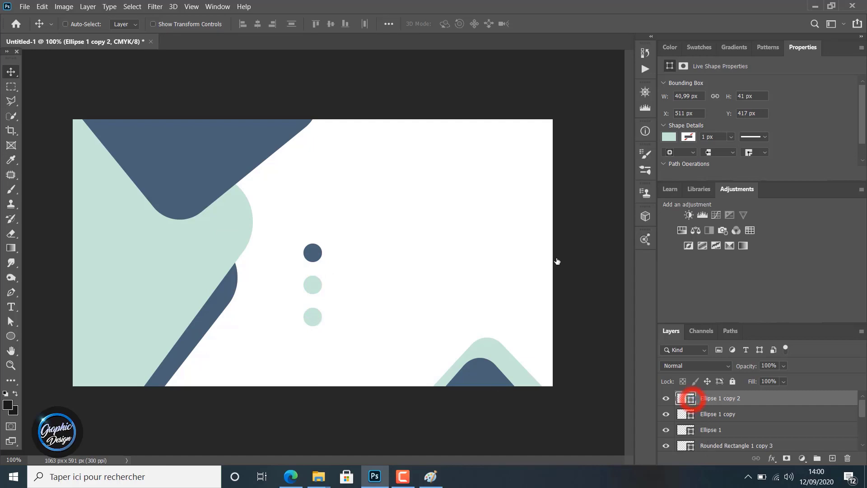
{"action": "double_click", "coordinate": [685, 399]}
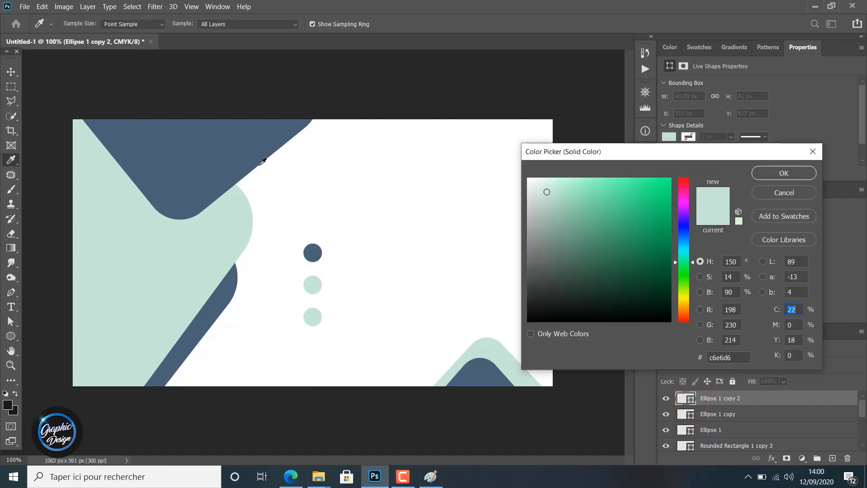
{"action": "left_click", "coordinate": [233, 136]}
{"action": "left_click", "coordinate": [791, 176]}
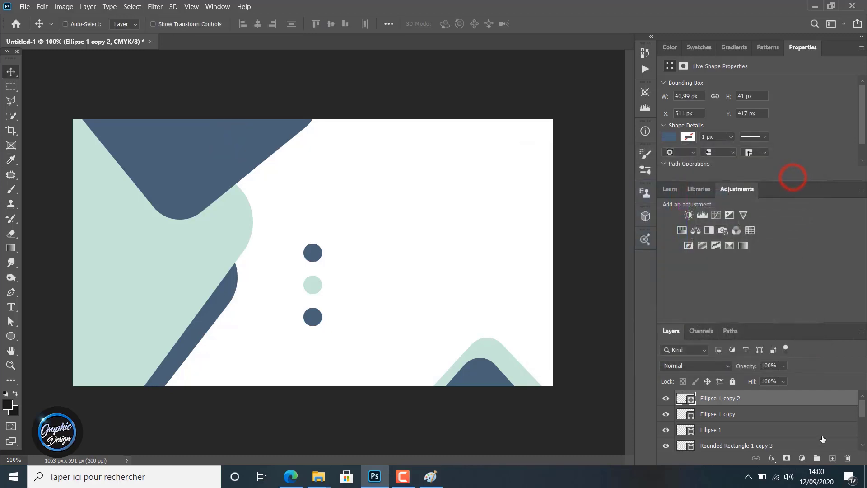
- Select all three circles and move them left together by about 76 px, closer to the large shapes
{"action": "left_click", "coordinate": [730, 413], "text": "shift"}
{"action": "left_click", "coordinate": [728, 432], "text": "shift"}
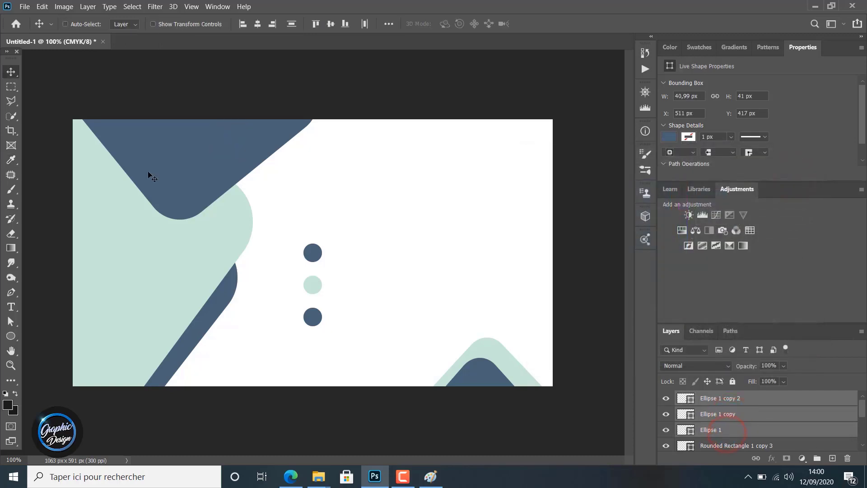
{"action": "left_click", "coordinate": [11, 71]}
{"action": "left_click_drag", "start_coordinate": [308, 255], "coordinate": [282, 256]}
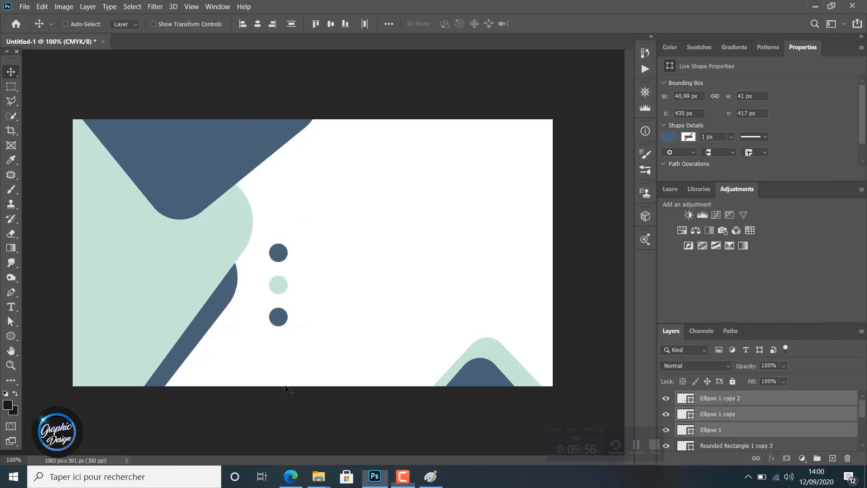
- Add a layer above the circles and draw a thin vertical rectangle about 2 × 32 px connecting the upper blue circle to the mint one
{"action": "left_click", "coordinate": [11, 365]}
{"action": "left_click", "coordinate": [150, 293]}
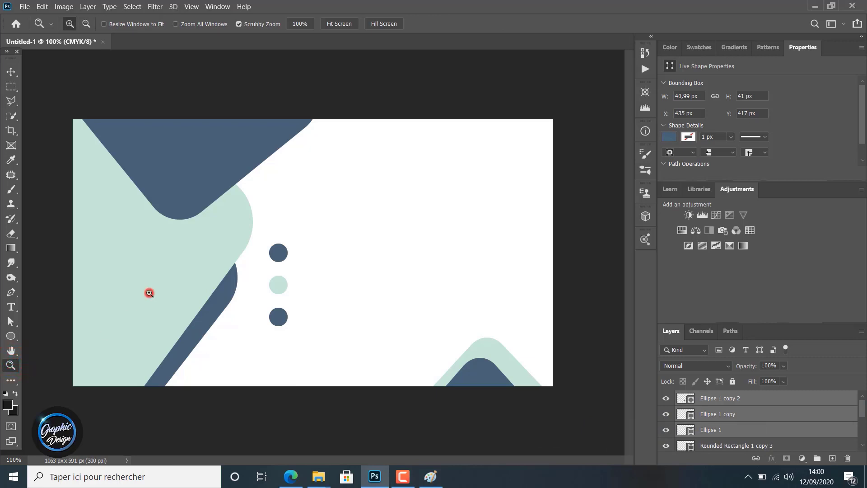
{"action": "left_click", "coordinate": [150, 293]}
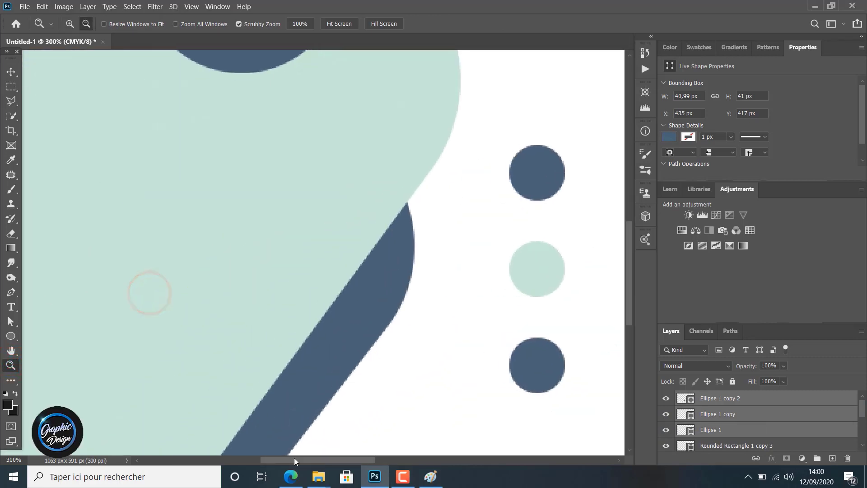
{"action": "left_click_drag", "start_coordinate": [294, 458], "coordinate": [316, 459]}
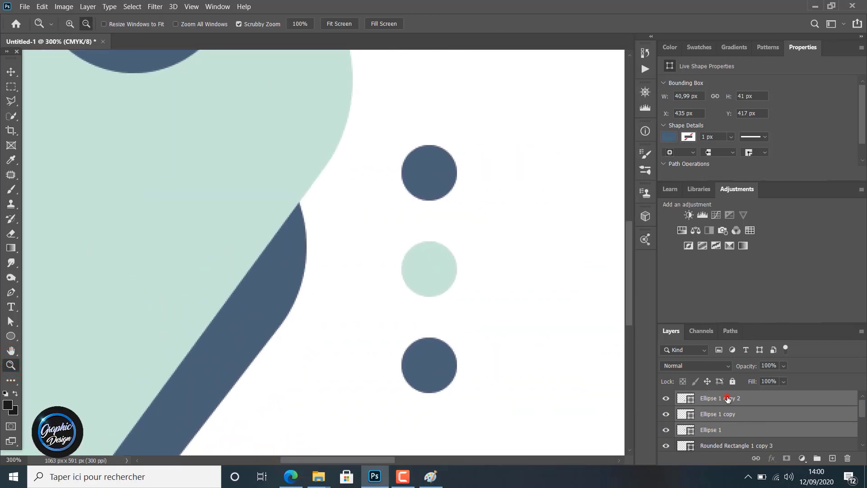
{"action": "left_click", "coordinate": [727, 398]}
{"action": "left_click", "coordinate": [833, 458]}
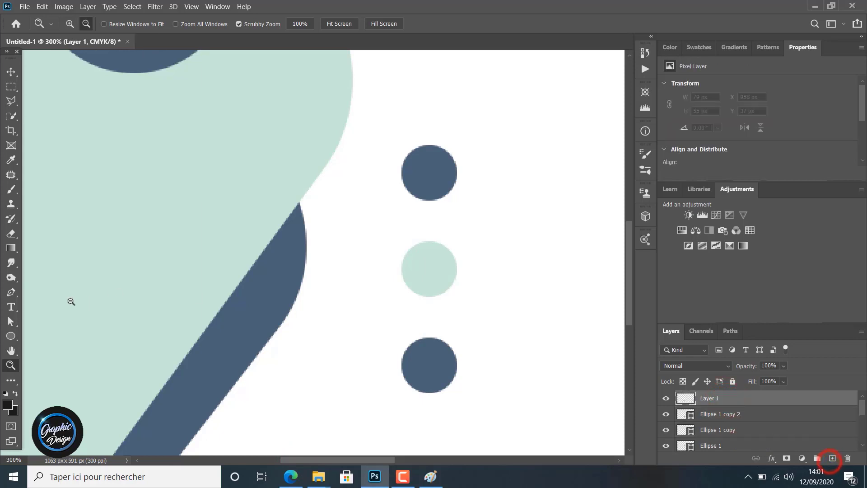
{"action": "left_click_drag", "start_coordinate": [11, 335], "coordinate": [38, 335]}
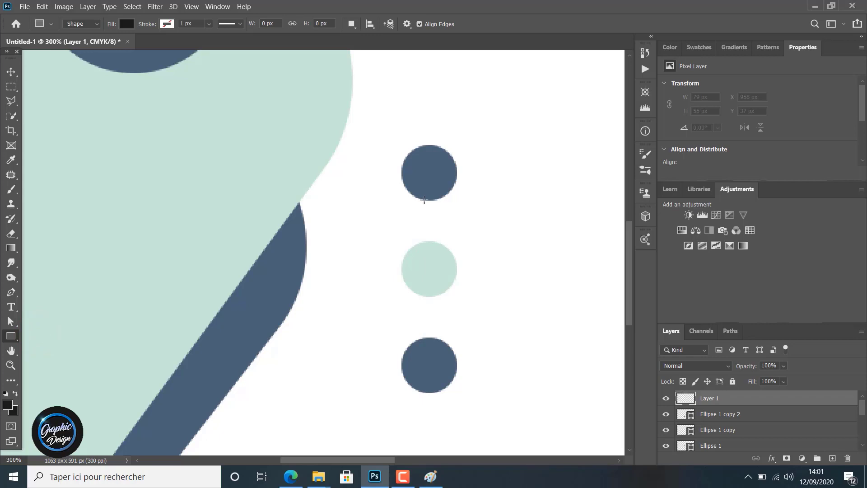
{"action": "left_click_drag", "start_coordinate": [425, 200], "coordinate": [425, 242]}
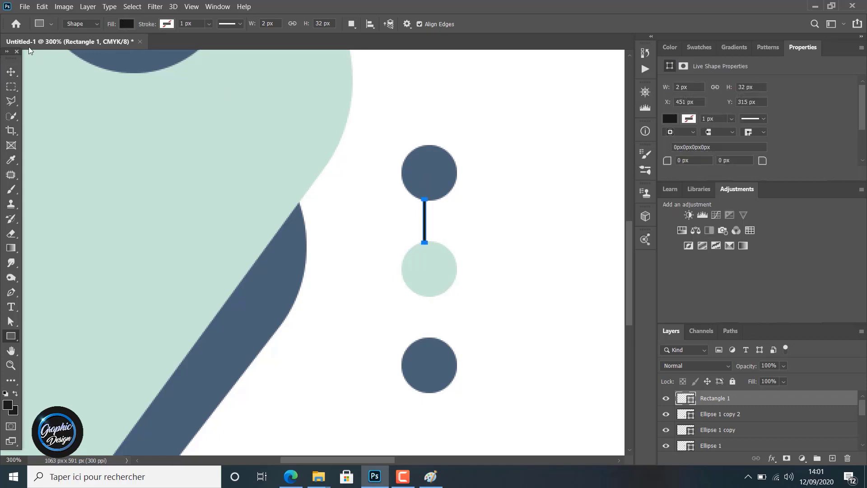
- Fill the thin connecting rectangle with mint c6e6d6 sampled from the large mint shape
{"action": "left_click", "coordinate": [11, 71]}
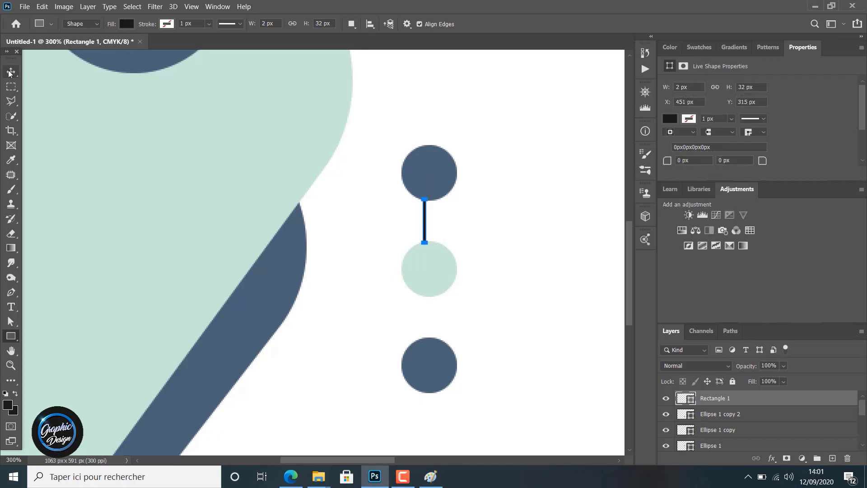
{"action": "left_click", "coordinate": [425, 216]}
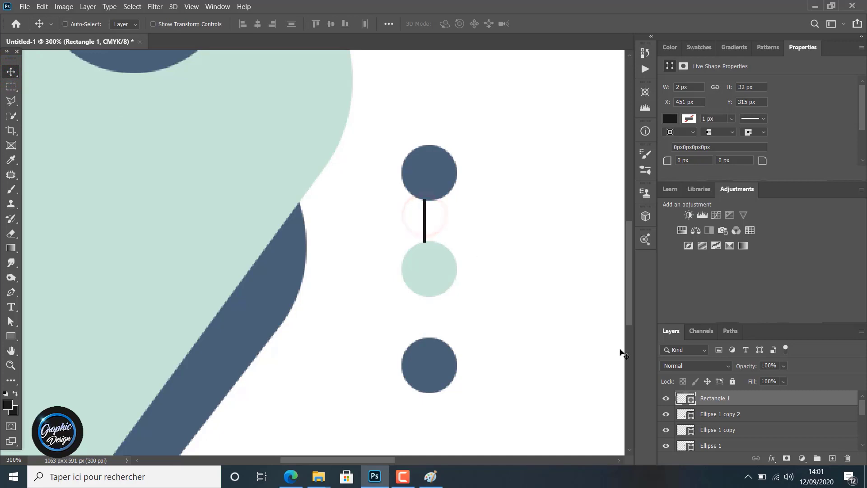
{"action": "left_click", "coordinate": [687, 398]}
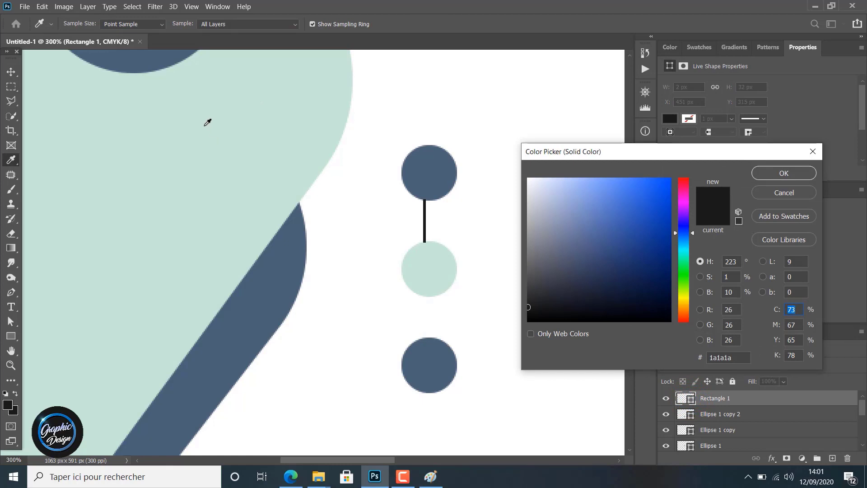
{"action": "left_click", "coordinate": [202, 120]}
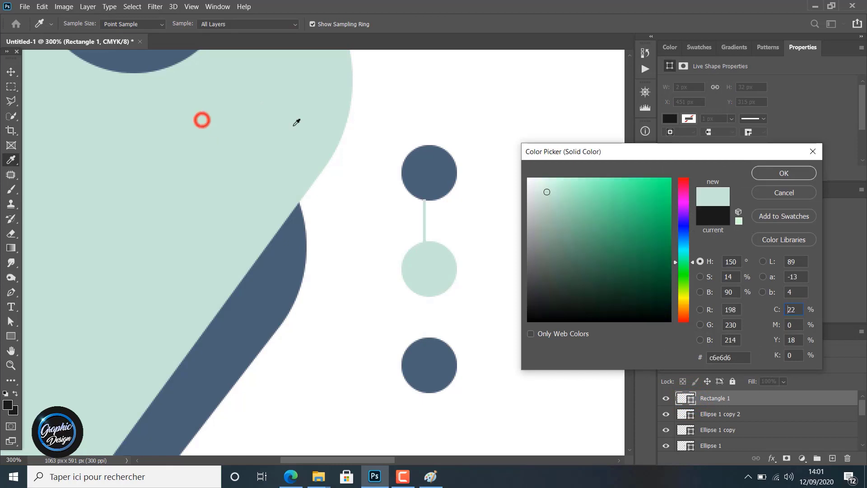
{"action": "left_click", "coordinate": [774, 173]}
- Centre the mint connector horizontally on the circles, about 3 px to the right, and place its layer directly below the circle layers
{"action": "left_click", "coordinate": [11, 71]}
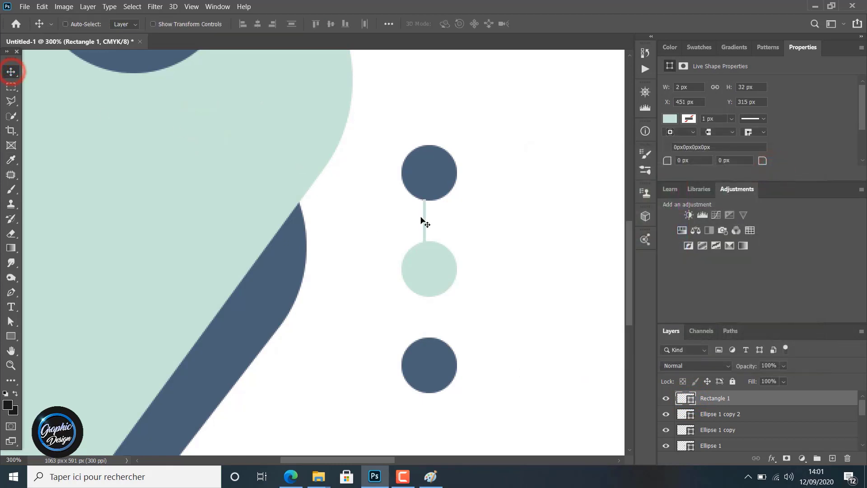
{"action": "left_click_drag", "start_coordinate": [425, 221], "coordinate": [429, 218]}
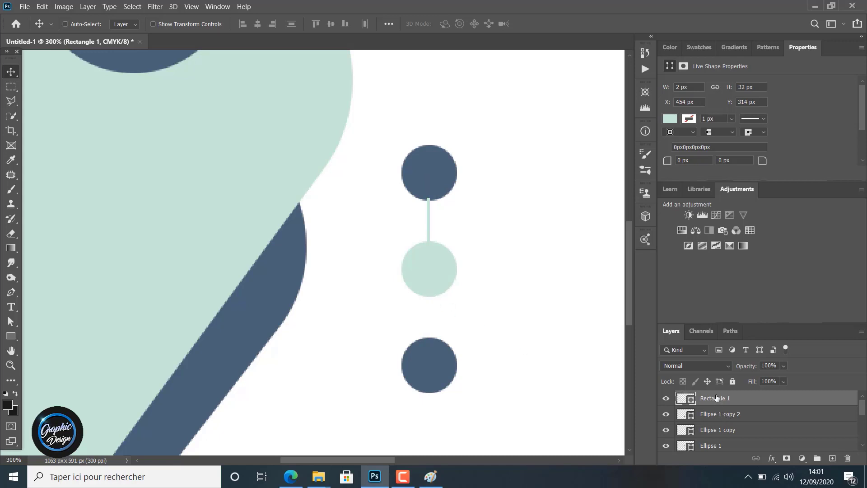
{"action": "left_click_drag", "start_coordinate": [717, 398], "coordinate": [717, 420]}
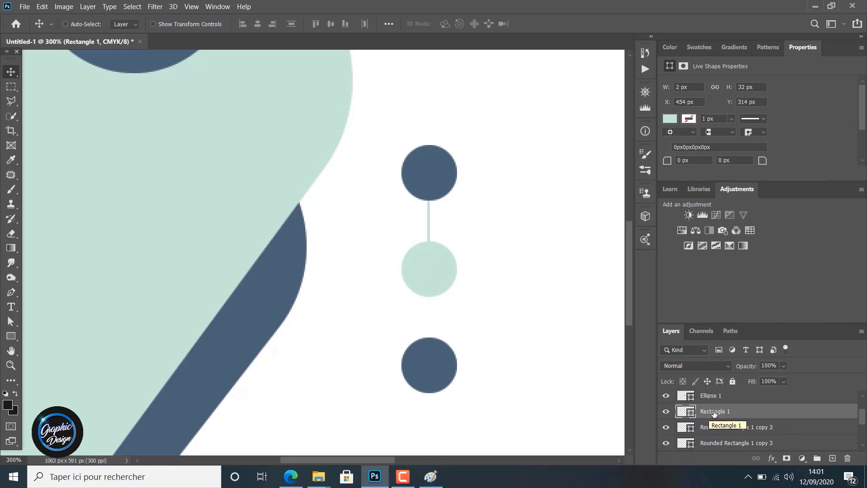
- Duplicate the connector about 73 px down between the mint and lower blue circles, and fill the copy with dark blue sampled from that blue circle
{"action": "key", "text": "ctrl"}
{"action": "key", "text": "ctrl+j"}
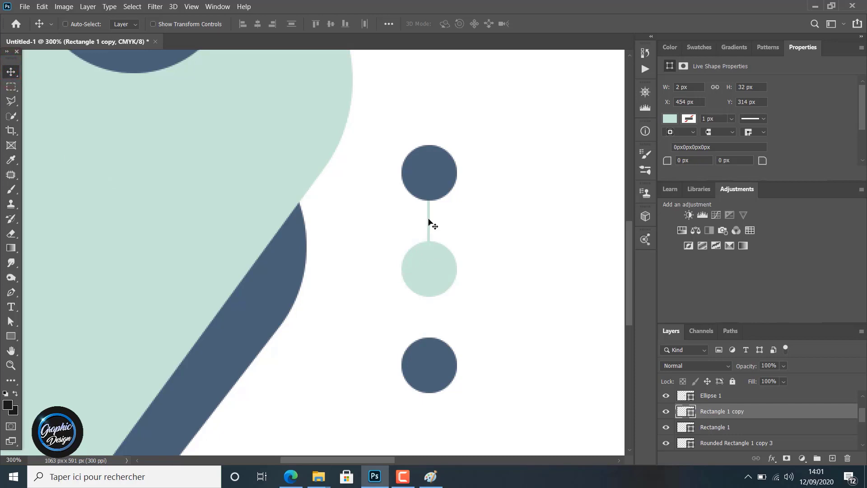
{"action": "left_click_drag", "start_coordinate": [429, 223], "coordinate": [435, 322]}
{"action": "left_click", "coordinate": [430, 322]}
{"action": "double_click", "coordinate": [687, 412]}
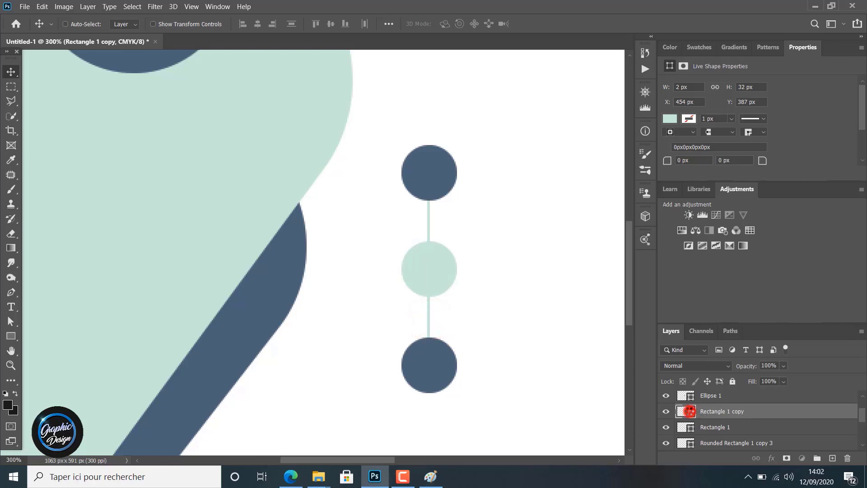
{"action": "left_click", "coordinate": [442, 361]}
{"action": "left_click", "coordinate": [769, 174]}
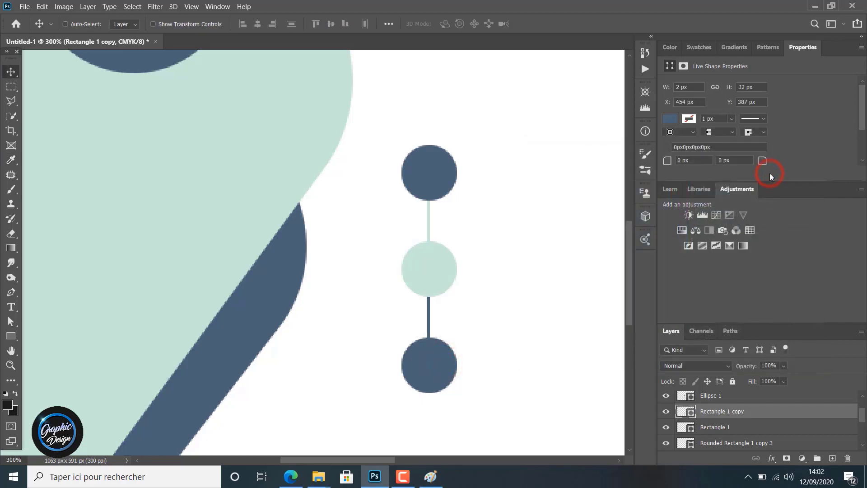
- Move the lower dark blue circle about 11 px up, closer to the mint circle
{"action": "key", "text": "z"}
{"action": "key", "text": "ctrl+1"}
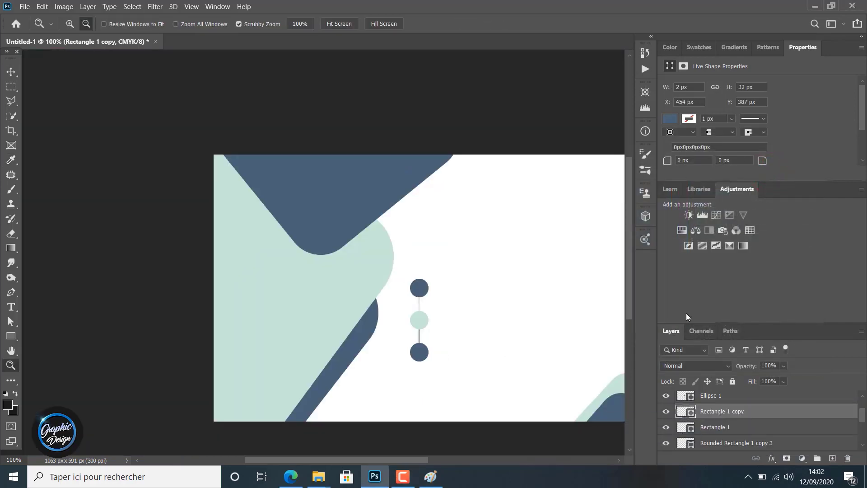
{"action": "left_click", "coordinate": [718, 397]}
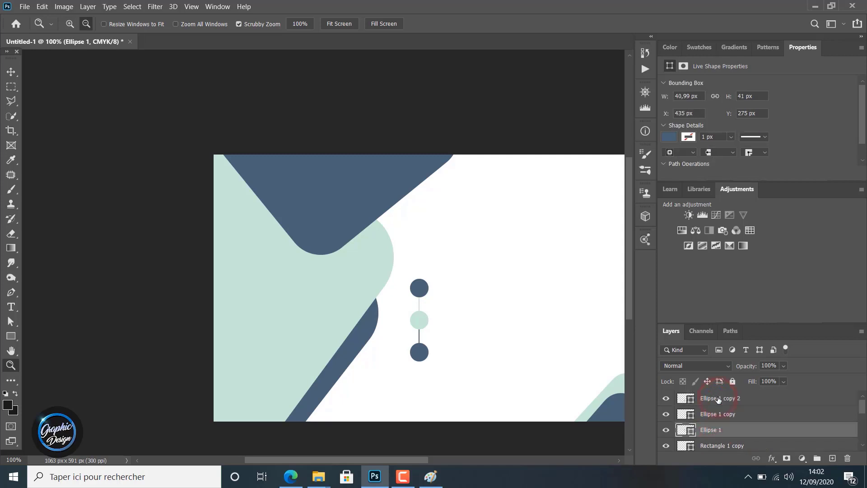
{"action": "left_click", "coordinate": [718, 399]}
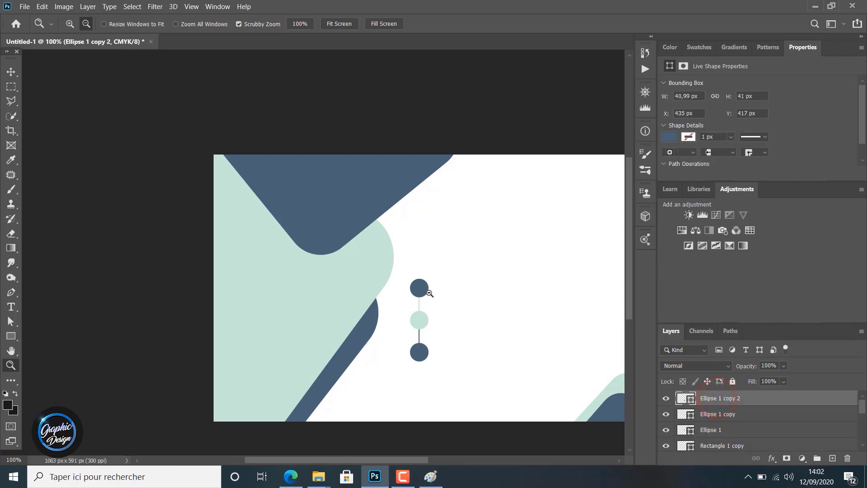
{"action": "left_click", "coordinate": [11, 72]}
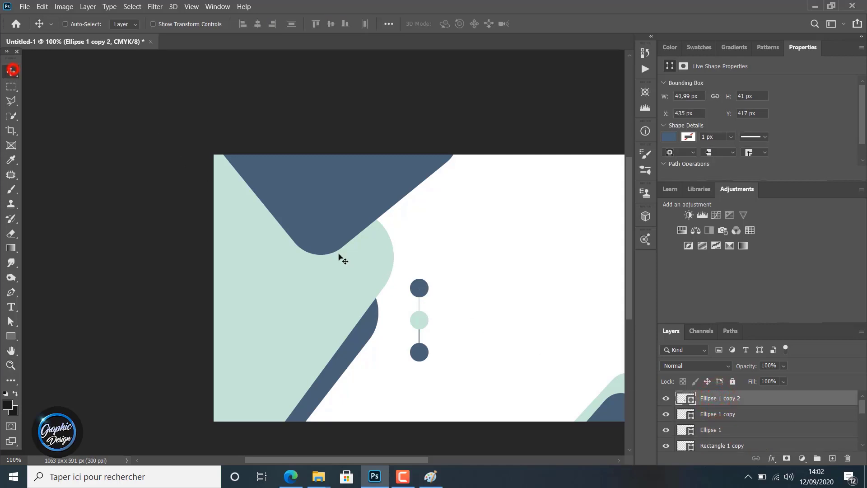
{"action": "left_click", "coordinate": [421, 291]}
{"action": "left_click_drag", "start_coordinate": [420, 294], "coordinate": [421, 298]}
{"action": "left_click_drag", "start_coordinate": [420, 364], "coordinate": [420, 349]}
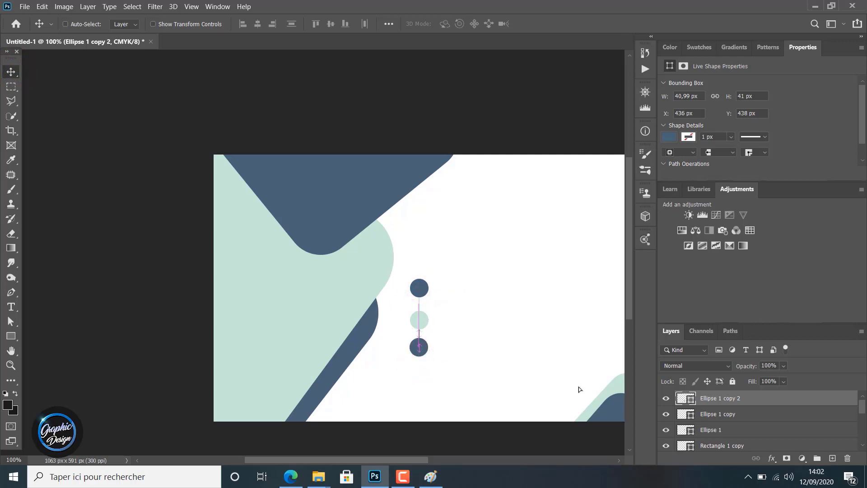
- Move the upper blue circle down to about Y 293 px and the lower one up to about Y 399 px, around the mint circle
{"action": "left_click", "coordinate": [737, 414]}
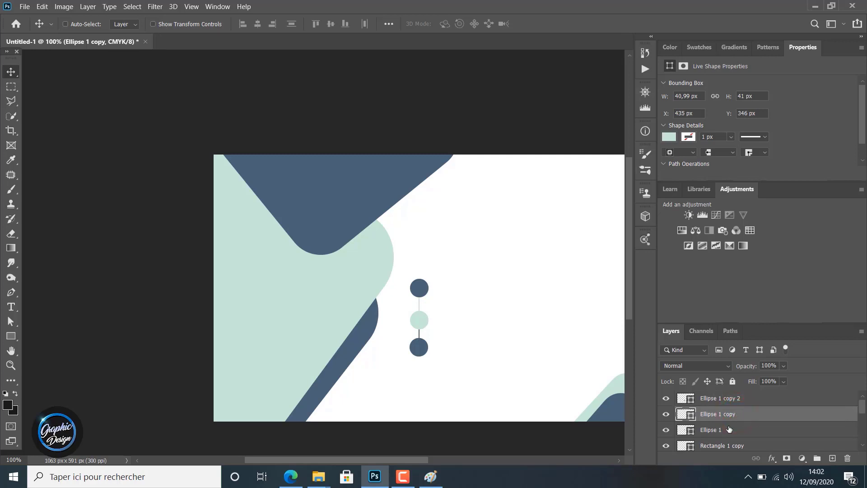
{"action": "left_click", "coordinate": [729, 427]}
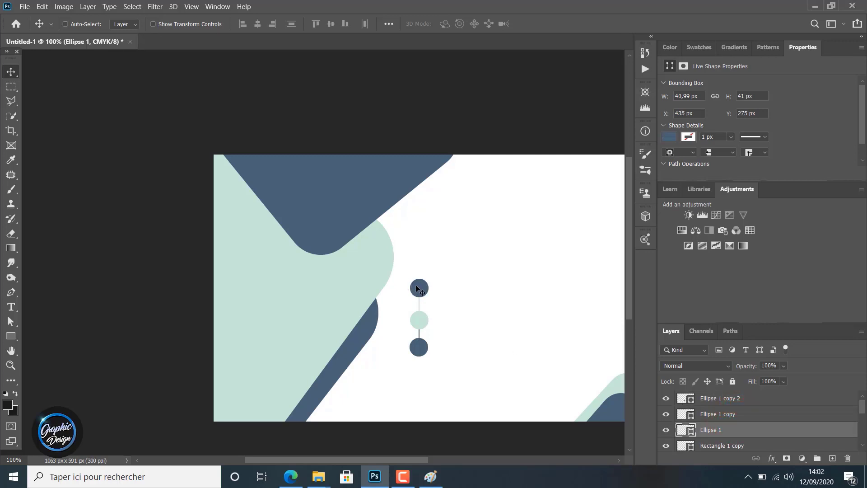
{"action": "left_click_drag", "start_coordinate": [416, 287], "coordinate": [415, 294]}
{"action": "left_click", "coordinate": [723, 400]}
{"action": "left_click_drag", "start_coordinate": [423, 346], "coordinate": [421, 347]}
{"action": "left_click", "coordinate": [721, 399]}
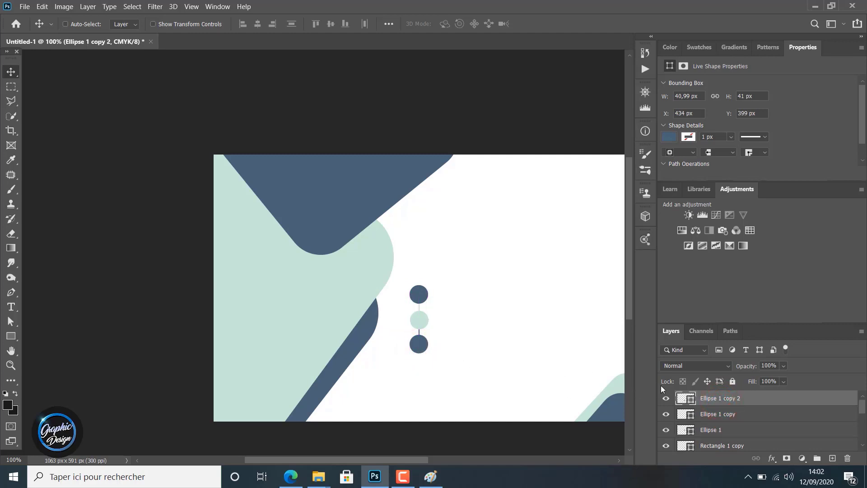
{"action": "left_click", "coordinate": [690, 423]}
{"action": "left_click_drag", "start_coordinate": [420, 295], "coordinate": [421, 296]}
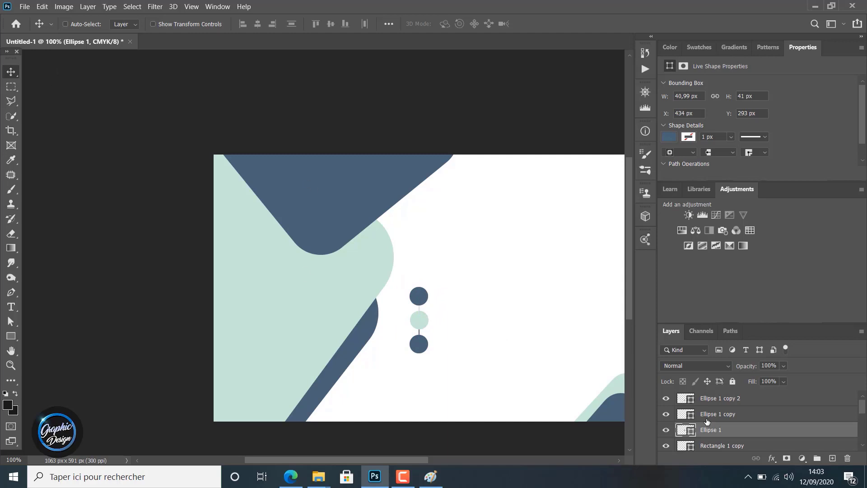
{"action": "left_click", "coordinate": [415, 473]}
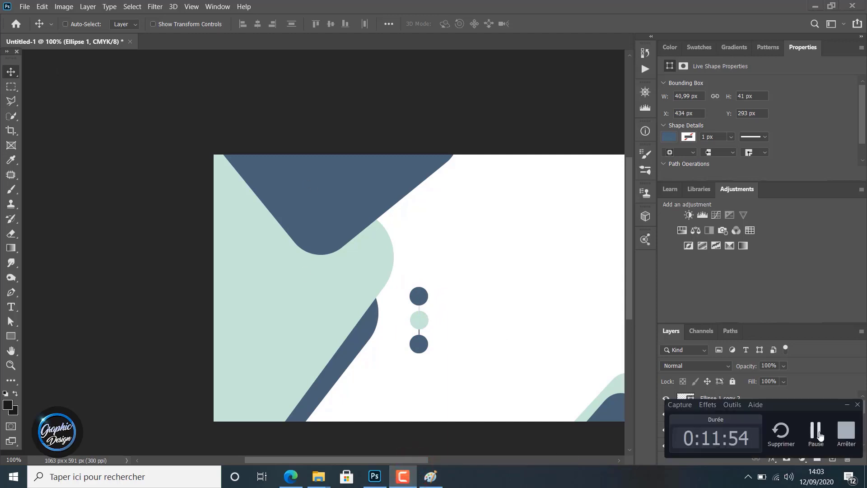
{"action": "left_click", "coordinate": [11, 71]}
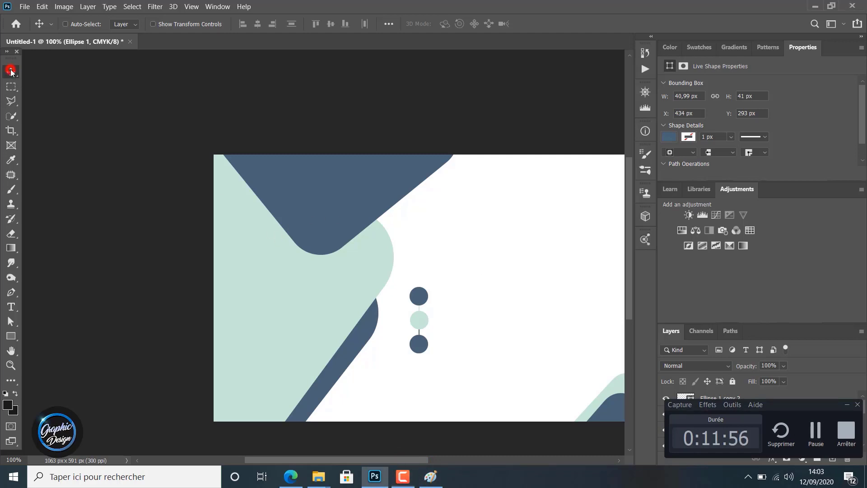
{"action": "left_click", "coordinate": [847, 405]}
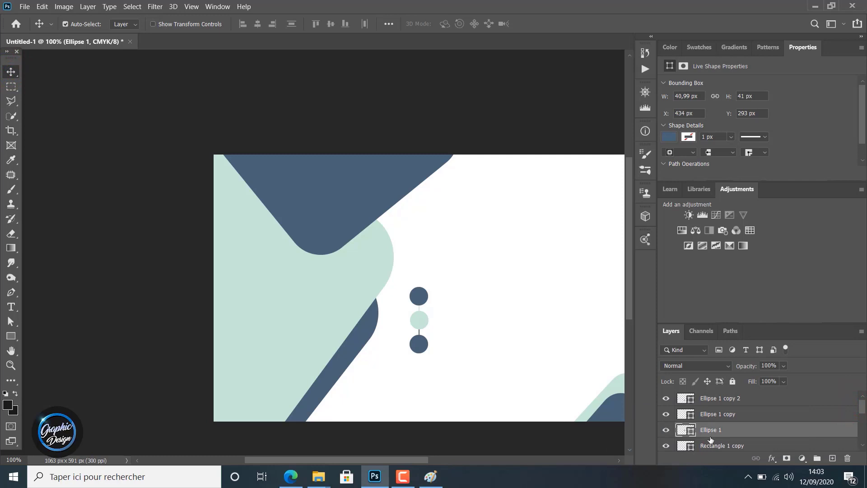
- Select all three circle layers and both connector layers and move the column about 28 px left and 21 px up
{"action": "left_click", "coordinate": [712, 447]}
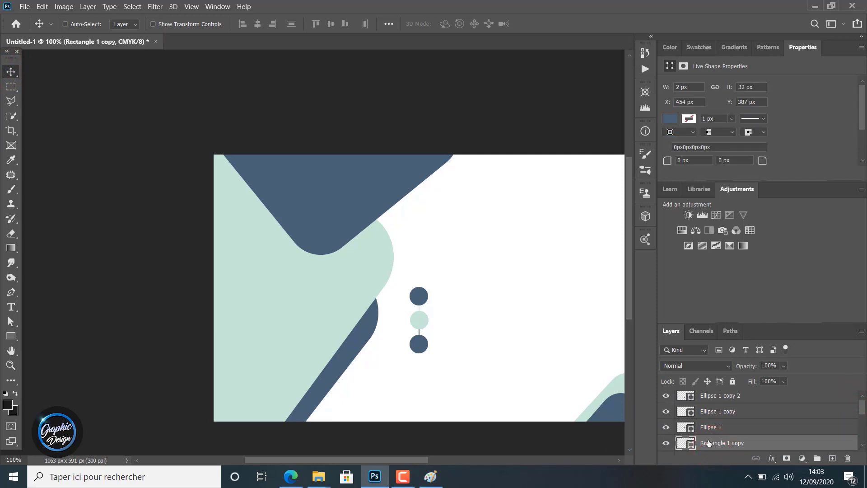
{"action": "scroll", "coordinate": [708, 442], "scroll_direction": "down", "scroll_amount": 1}
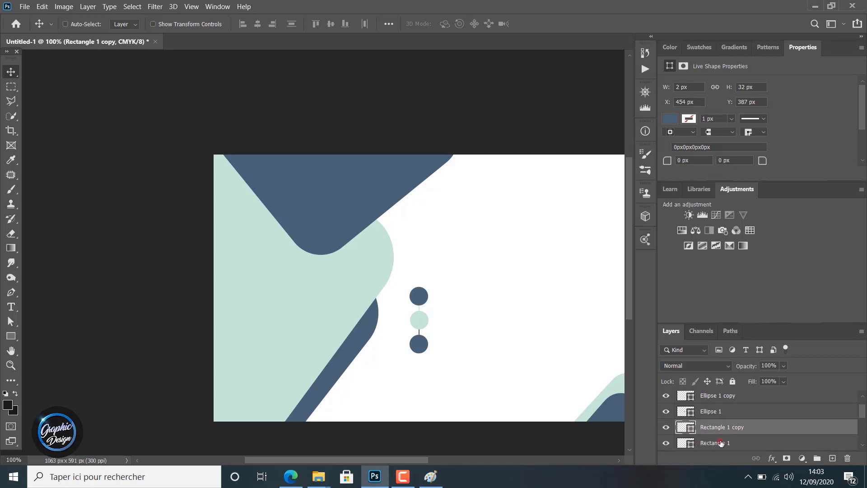
{"action": "left_click", "coordinate": [721, 442], "text": "ctrl"}
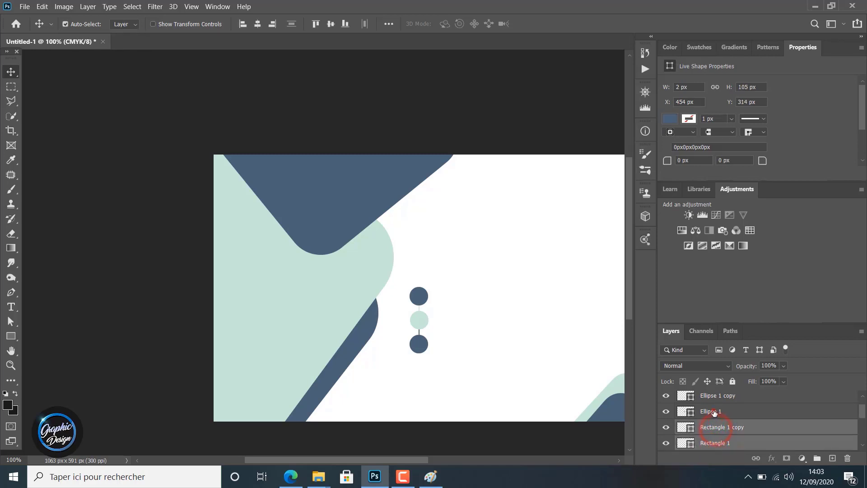
{"action": "left_click", "coordinate": [714, 410], "text": "ctrl"}
{"action": "left_click", "coordinate": [714, 397], "text": "ctrl"}
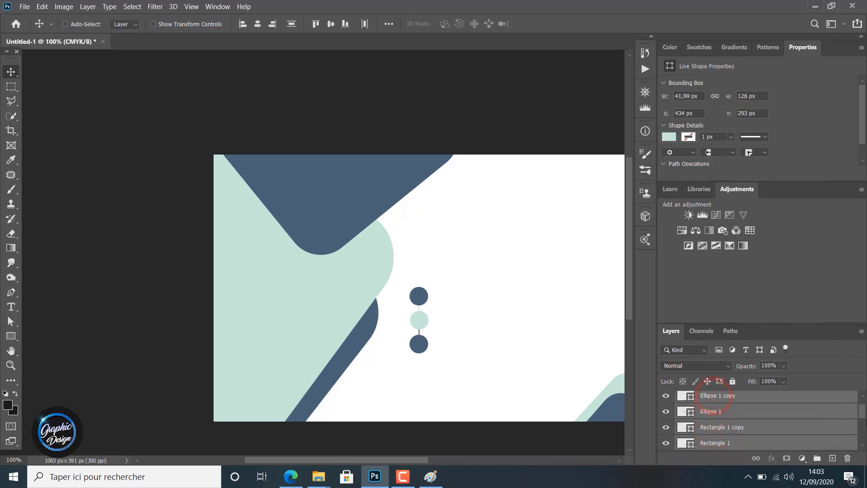
{"action": "left_click_drag", "start_coordinate": [864, 413], "coordinate": [862, 409]}
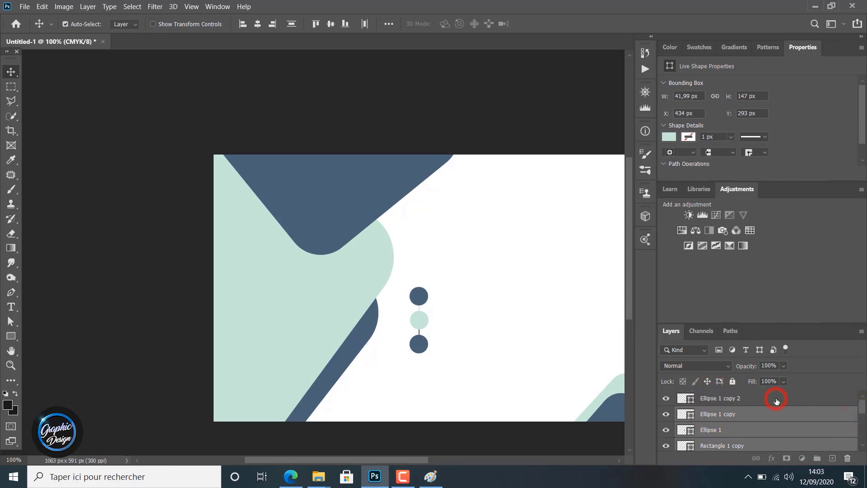
{"action": "left_click", "coordinate": [776, 399], "text": "ctrl"}
{"action": "left_click_drag", "start_coordinate": [423, 318], "coordinate": [409, 308]}
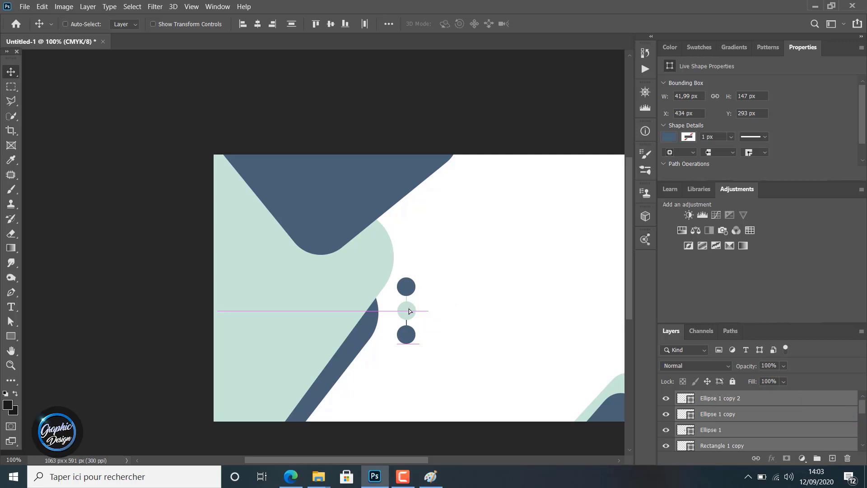
- Enlarge the circle column to about 62 × 216 px and move it about 14 px right and 60 px down
{"action": "key", "text": "ctrl+t"}
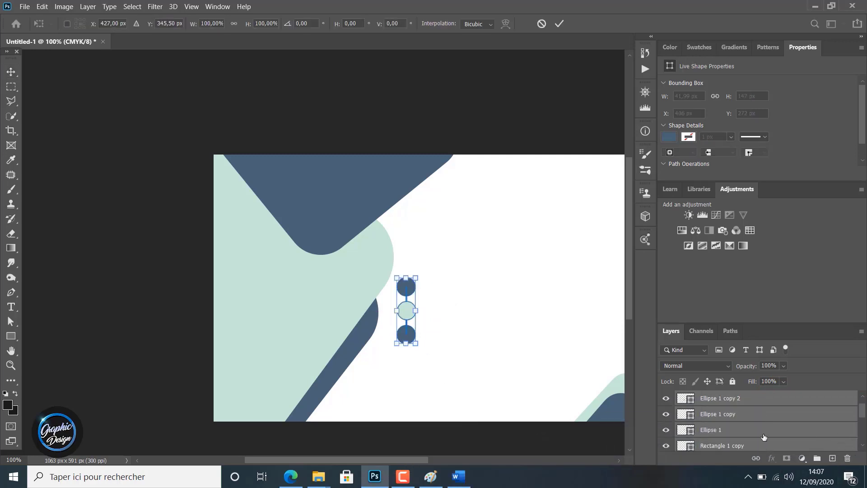
{"action": "scroll", "coordinate": [741, 427], "scroll_direction": "down", "scroll_amount": 2}
{"action": "scroll", "coordinate": [741, 427], "scroll_direction": "up", "scroll_amount": 2}
{"action": "left_click_drag", "start_coordinate": [417, 276], "coordinate": [444, 251]}
{"action": "left_click", "coordinate": [6, 66]}
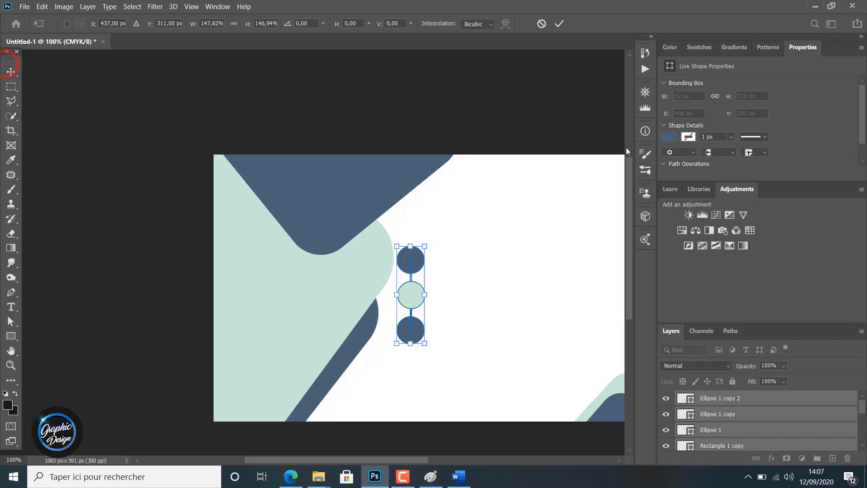
{"action": "left_click", "coordinate": [560, 24]}
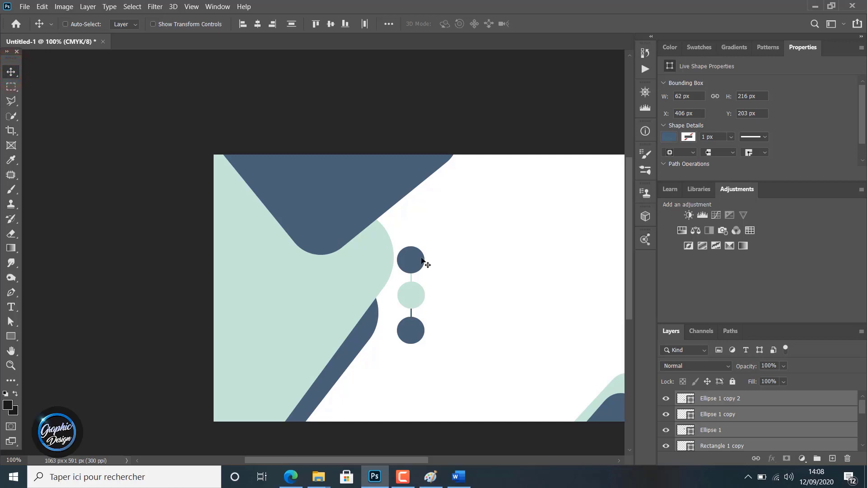
{"action": "left_click_drag", "start_coordinate": [414, 261], "coordinate": [421, 292]}
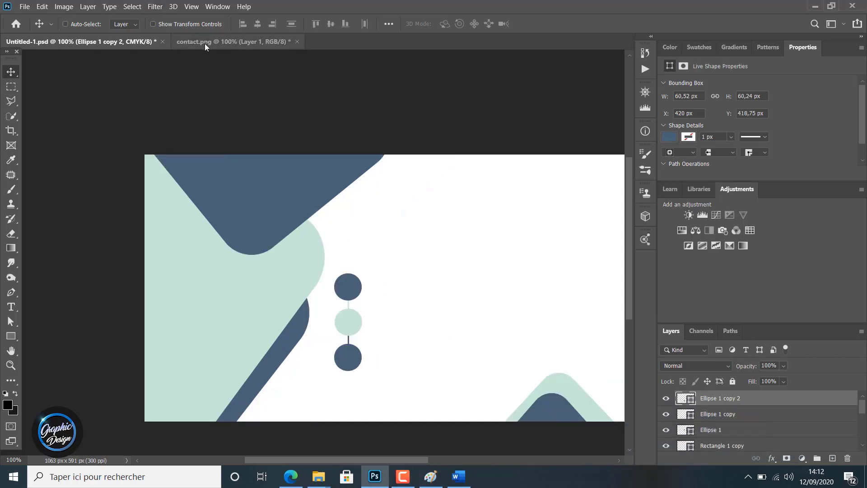
- Copy the contact icon from contact.png into Untitled-1.psd and convert its layer to a smart object
{"action": "left_click", "coordinate": [205, 43]}
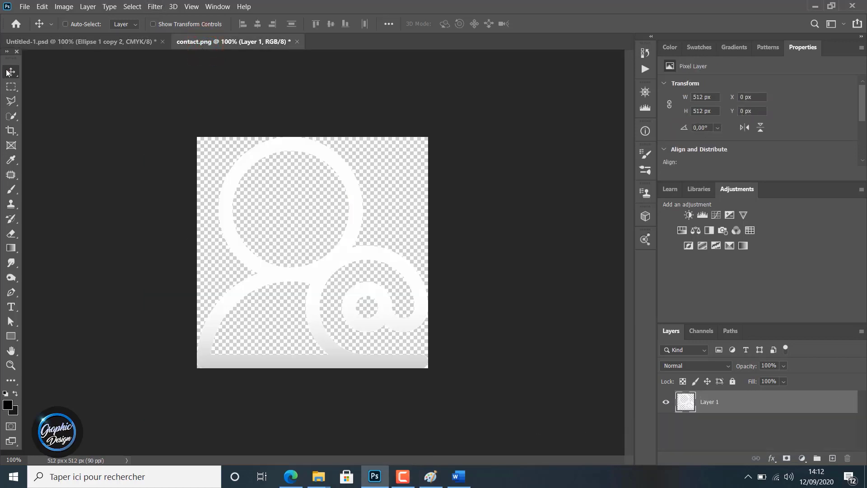
{"action": "left_click_drag", "start_coordinate": [279, 214], "coordinate": [103, 44]}
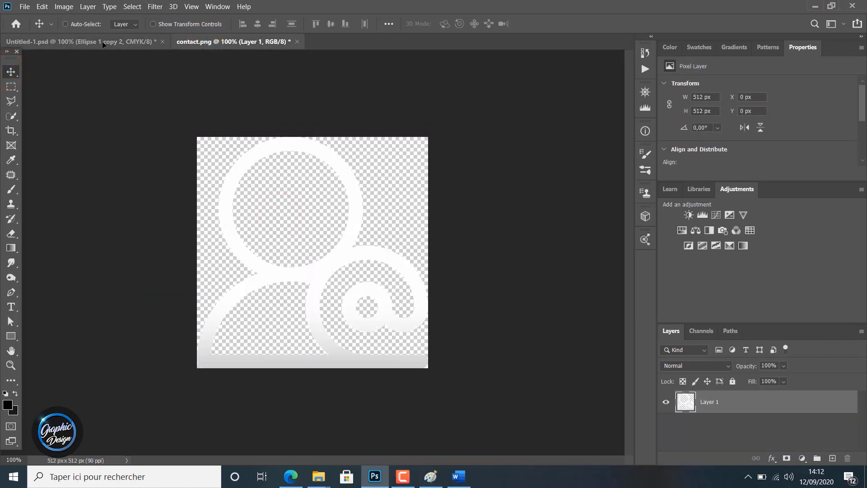
{"action": "left_click_drag", "start_coordinate": [266, 203], "coordinate": [318, 244]}
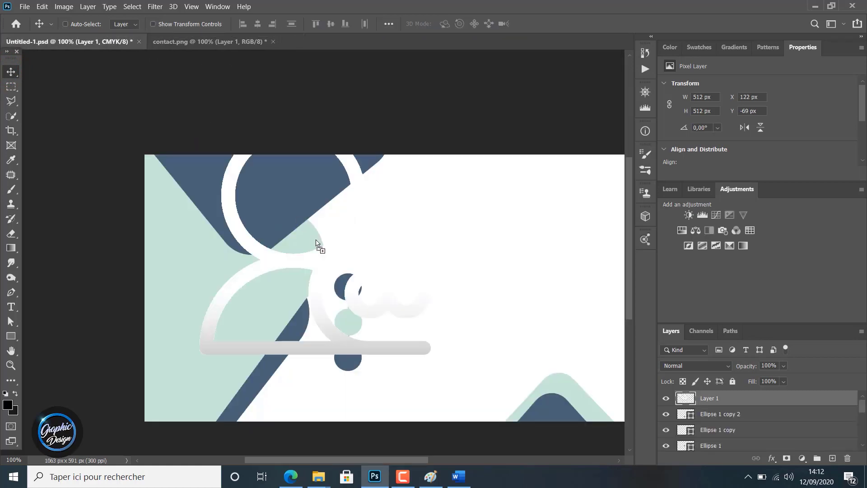
{"action": "right_click", "coordinate": [710, 398]}
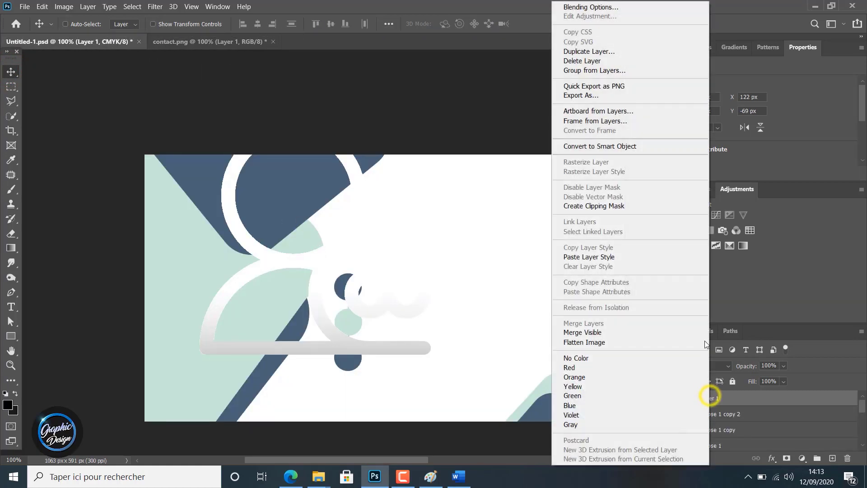
{"action": "left_click", "coordinate": [644, 147]}
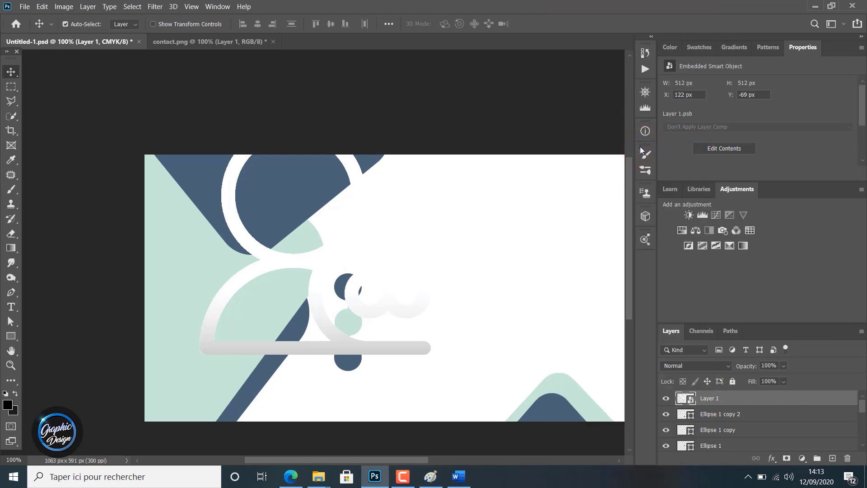
- Scale the contact icon to about 38 × 38 px, centre it on the lower blue circle, and save the document
{"action": "key", "text": "ctrl+t"}
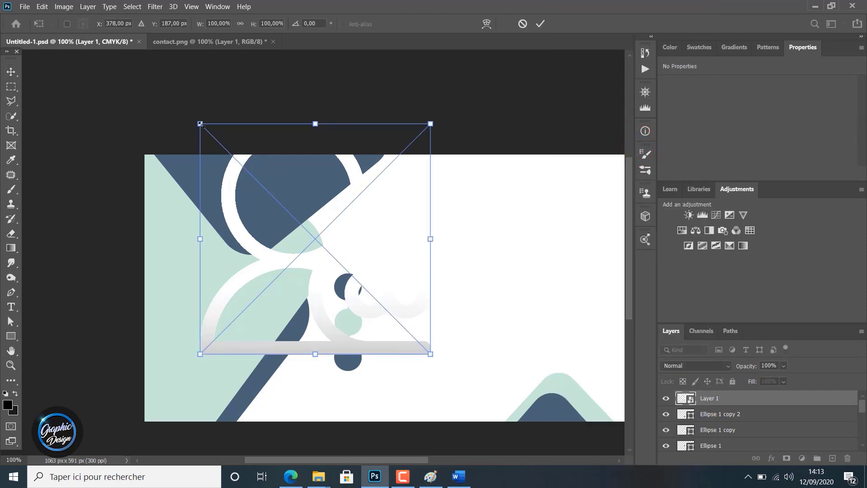
{"action": "left_click_drag", "start_coordinate": [201, 124], "coordinate": [349, 358]}
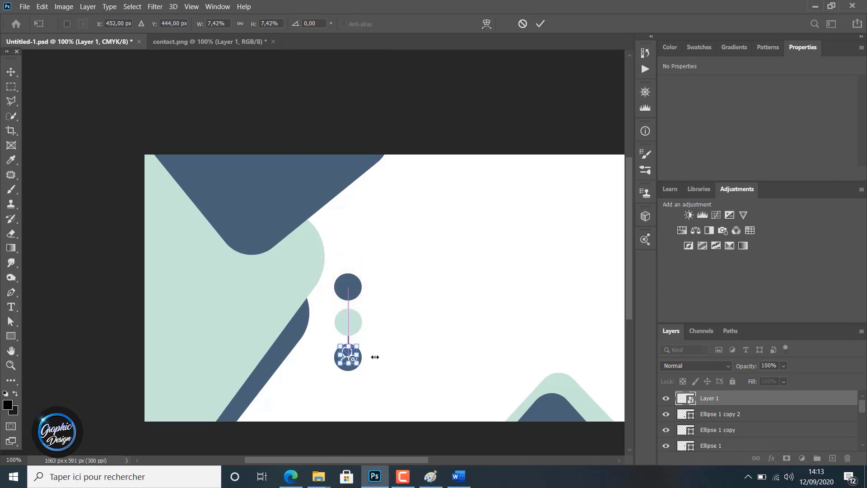
{"action": "left_click", "coordinate": [540, 24]}
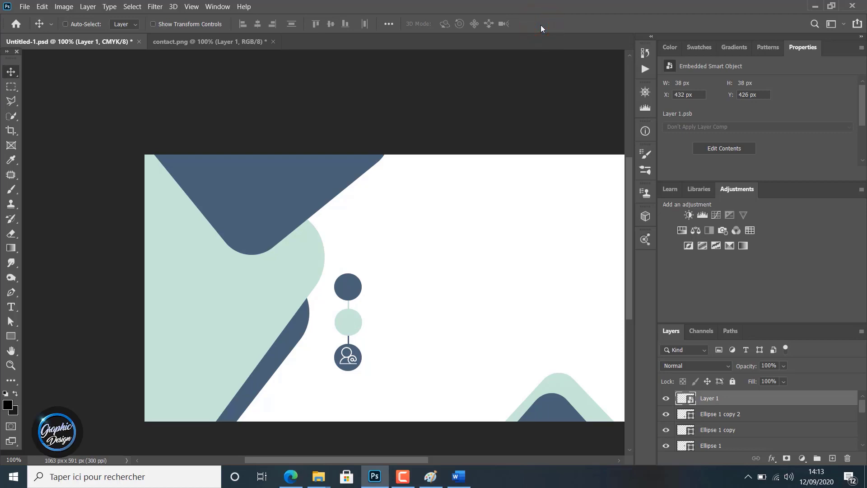
{"action": "key", "text": "ctrl+s"}
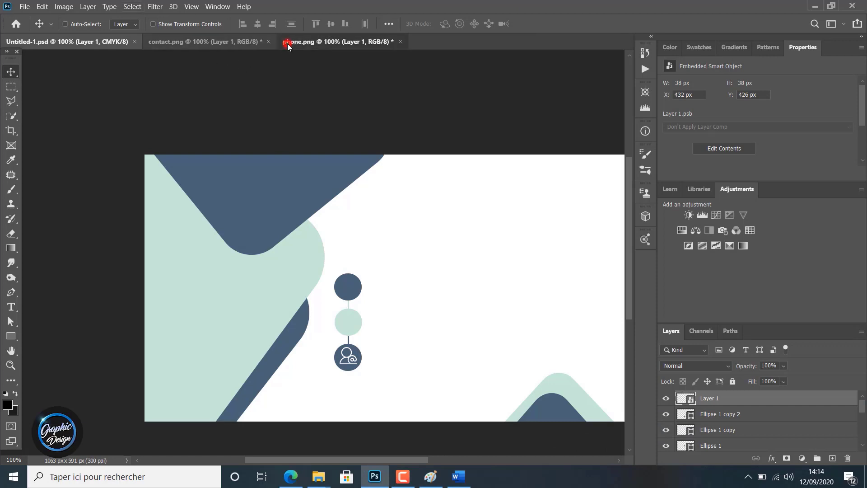
- Clear the selection in phone.png and copy the phone icon onto a layer above the contact icon in Untitled-1.psd
{"action": "left_click", "coordinate": [287, 42]}
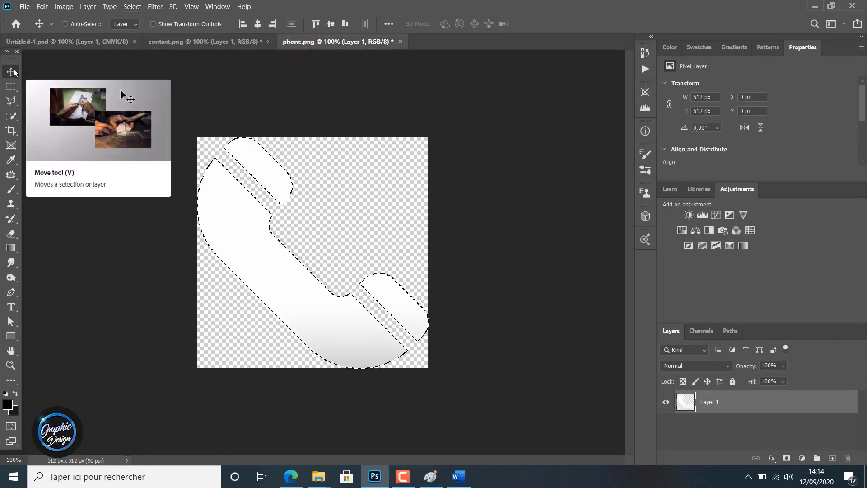
{"action": "left_click", "coordinate": [131, 7]}
{"action": "left_click", "coordinate": [136, 31]}
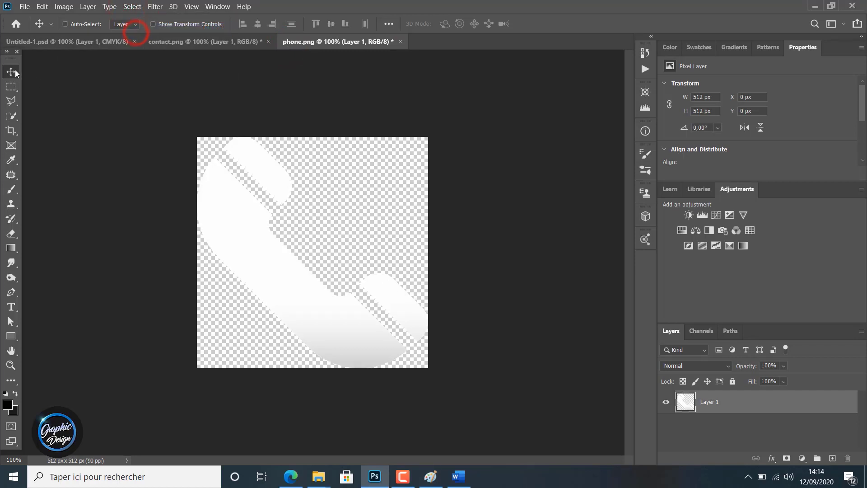
{"action": "left_click_drag", "start_coordinate": [251, 199], "coordinate": [302, 234]}
{"action": "left_click_drag", "start_coordinate": [342, 263], "coordinate": [343, 263]}
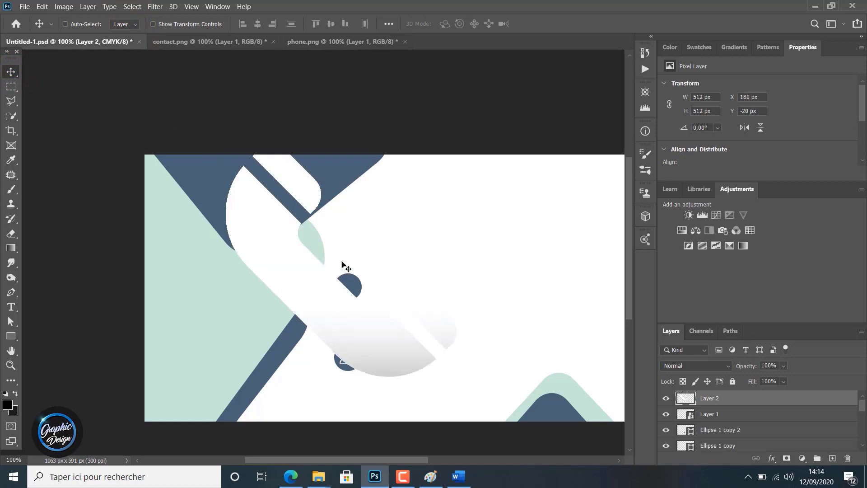
- Leave the phone icon's transform unchanged and convert its layer, Layer 2, to a smart object
{"action": "key", "text": "ctrl+t"}
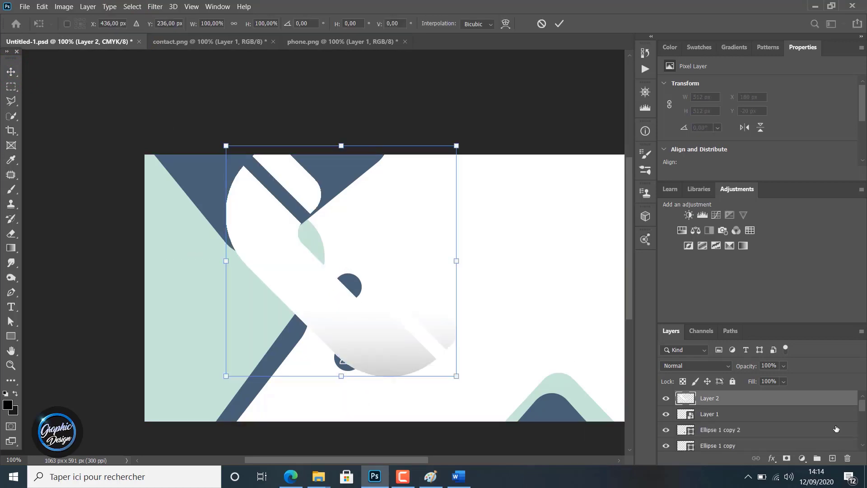
{"action": "left_click", "coordinate": [749, 398]}
{"action": "right_click", "coordinate": [747, 398]}
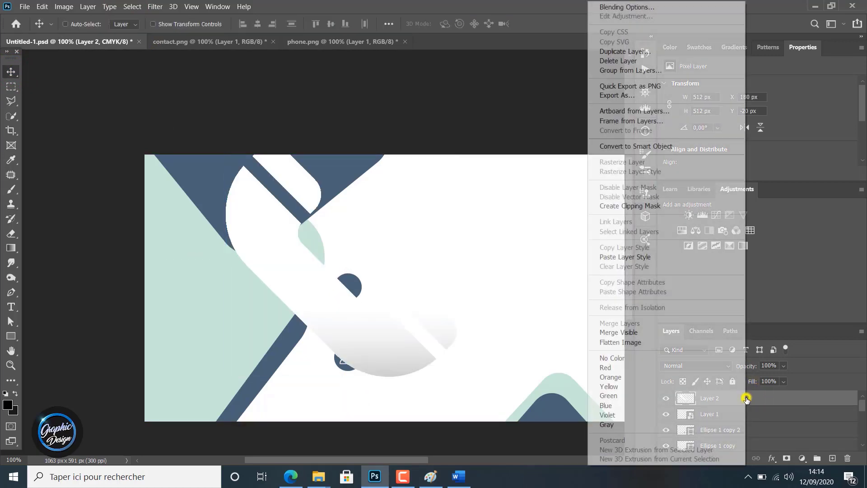
{"action": "left_click", "coordinate": [626, 146]}
- Scale the phone icon to about 37 × 37 px, centre it on the mint circle, and save the document
{"action": "key", "text": "ctrl+t"}
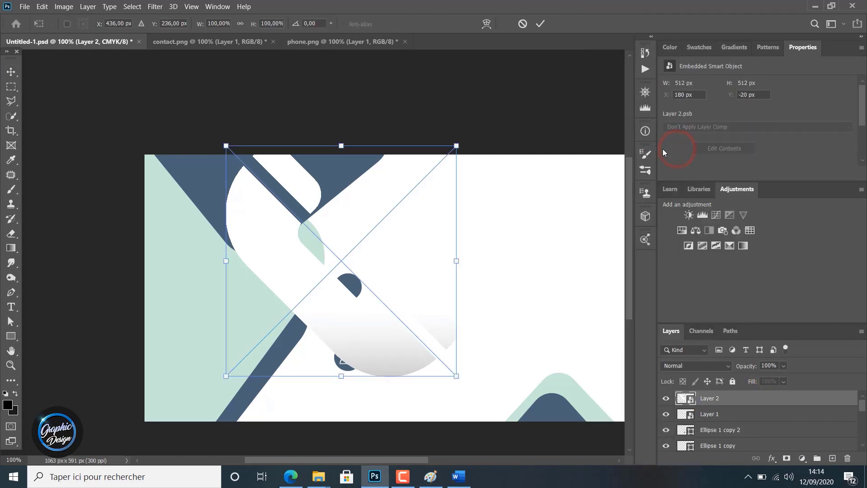
{"action": "left_click_drag", "start_coordinate": [225, 145], "coordinate": [350, 323]}
{"action": "left_click", "coordinate": [539, 23]}
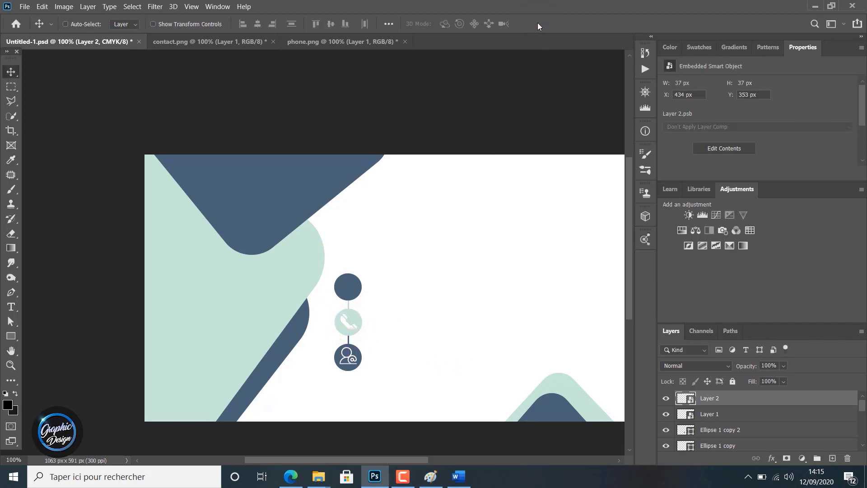
{"action": "key", "text": "ctrl+s"}
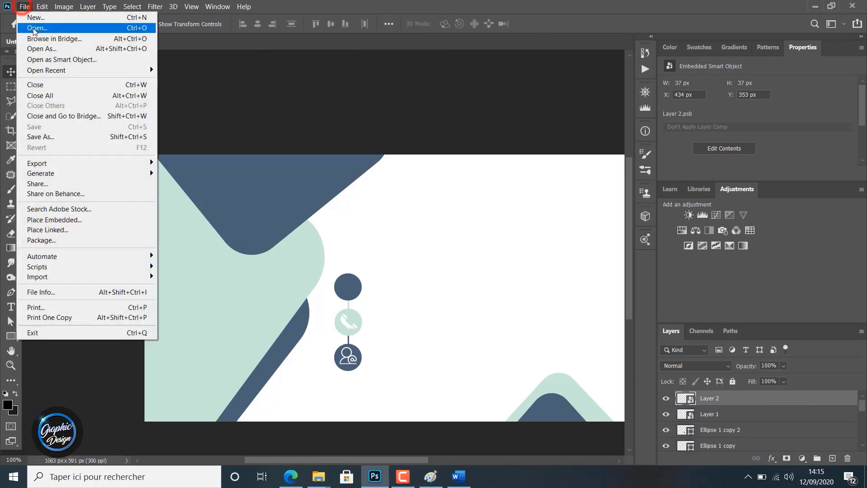
- Open contact (1).png and select the black envelope outline by Color Range with a fuzziness of 9
{"action": "left_click", "coordinate": [31, 27]}
{"action": "double_click", "coordinate": [247, 82]}
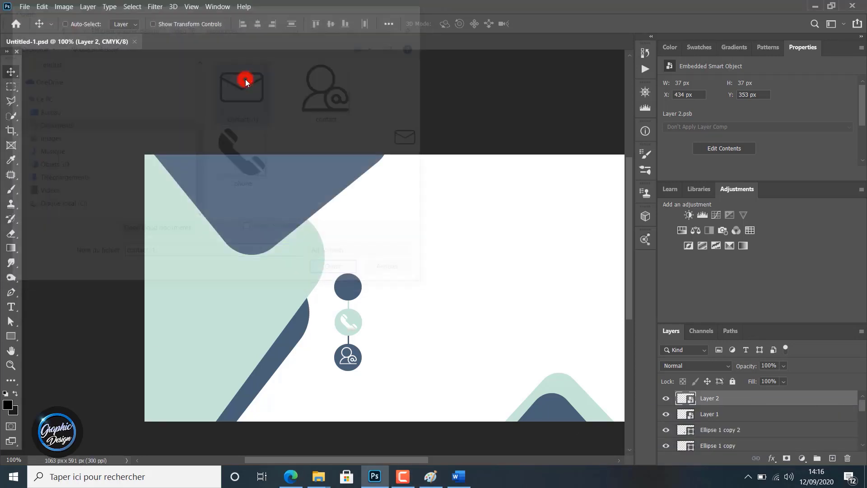
{"action": "left_click", "coordinate": [138, 4]}
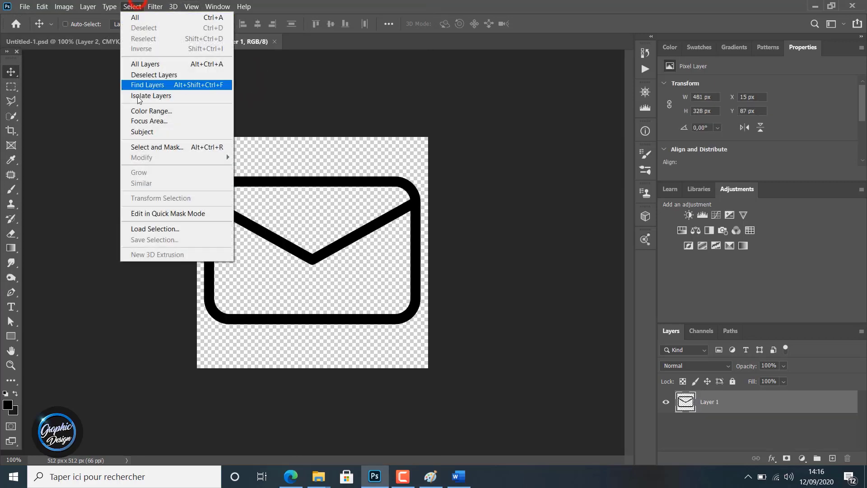
{"action": "left_click", "coordinate": [145, 113]}
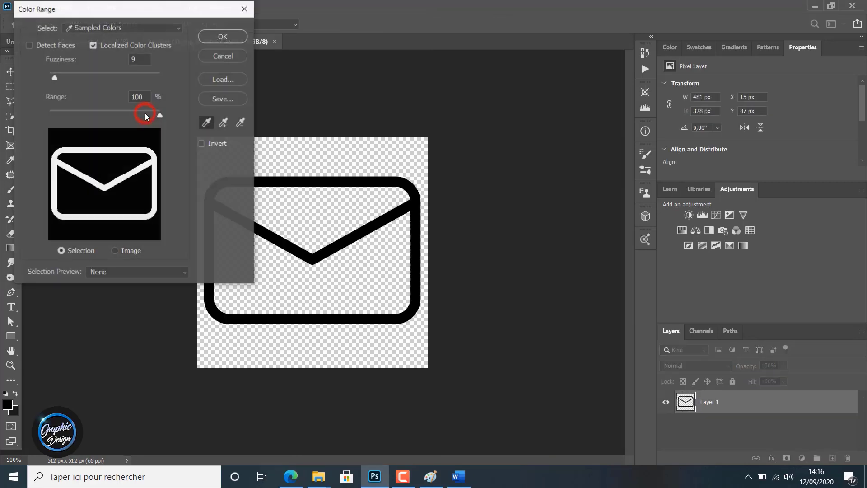
{"action": "left_click", "coordinate": [223, 36]}
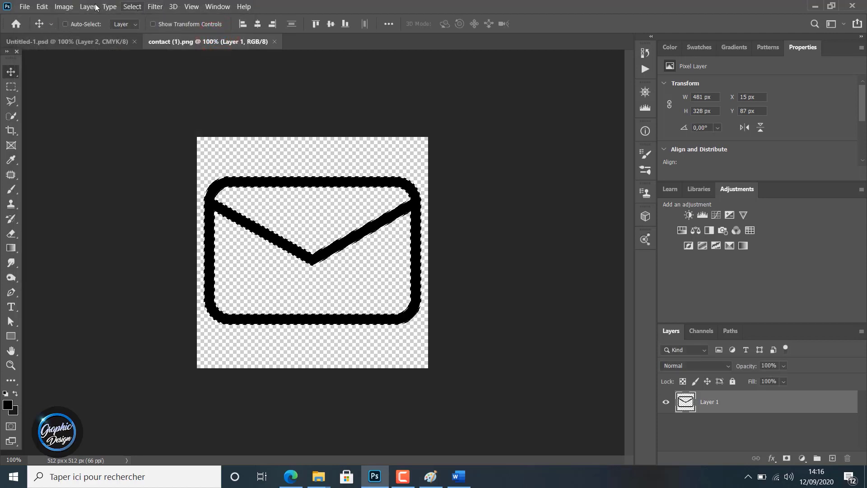
- Fill the selected envelope outline with white at 100% opacity in Normal mode and clear the selection
{"action": "left_click", "coordinate": [42, 7]}
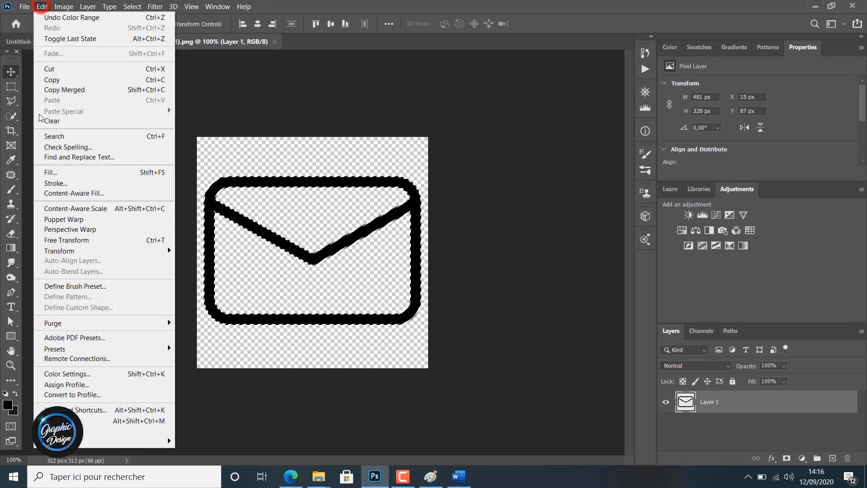
{"action": "left_click", "coordinate": [63, 172]}
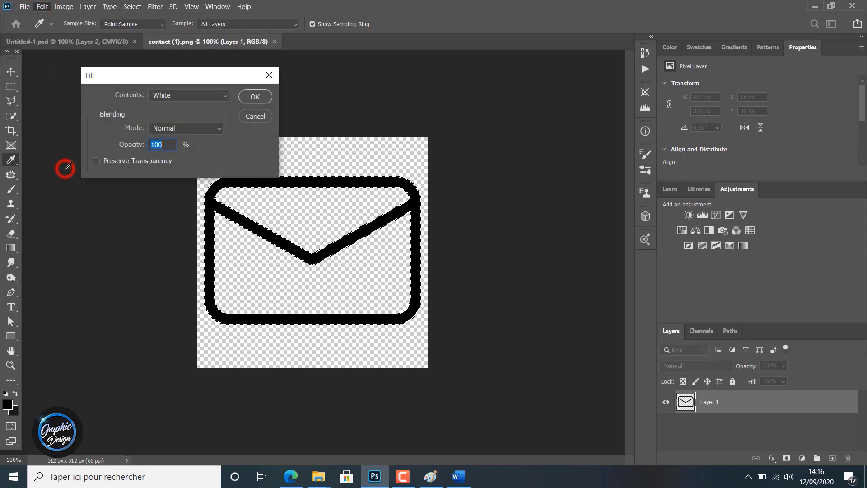
{"action": "left_click", "coordinate": [239, 101]}
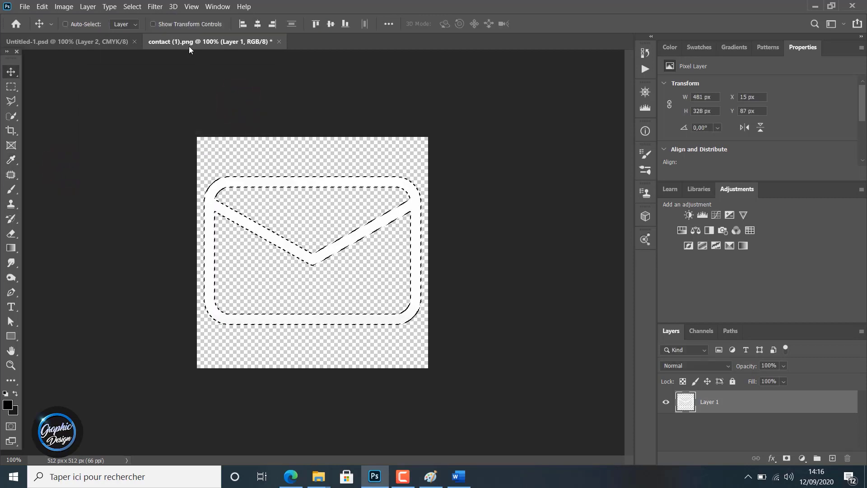
{"action": "left_click", "coordinate": [132, 7]}
{"action": "left_click", "coordinate": [140, 28]}
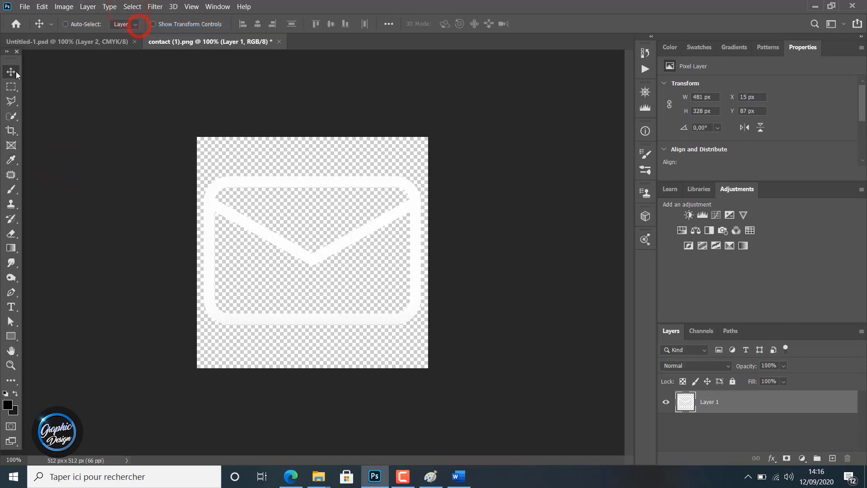
- Copy the white envelope icon into Untitled-1.psd and convert its layer to a smart object
{"action": "left_click_drag", "start_coordinate": [283, 242], "coordinate": [349, 291]}
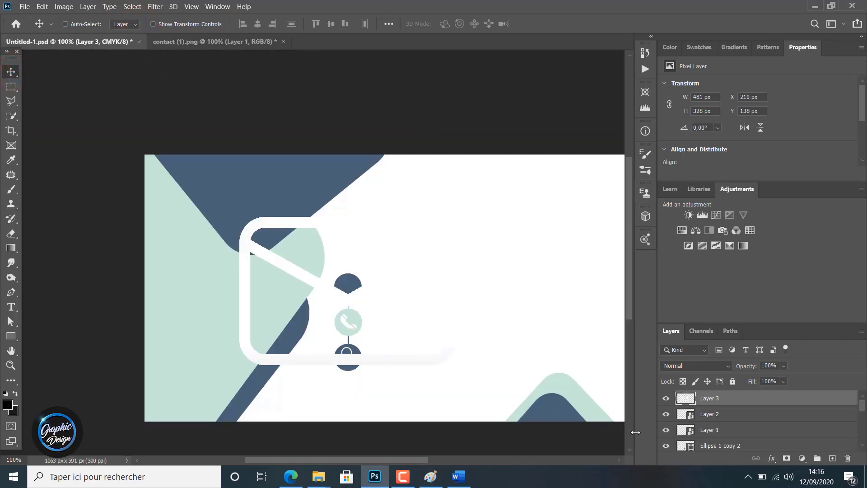
{"action": "right_click", "coordinate": [703, 402]}
{"action": "left_click", "coordinate": [744, 151]}
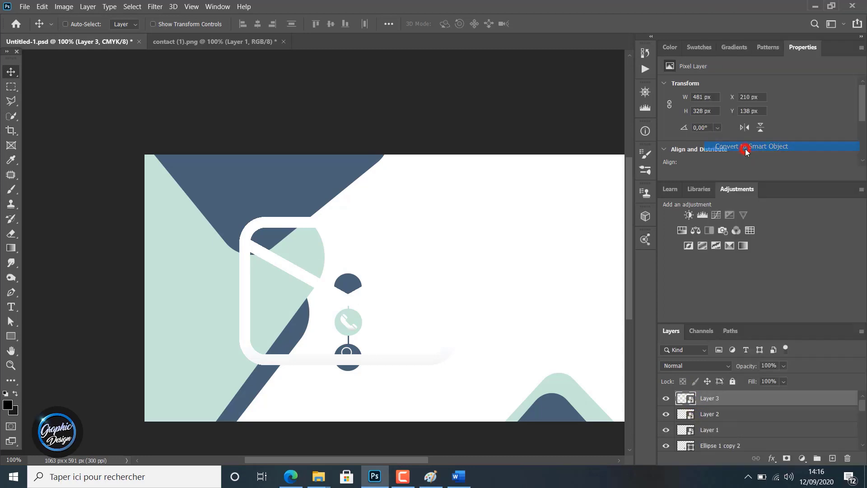
- Scale the envelope icon to about 42 × 29 px and centre it on the upper blue circle
{"action": "key", "text": "ctrl+t"}
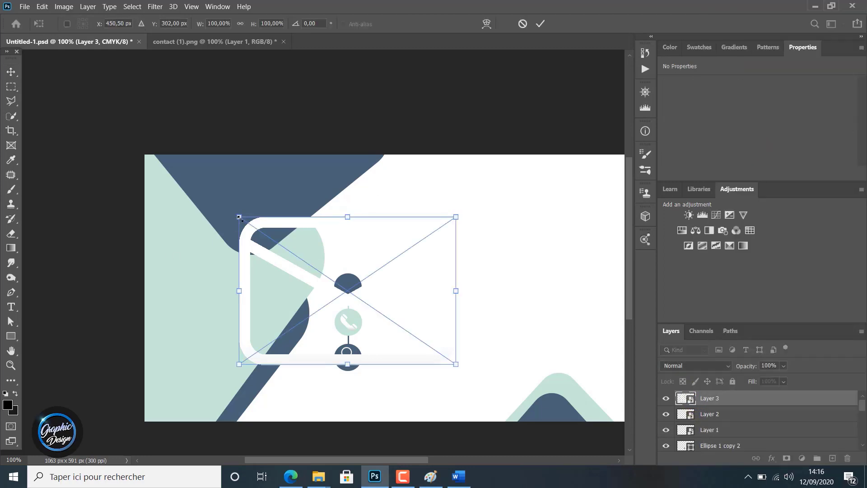
{"action": "left_click_drag", "start_coordinate": [239, 217], "coordinate": [347, 291]}
{"action": "key", "text": "ctrl+z"}
{"action": "left_click", "coordinate": [541, 24]}
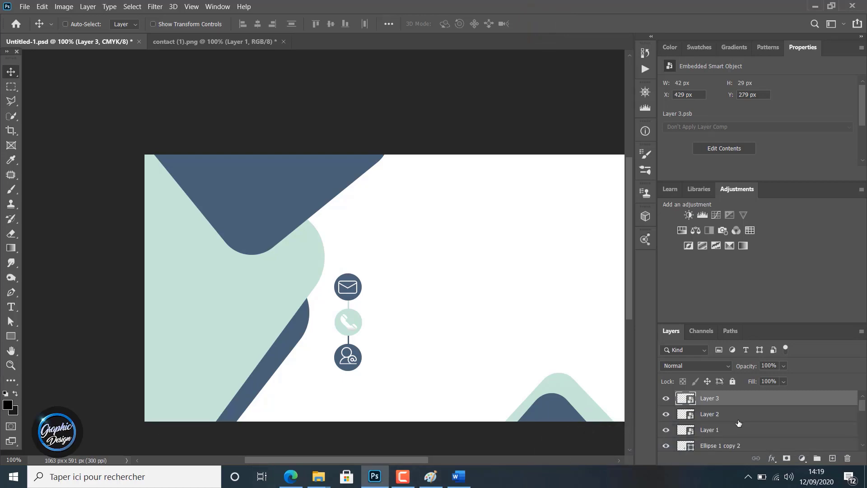
- Check which rounded rectangle layers form the blue and mint shapes at the card's lower edge by toggling layer visibility
{"action": "scroll", "coordinate": [739, 423], "scroll_direction": "down", "scroll_amount": 5}
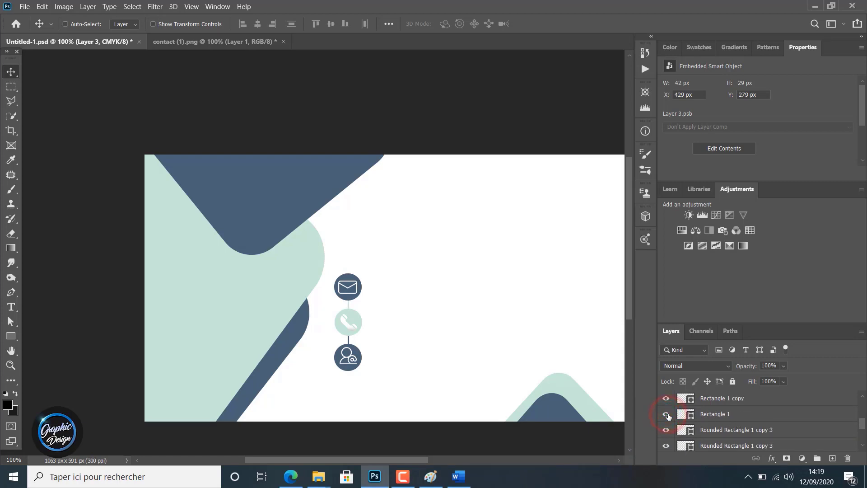
{"action": "scroll", "coordinate": [673, 424], "scroll_direction": "down", "scroll_amount": 2}
{"action": "left_click", "coordinate": [663, 432]}
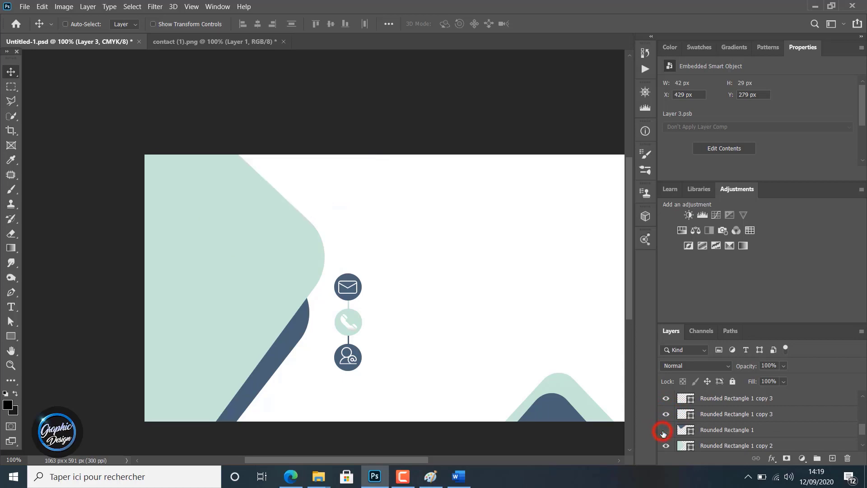
{"action": "left_click", "coordinate": [663, 433]}
{"action": "left_click", "coordinate": [667, 414]}
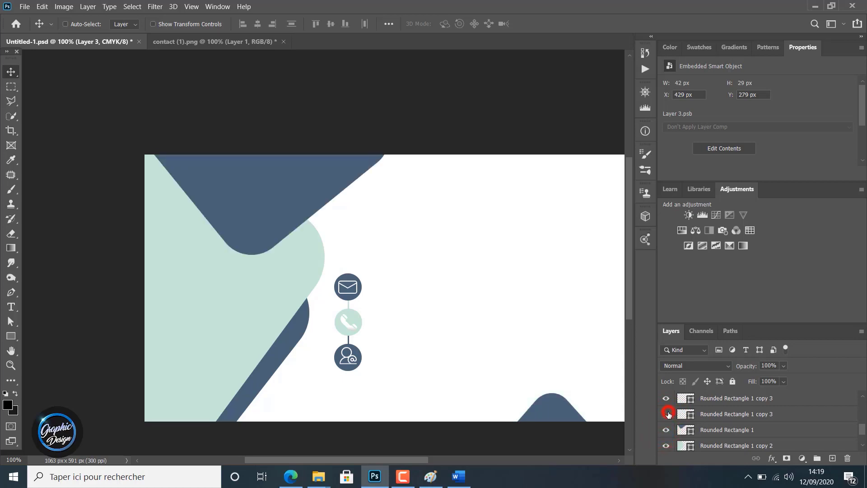
{"action": "left_click", "coordinate": [666, 414]}
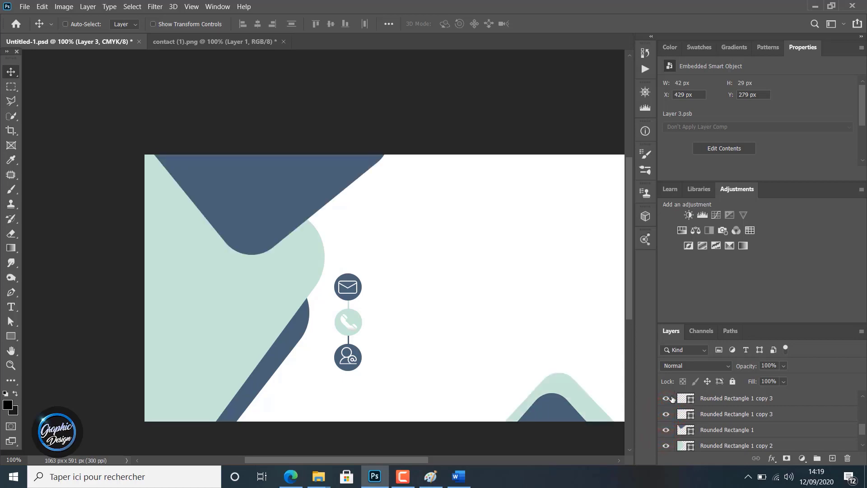
{"action": "left_click", "coordinate": [666, 398]}
{"action": "left_click", "coordinate": [666, 398]}
- Rotate the two Rounded Rectangle 1 copy 3 shapes to 86.88°, scale them to 102.52%, and place them at the card's lower right edge
{"action": "left_click", "coordinate": [695, 399], "text": "ctrl"}
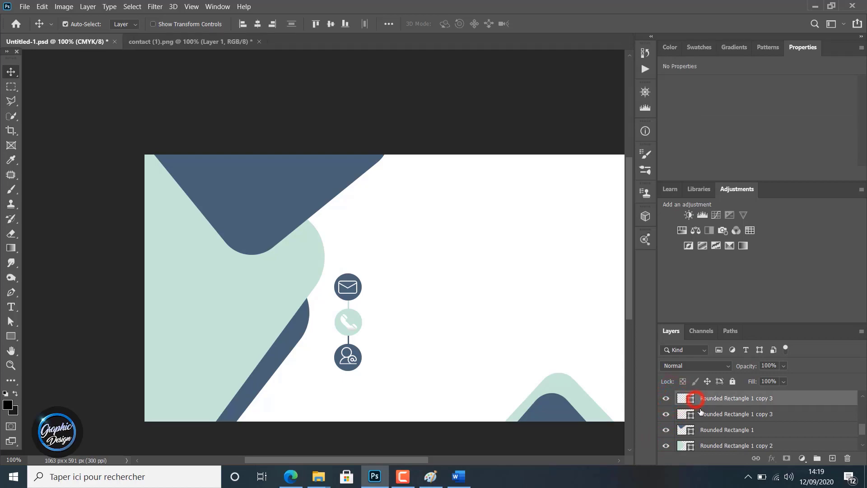
{"action": "left_click", "coordinate": [701, 412], "text": "ctrl"}
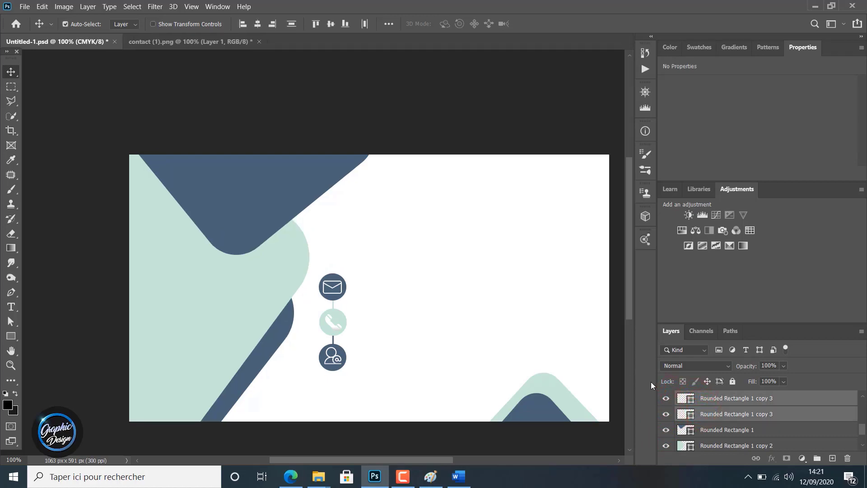
{"action": "key", "text": "ctrl+t"}
{"action": "left_click_drag", "start_coordinate": [520, 378], "coordinate": [509, 264]}
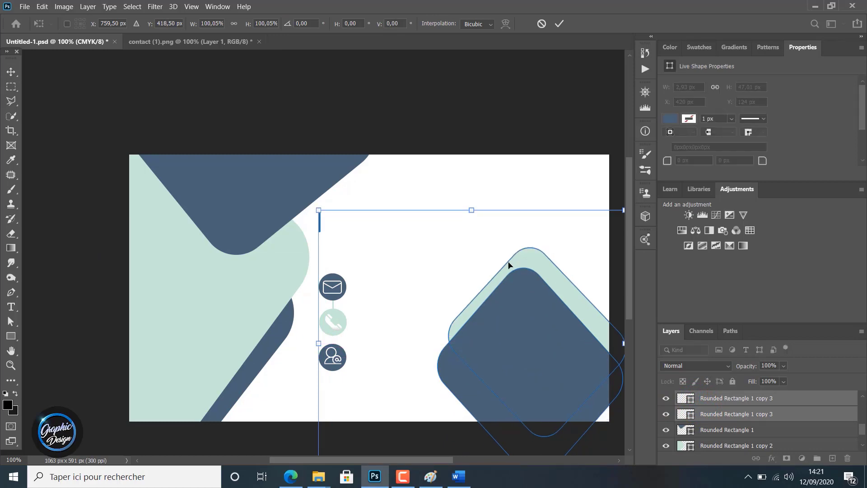
{"action": "left_click_drag", "start_coordinate": [285, 177], "coordinate": [558, 261]}
{"action": "mouse_move", "coordinate": [547, 241]}
{"action": "left_mouse_down"}
{"action": "mouse_move", "coordinate": [544, 229]}
{"action": "mouse_move", "coordinate": [544, 236]}
{"action": "left_mouse_up"}
{"action": "left_click_drag", "start_coordinate": [484, 347], "coordinate": [548, 422]}
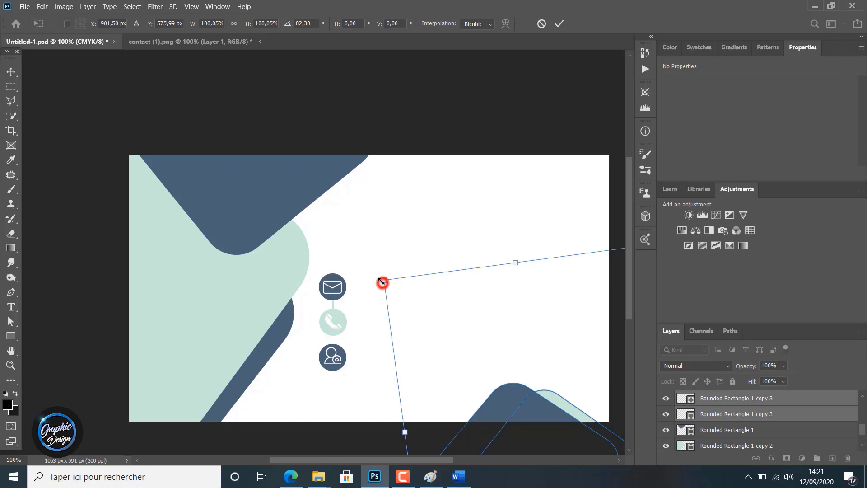
{"action": "left_click_drag", "start_coordinate": [382, 282], "coordinate": [376, 274]}
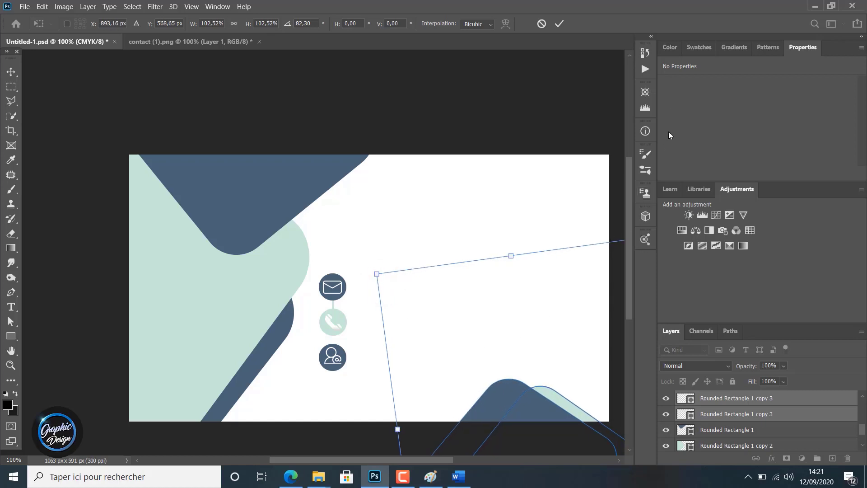
{"action": "left_click_drag", "start_coordinate": [367, 258], "coordinate": [381, 250]}
{"action": "left_click", "coordinate": [559, 24]}
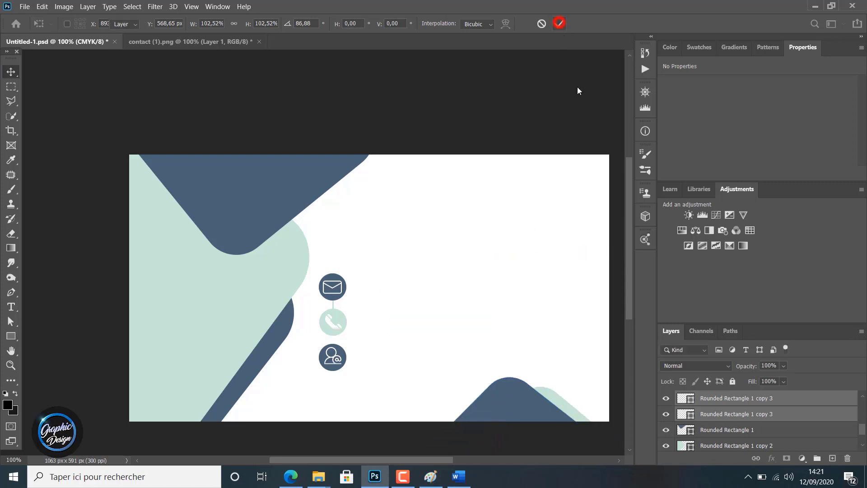
- Nudge the rotated blue and mint shapes about 14 px to the right
{"action": "key", "text": "Right"}
{"action": "key", "text": "Right"}
{"action": "key", "text": "Right"}
{"action": "key", "text": "Right"}
{"action": "key", "text": "Right"}
{"action": "key", "text": "Right"}
{"action": "key", "text": "Right"}
{"action": "key", "text": "Right"}
{"action": "key", "text": "Right"}
{"action": "key", "text": "Right"}
{"action": "key", "text": "Right"}
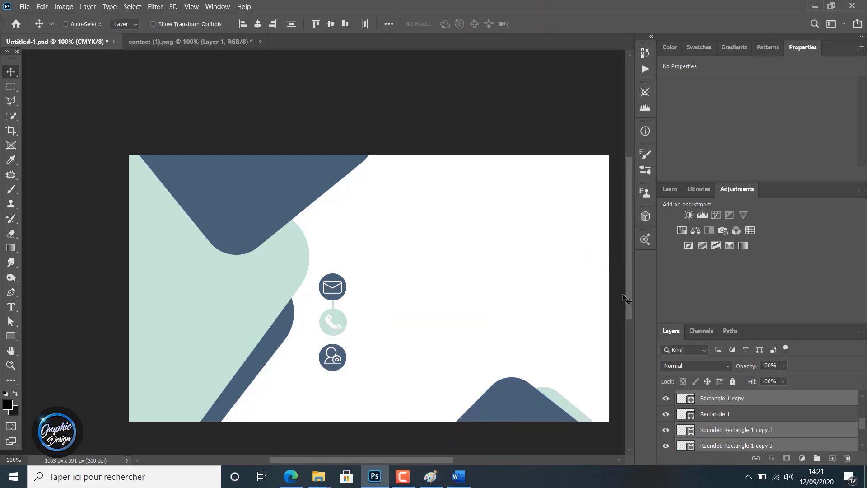
{"action": "key", "text": "Right"}
{"action": "key", "text": "Right"}
{"action": "key", "text": "Right"}
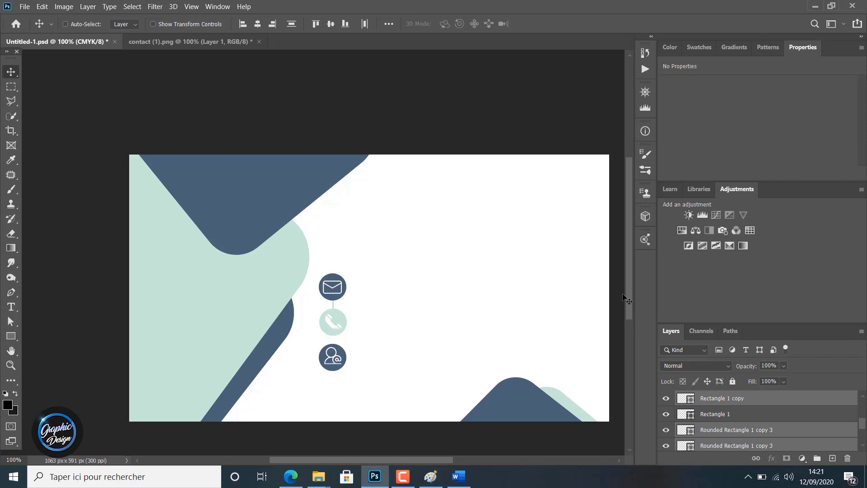
- Open pexels-uncoated-50632.jpg and convert its locked Background into the regular layer Layer 0
{"action": "left_click", "coordinate": [23, 7]}
{"action": "left_click", "coordinate": [33, 28]}
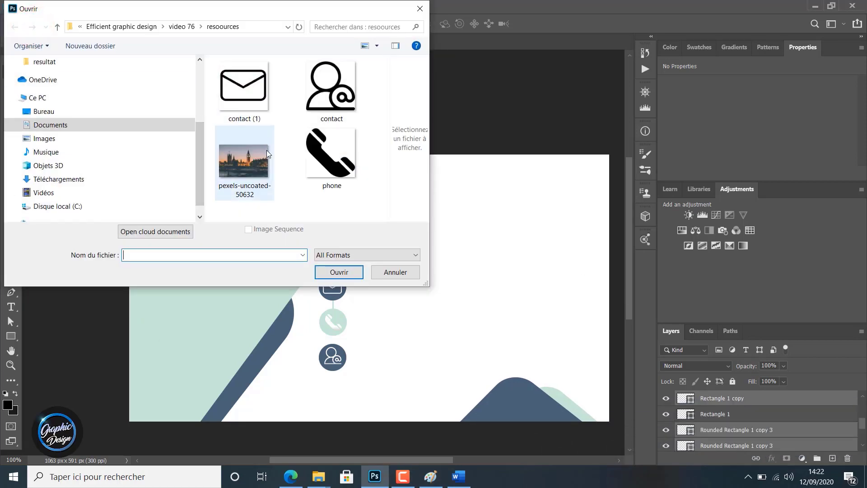
{"action": "double_click", "coordinate": [251, 161]}
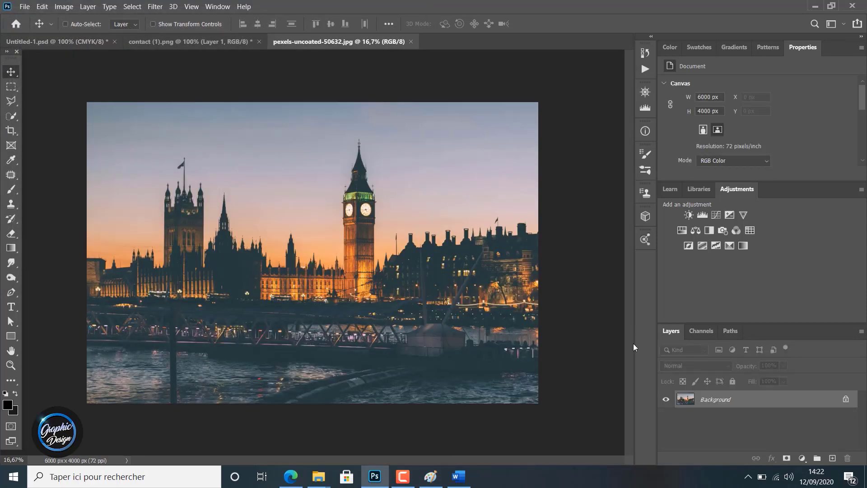
{"action": "double_click", "coordinate": [718, 402]}
{"action": "left_click", "coordinate": [524, 140]}
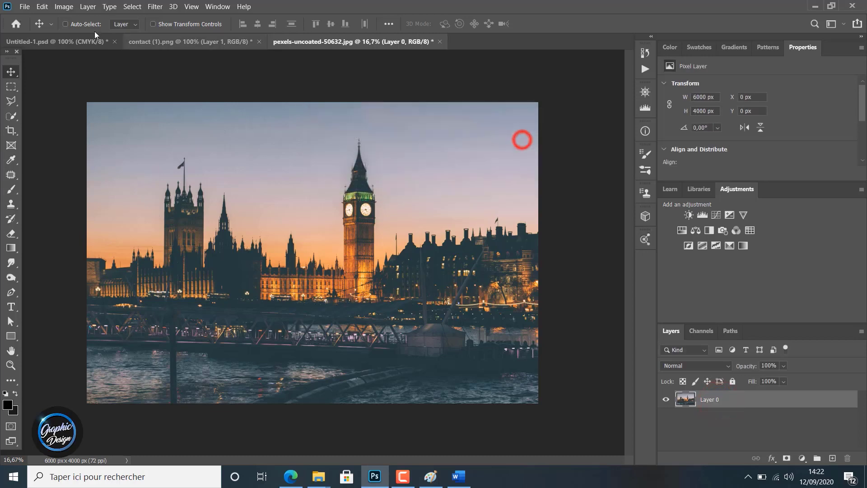
- Copy the Big Ben photo into Untitled-1.psd above the Rectangle 1 copy layer and hide the photo's layer
{"action": "left_click", "coordinate": [11, 72]}
{"action": "left_click_drag", "start_coordinate": [269, 231], "coordinate": [189, 234]}
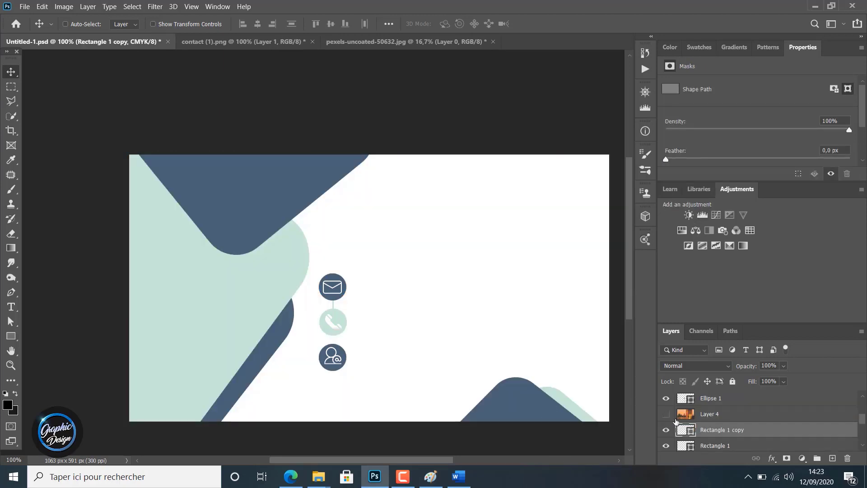
{"action": "left_click", "coordinate": [667, 414]}
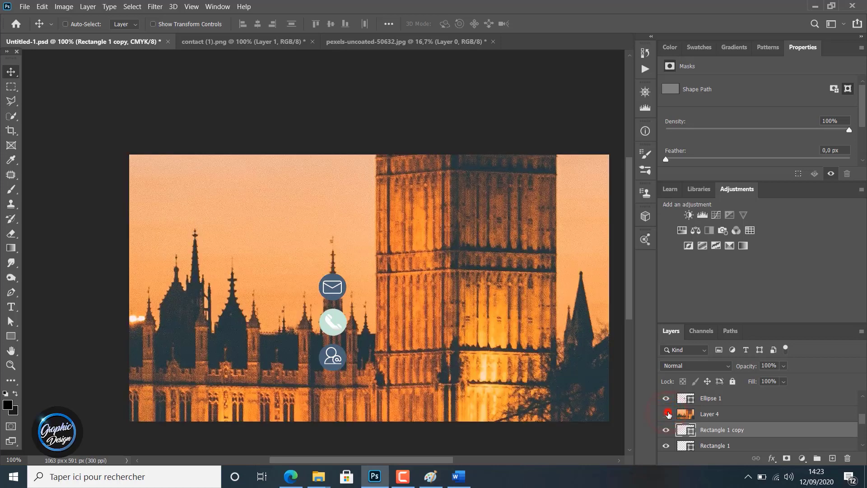
{"action": "left_click", "coordinate": [667, 414]}
- Duplicate the Rectangle 1 connector and place the copy between the phone and contact circles at X 448.52 px, Y 378.85 px
{"action": "left_click", "coordinate": [710, 446]}
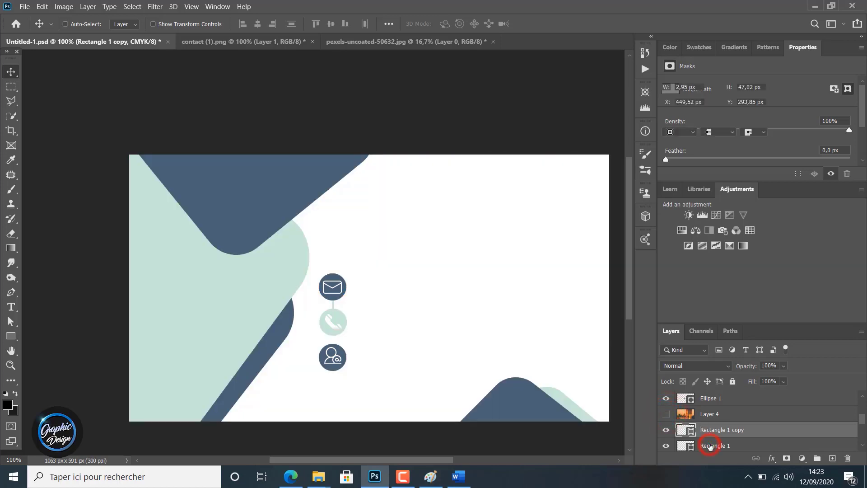
{"action": "key", "text": "ctrl"}
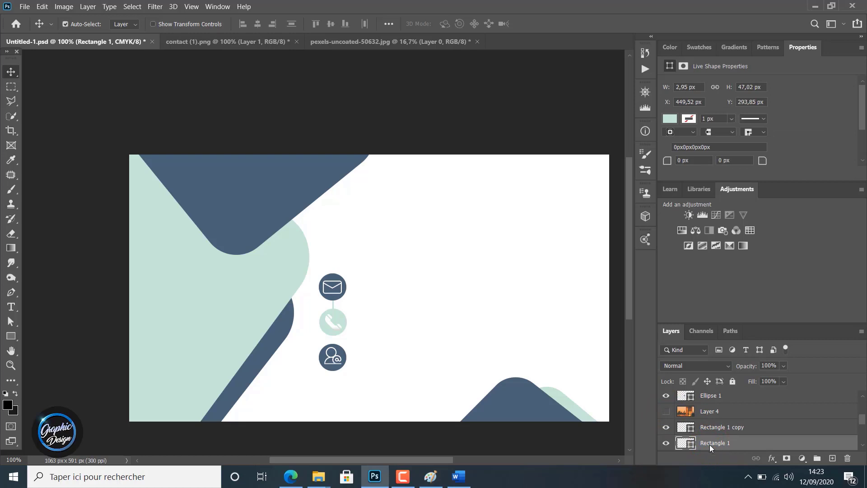
{"action": "key", "text": "ctrl+j"}
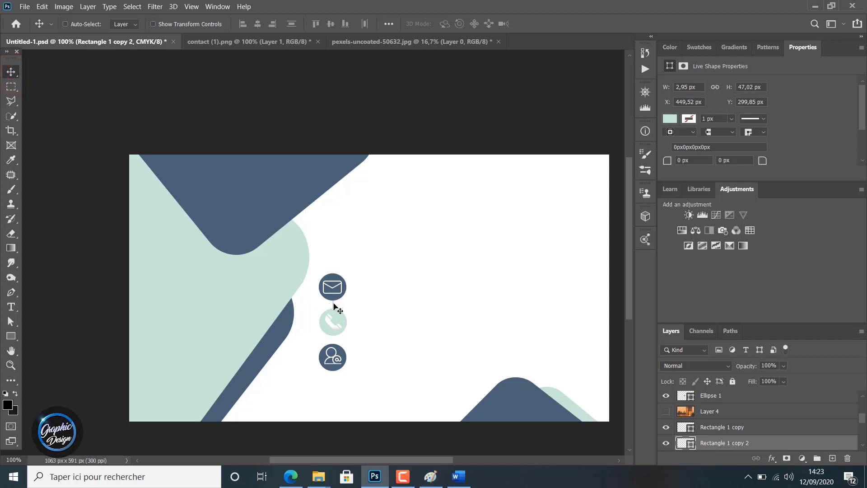
{"action": "left_click_drag", "start_coordinate": [335, 307], "coordinate": [335, 344]}
{"action": "key", "text": "Left"}
- Recolour the Rectangle 1 copy 2 connector to dark blue #4a6176, sampled from the large blue shape
{"action": "double_click", "coordinate": [687, 444]}
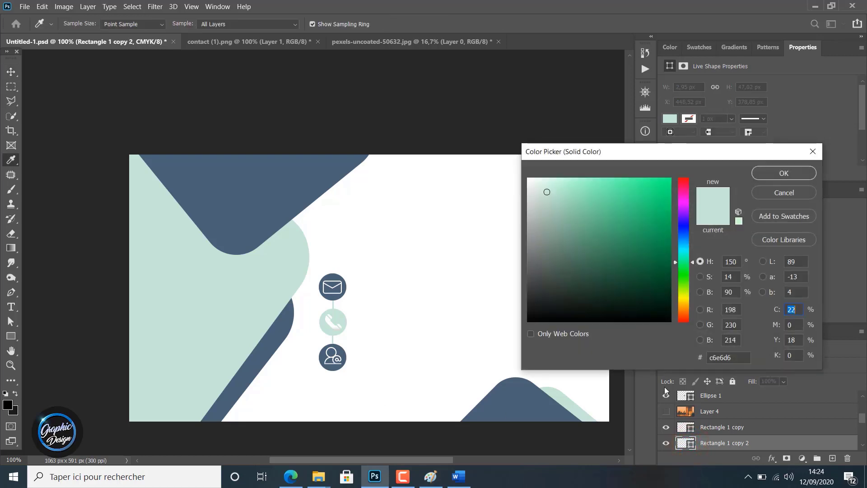
{"action": "left_click", "coordinate": [293, 182]}
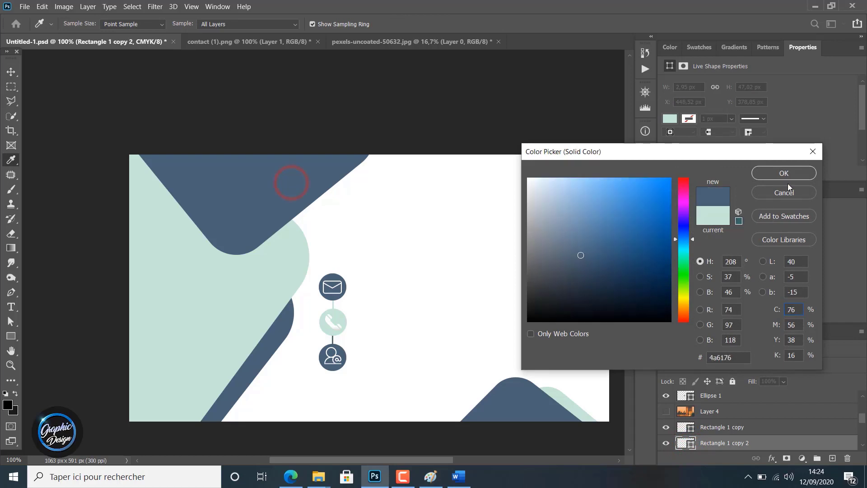
{"action": "left_click", "coordinate": [774, 173]}
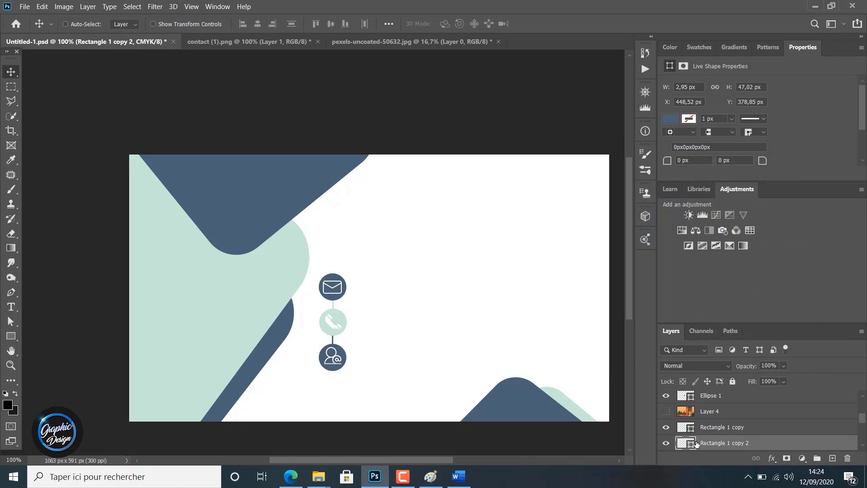
- Toggle the visibility of Rectangle 1 and the rounded rectangle layers to identify which layer holds the large mint shape
{"action": "scroll", "coordinate": [696, 444], "scroll_direction": "down", "scroll_amount": 1}
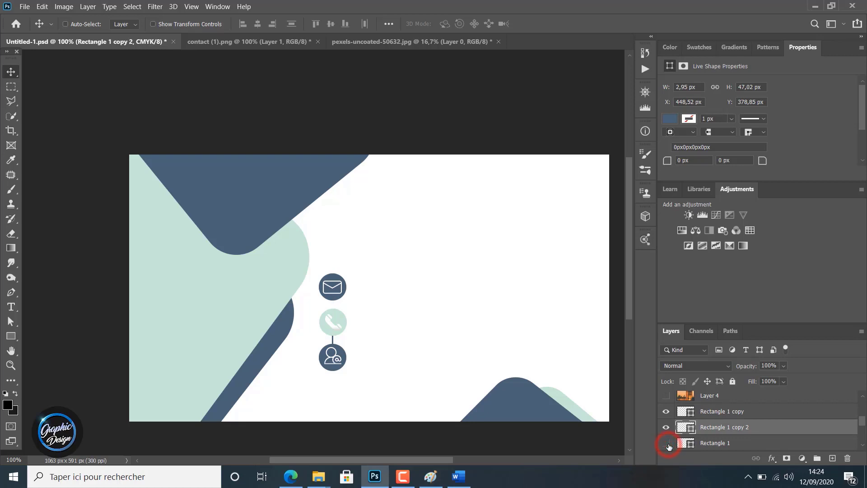
{"action": "left_click", "coordinate": [668, 444]}
{"action": "scroll", "coordinate": [687, 444], "scroll_direction": "down", "scroll_amount": 2}
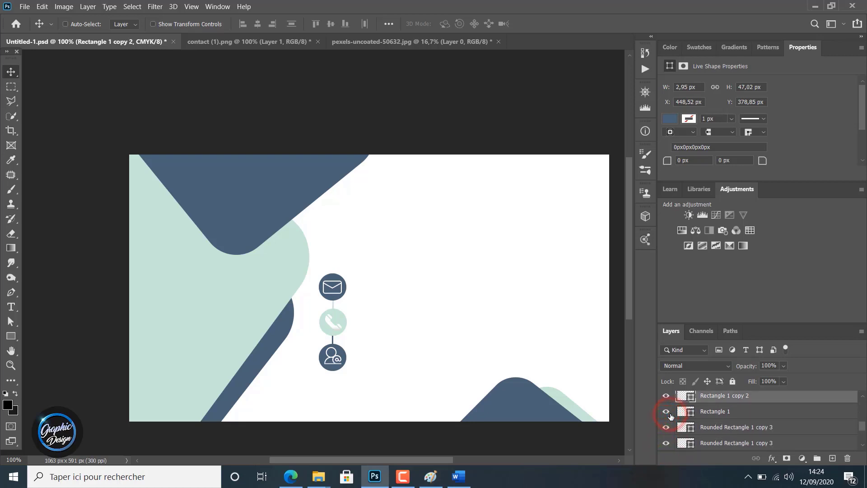
{"action": "left_click", "coordinate": [667, 428]}
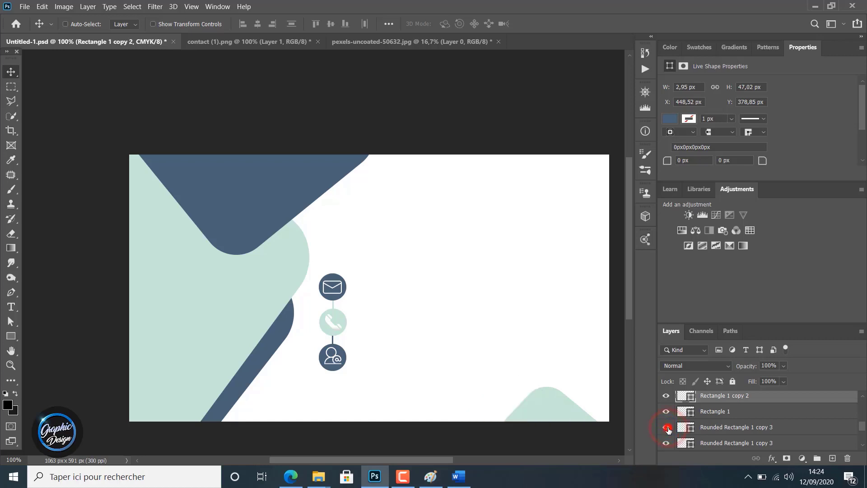
{"action": "left_click", "coordinate": [667, 427]}
{"action": "scroll", "coordinate": [668, 427], "scroll_direction": "down", "scroll_amount": 3}
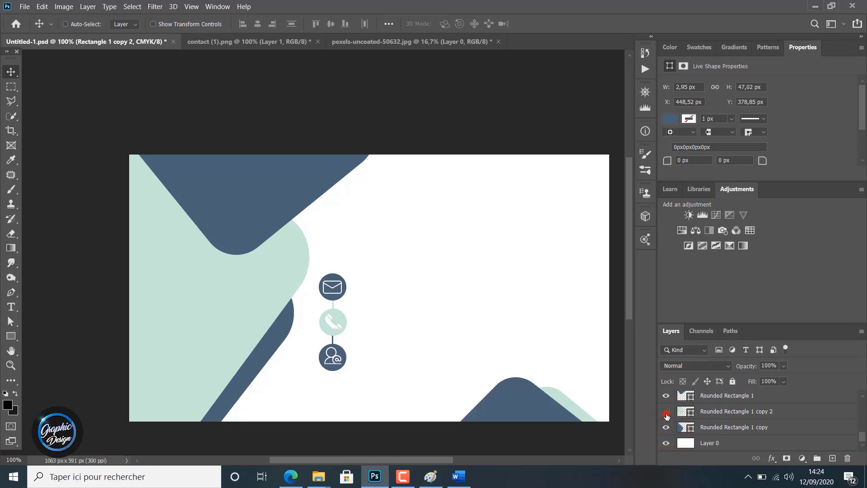
{"action": "left_click", "coordinate": [667, 415]}
{"action": "left_click", "coordinate": [667, 413]}
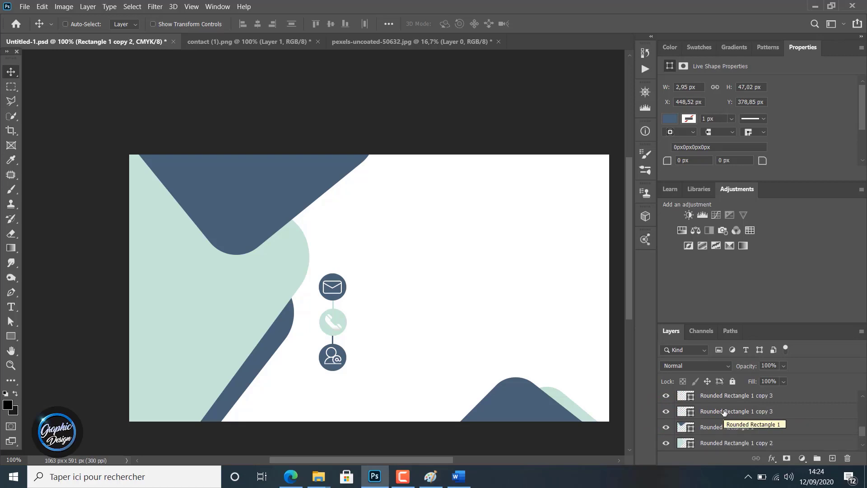
- Move Layer 4 directly above Rounded Rectangle 1 copy 2, show it, and clip the photo to that mint shape
{"action": "scroll", "coordinate": [723, 411], "scroll_direction": "up", "scroll_amount": 4}
{"action": "mouse_move", "coordinate": [720, 397]}
{"action": "left_mouse_down"}
{"action": "mouse_move", "coordinate": [738, 454]}
{"action": "mouse_move", "coordinate": [733, 403]}
{"action": "left_mouse_up"}
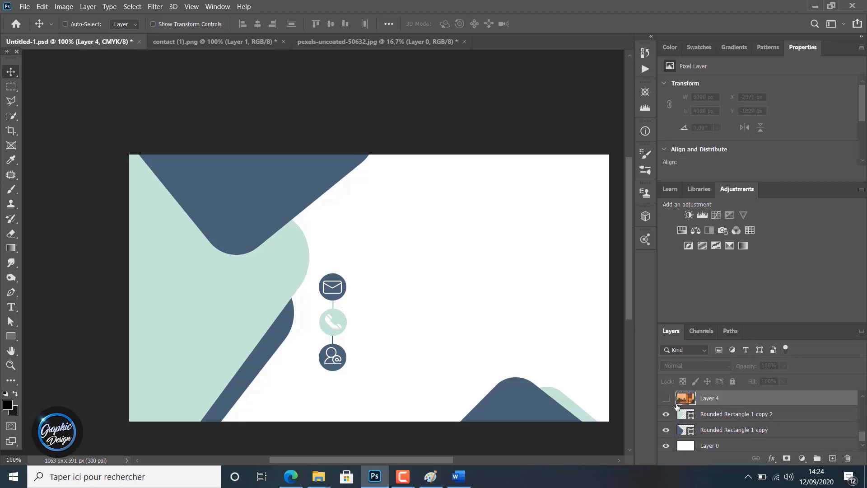
{"action": "left_click", "coordinate": [666, 398]}
{"action": "right_click", "coordinate": [700, 397]}
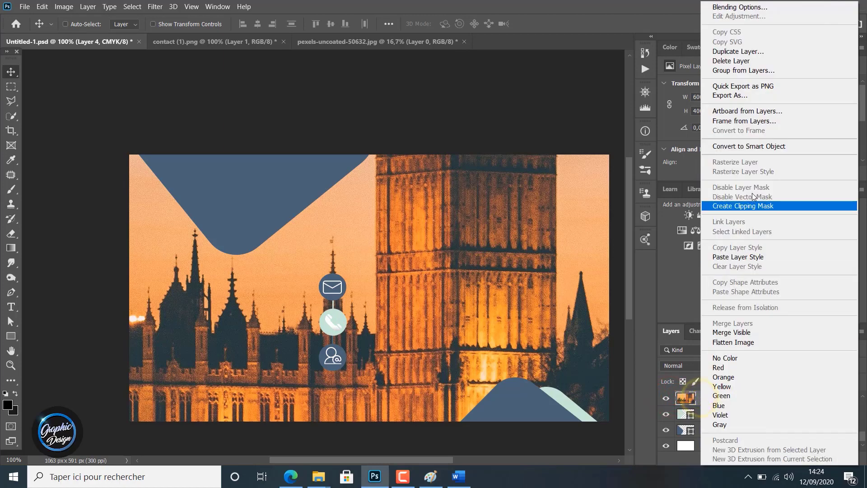
{"action": "left_click", "coordinate": [754, 207]}
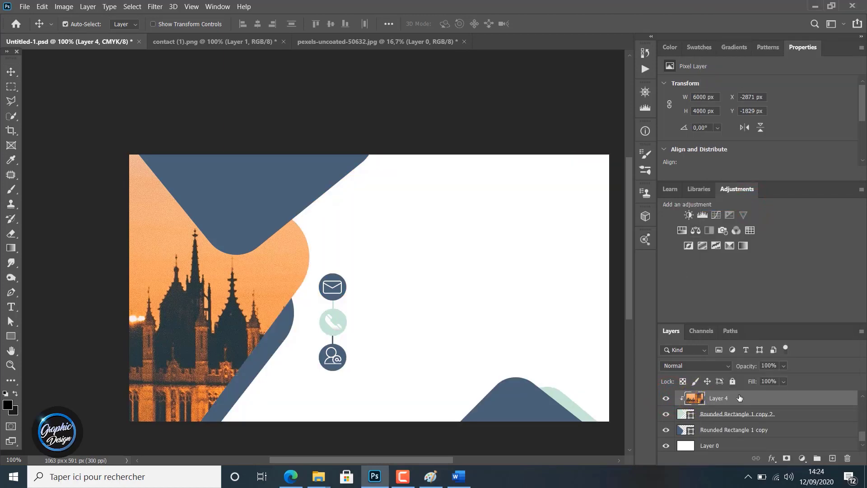
- Move the clipped photo about 630 px to the right and 766 px down
{"action": "key", "text": "ctrl+t"}
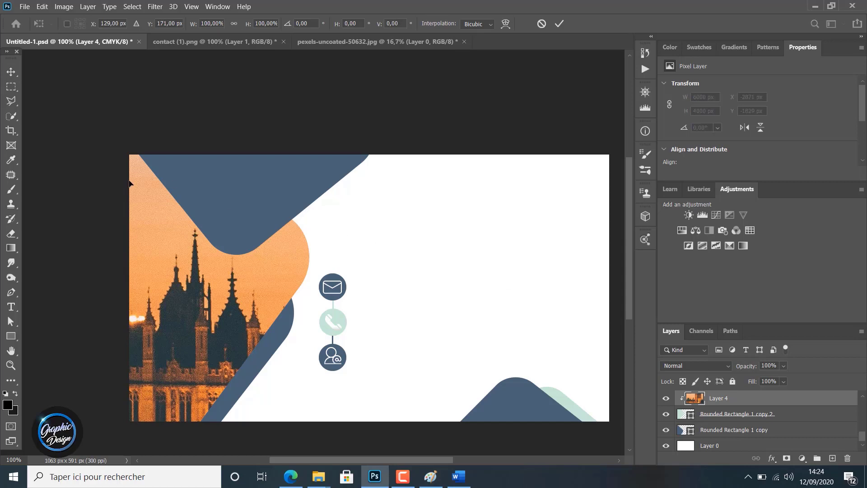
{"action": "left_click_drag", "start_coordinate": [132, 174], "coordinate": [238, 256]}
{"action": "left_click_drag", "start_coordinate": [56, 109], "coordinate": [141, 231]}
{"action": "left_click_drag", "start_coordinate": [88, 127], "coordinate": [173, 254]}
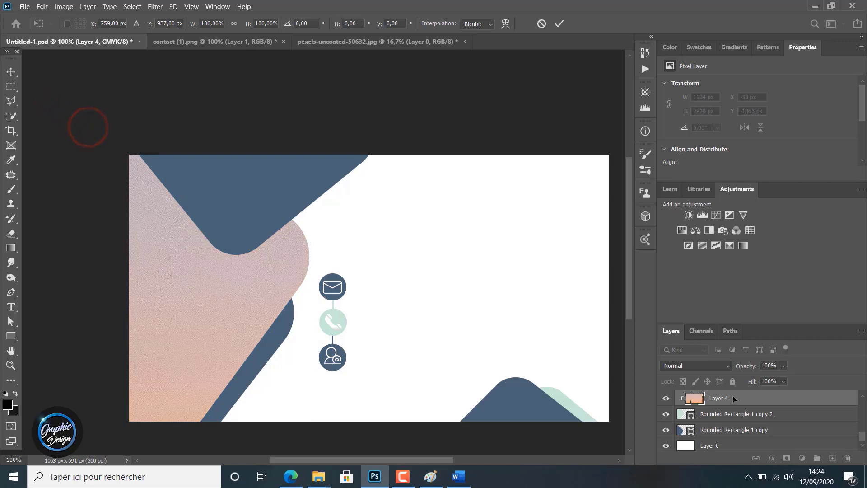
{"action": "left_click", "coordinate": [725, 398]}
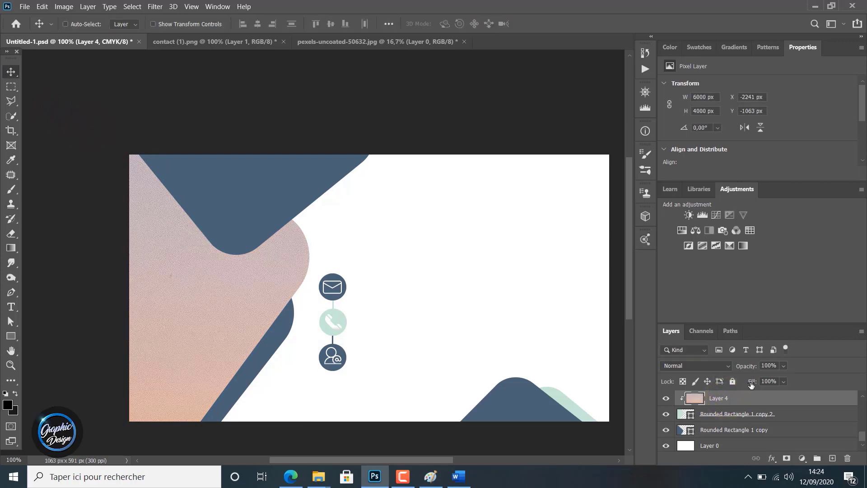
- Convert Layer 4 to a Smart Object and move the photo farther right and down to bring its upper-left corner into view
{"action": "right_click", "coordinate": [731, 400]}
{"action": "left_click", "coordinate": [639, 144]}
{"action": "key", "text": "ctrl+t"}
{"action": "left_click_drag", "start_coordinate": [75, 128], "coordinate": [276, 270]}
{"action": "left_click_drag", "start_coordinate": [83, 151], "coordinate": [336, 245]}
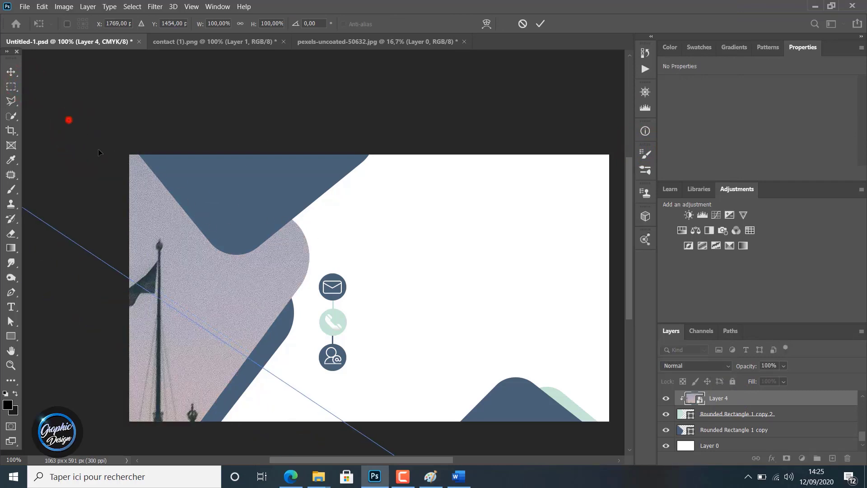
{"action": "left_click_drag", "start_coordinate": [99, 152], "coordinate": [257, 274]}
{"action": "left_click_drag", "start_coordinate": [81, 133], "coordinate": [167, 150]}
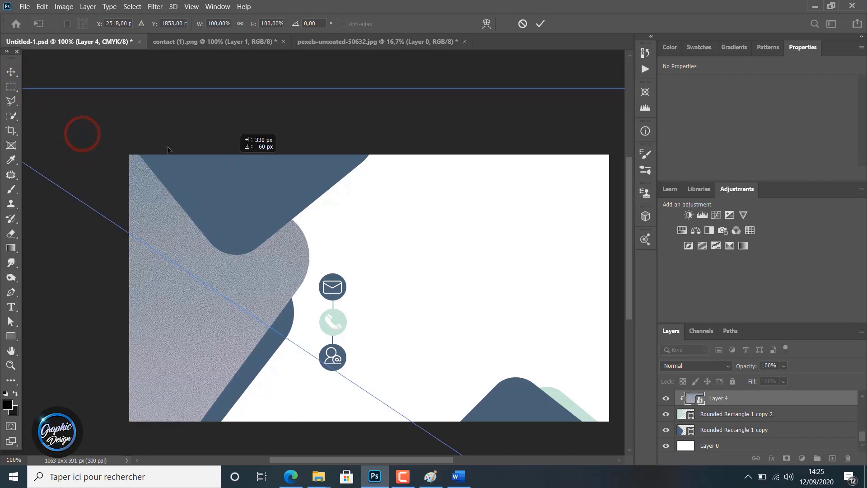
{"action": "left_click_drag", "start_coordinate": [73, 114], "coordinate": [158, 103]}
{"action": "left_click_drag", "start_coordinate": [77, 95], "coordinate": [172, 96]}
{"action": "left_click_drag", "start_coordinate": [113, 98], "coordinate": [244, 84]}
- Scale the photo to 16.42% width and 15.88% height and position it at X -536 px, Y -9 px, showing Big Ben in the shape
{"action": "left_click_drag", "start_coordinate": [150, 68], "coordinate": [556, 400]}
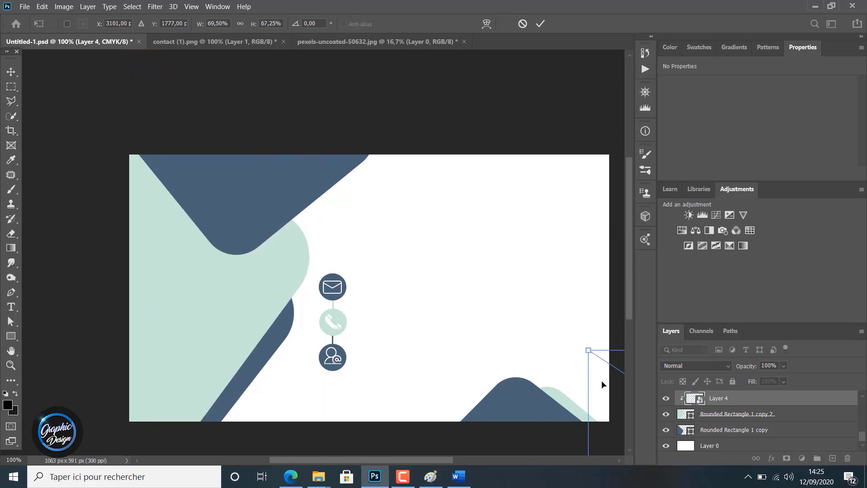
{"action": "left_click_drag", "start_coordinate": [601, 382], "coordinate": [274, 278]}
{"action": "left_click_drag", "start_coordinate": [419, 310], "coordinate": [221, 180]}
{"action": "left_click_drag", "start_coordinate": [77, 323], "coordinate": [60, 335]}
{"action": "scroll", "coordinate": [154, 319], "scroll_direction": "up", "scroll_amount": 5}
{"action": "scroll", "coordinate": [154, 317], "scroll_direction": "up", "scroll_amount": 3}
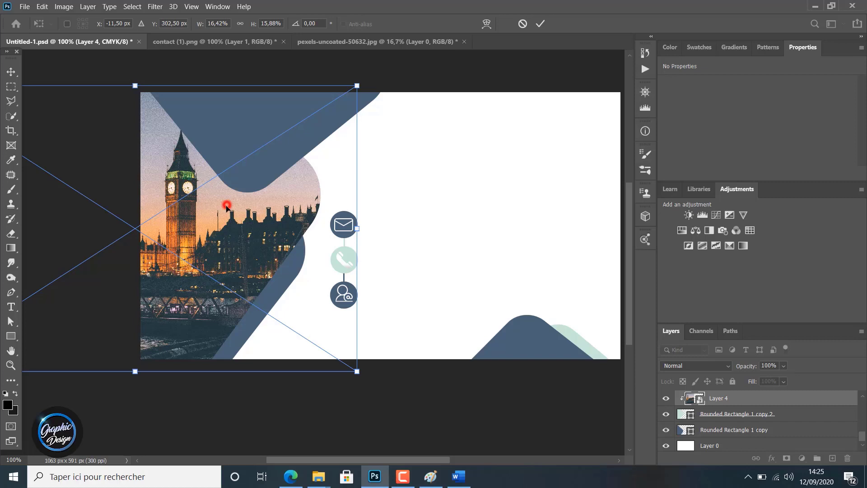
{"action": "left_click_drag", "start_coordinate": [227, 207], "coordinate": [210, 207]}
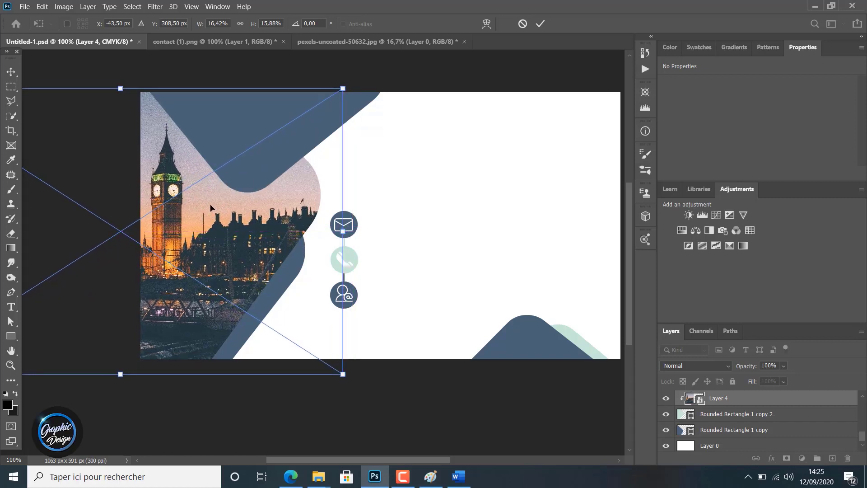
{"action": "left_click", "coordinate": [539, 24]}
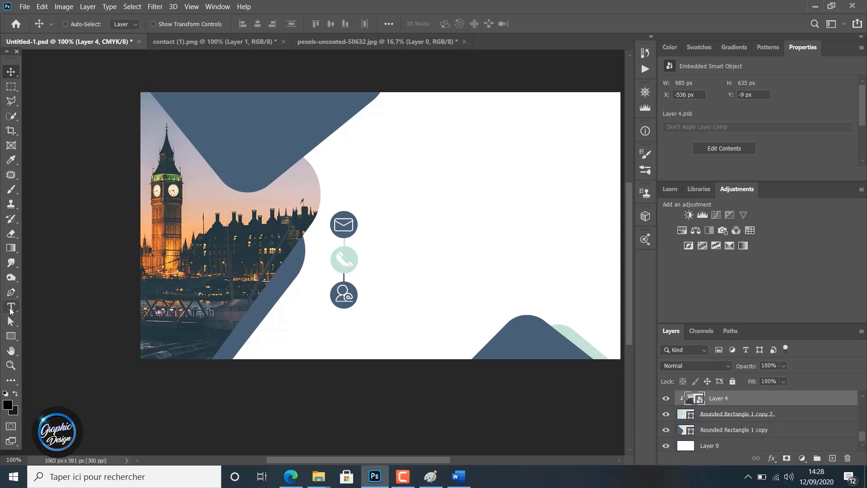
- Add a text box about 356 × 151 px above Layer 3 on the card's upper right, enter "El", and select the text
{"action": "scroll", "coordinate": [737, 426], "scroll_direction": "up", "scroll_amount": 2}
{"action": "scroll", "coordinate": [734, 425], "scroll_direction": "up", "scroll_amount": 3}
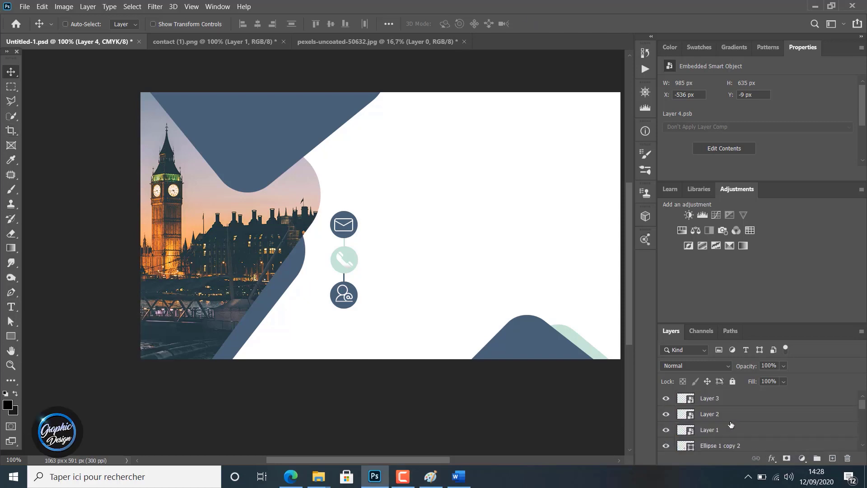
{"action": "left_click", "coordinate": [724, 401]}
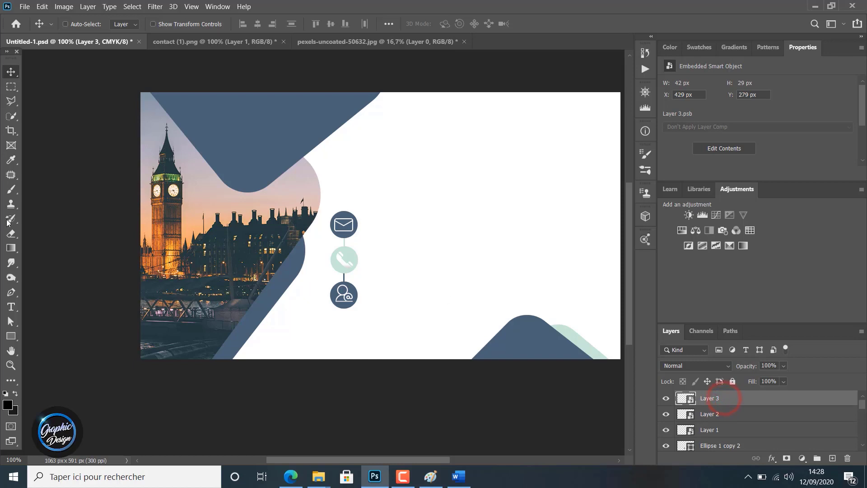
{"action": "left_click", "coordinate": [11, 306]}
{"action": "mouse_move", "coordinate": [408, 144]}
{"action": "left_mouse_down"}
{"action": "mouse_move", "coordinate": [474, 190]}
{"action": "mouse_move", "coordinate": [549, 191]}
{"action": "mouse_move", "coordinate": [569, 211]}
{"action": "left_mouse_up"}
{"action": "type", "text": "El"}
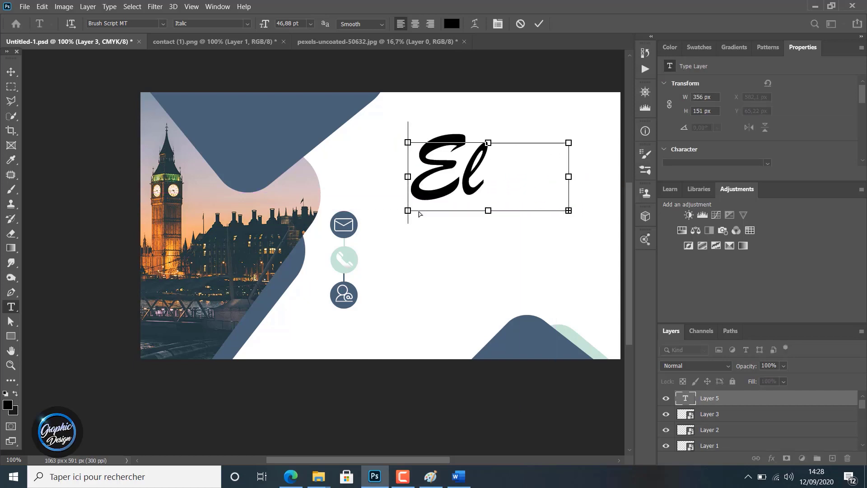
{"action": "key", "text": "ctrl+a"}
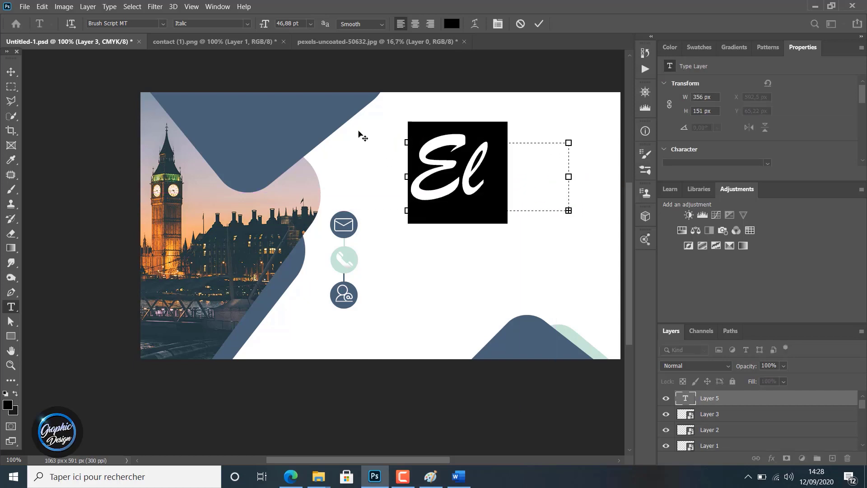
{"action": "left_click", "coordinate": [163, 24]}
{"action": "type", "text": "go"}
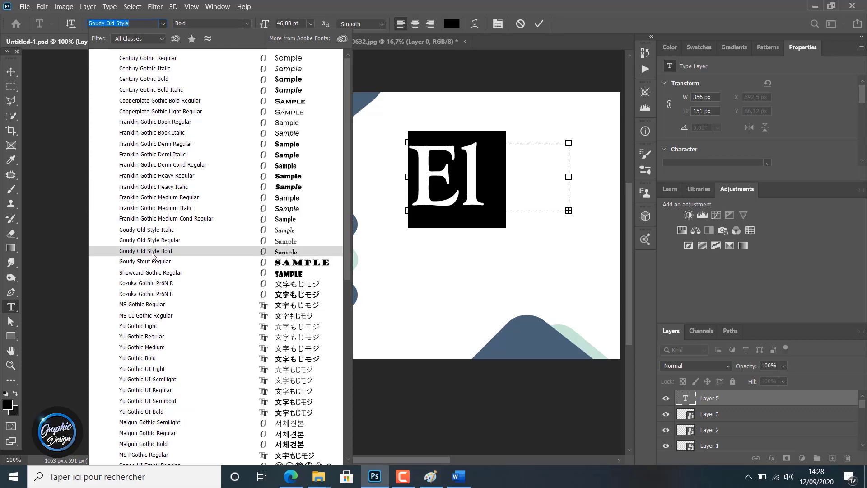
{"action": "key", "text": "Up"}
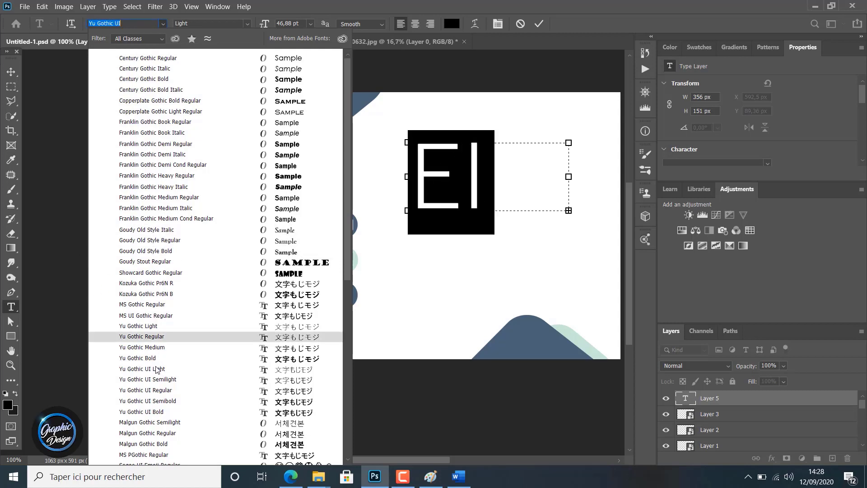
{"action": "key", "text": "Down"}
{"action": "key", "text": "Down"}
{"action": "key", "text": "Down"}
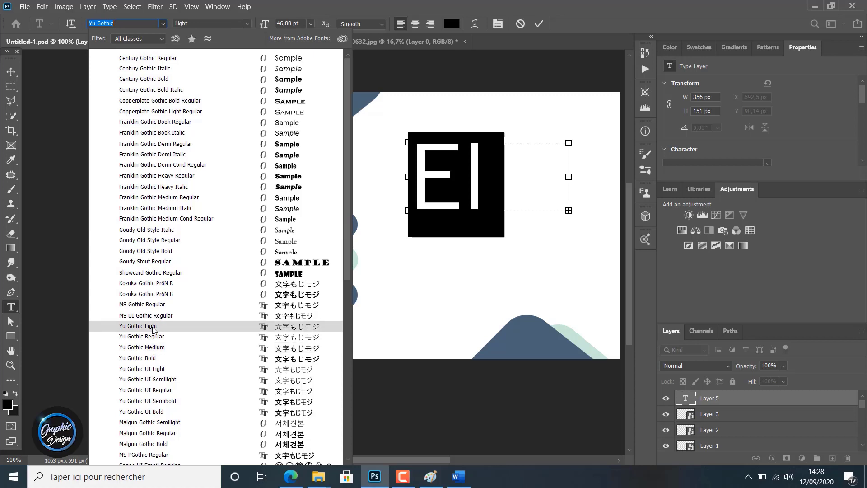
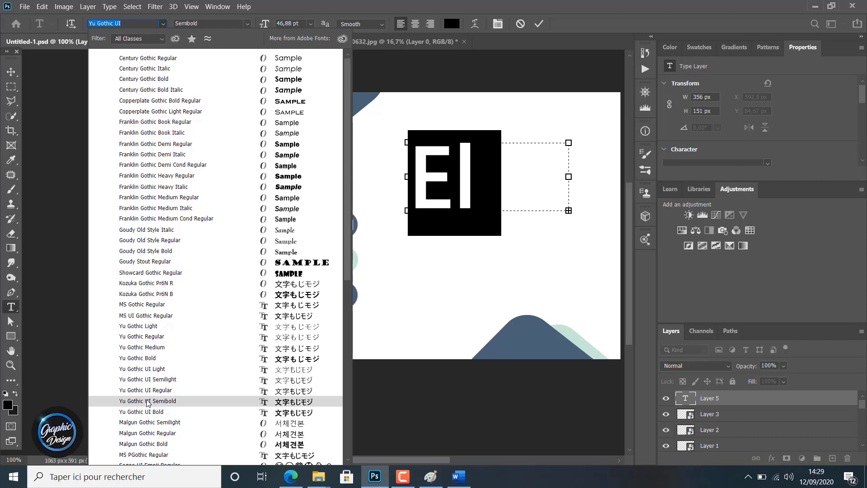
{"action": "key", "text": "Escape"}
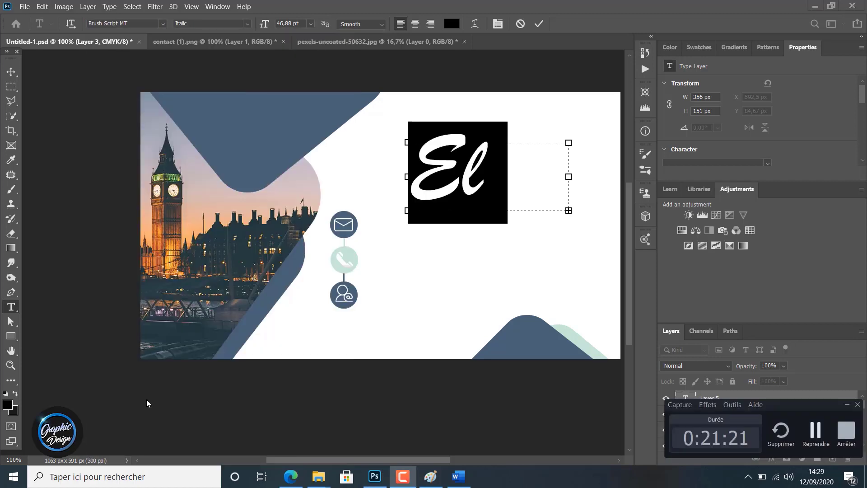
- Set the selected "El" text to the Century Gothic Bold font
{"action": "left_click", "coordinate": [163, 24]}
{"action": "type", "text": "c"}
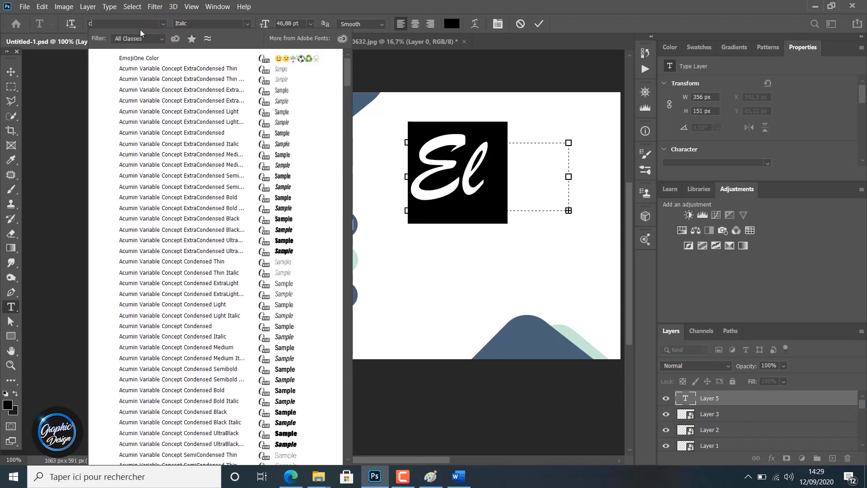
{"action": "type", "text": "entury Gothi"}
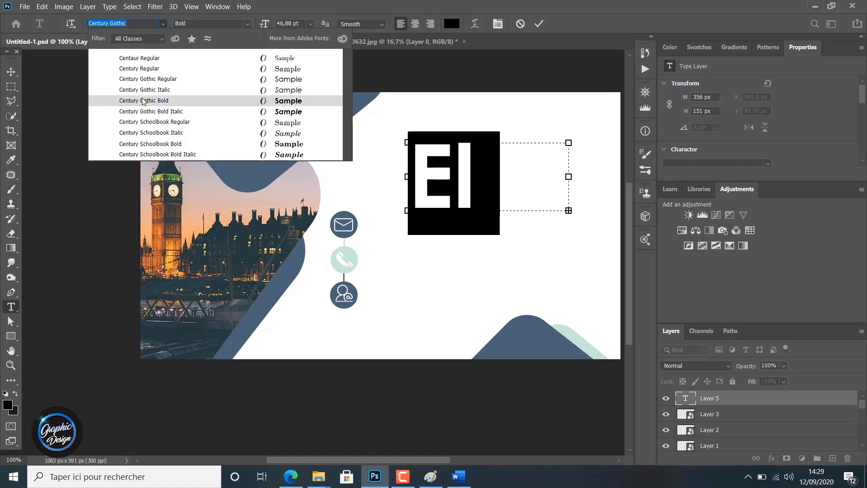
{"action": "left_click", "coordinate": [142, 101]}
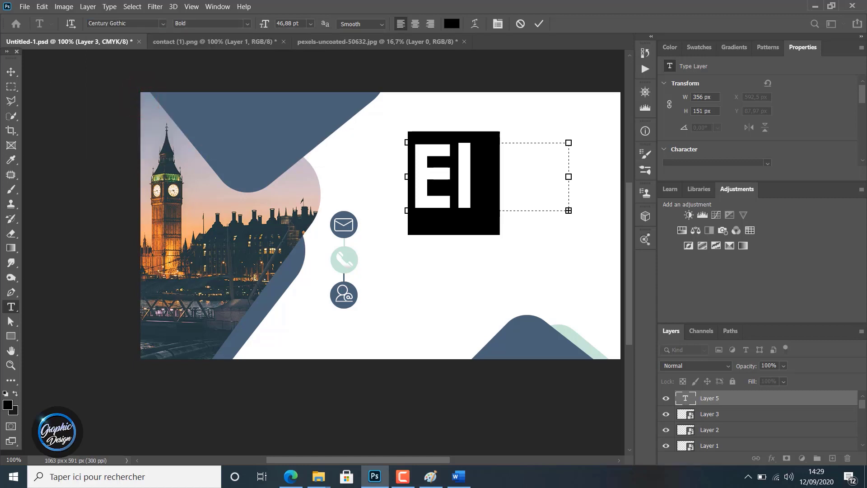
- Reduce the card text size to 7.01 pt and complete its second line as "Graphic Designer"
{"action": "mouse_move", "coordinate": [256, 24]}
{"action": "left_mouse_down"}
{"action": "mouse_move", "coordinate": [266, 26]}
{"action": "mouse_move", "coordinate": [240, 22]}
{"action": "mouse_move", "coordinate": [273, 25]}
{"action": "mouse_move", "coordinate": [265, 25]}
{"action": "left_mouse_up"}
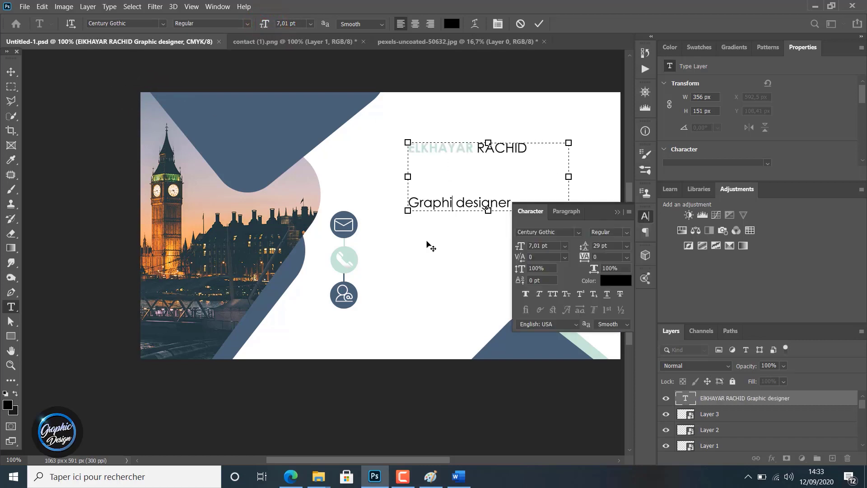
{"action": "type", "text": "c"}
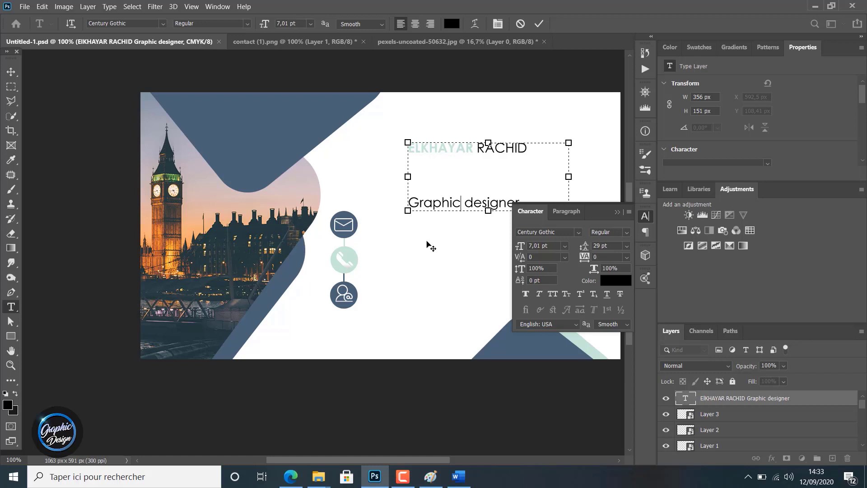
{"action": "key", "text": "Delete"}
{"action": "type", "text": "D"}
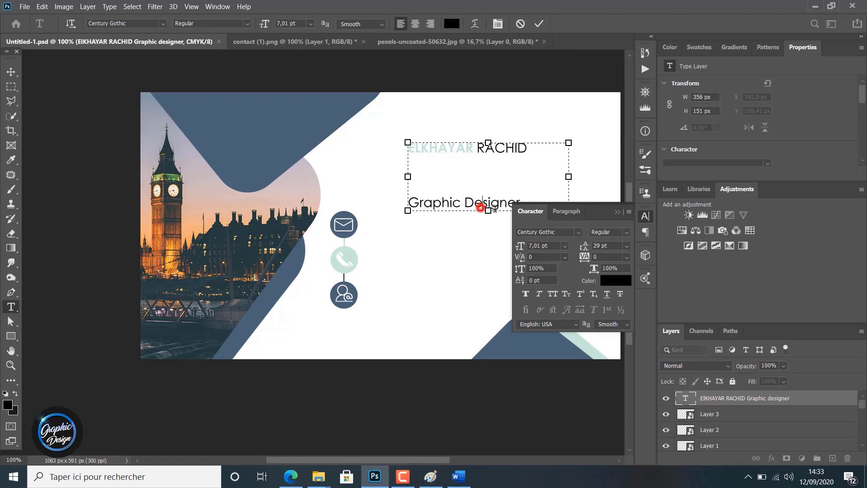
{"action": "left_click", "coordinate": [615, 208]}
{"action": "left_click", "coordinate": [617, 212]}
- Set the leading of the name and job title lines to 9 pt
{"action": "left_click_drag", "start_coordinate": [529, 200], "coordinate": [381, 191]}
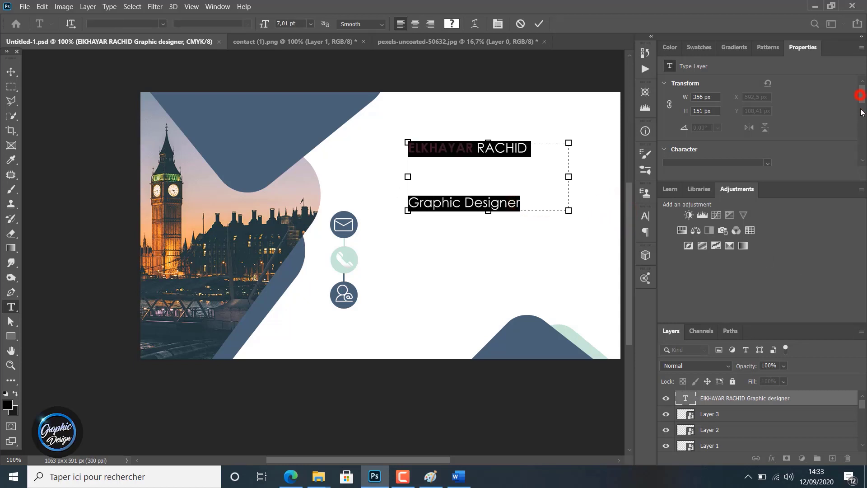
{"action": "mouse_move", "coordinate": [862, 113]}
{"action": "left_mouse_down"}
{"action": "mouse_move", "coordinate": [858, 136]}
{"action": "mouse_move", "coordinate": [851, 105]}
{"action": "left_mouse_up"}
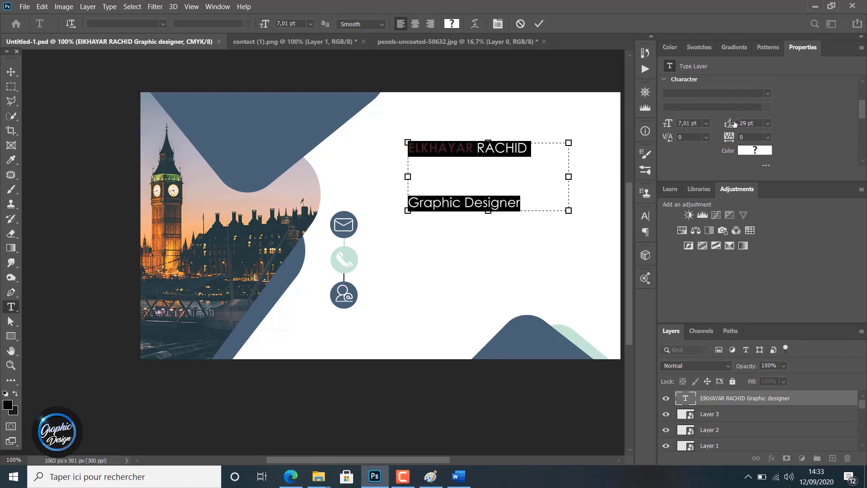
{"action": "left_click_drag", "start_coordinate": [731, 123], "coordinate": [722, 120]}
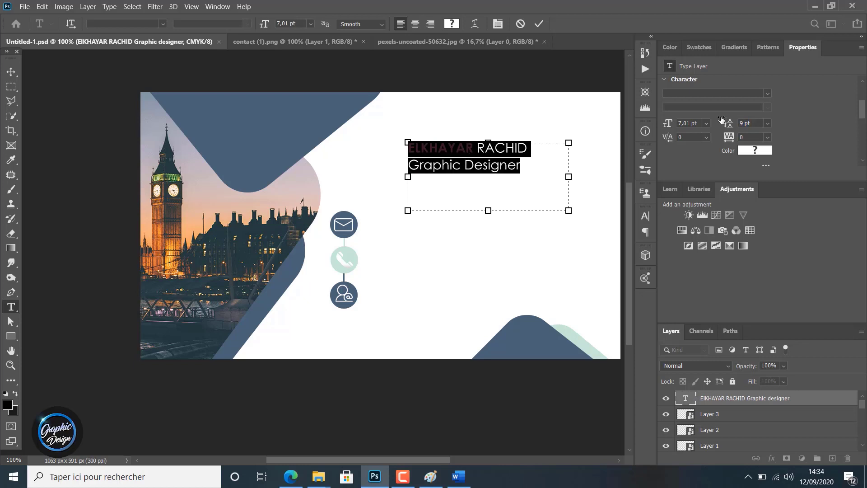
{"action": "left_click", "coordinate": [10, 72]}
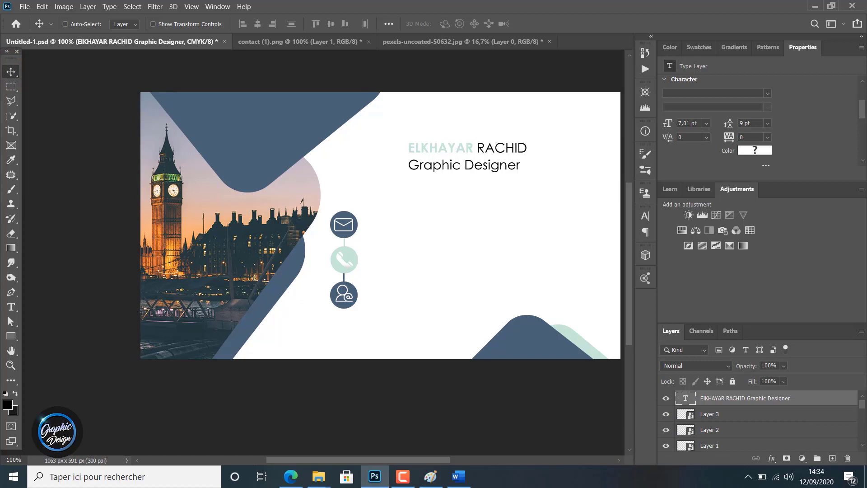
- Change the job title line to read "Graphic designer" with a lowercase d
{"action": "double_click", "coordinate": [467, 167]}
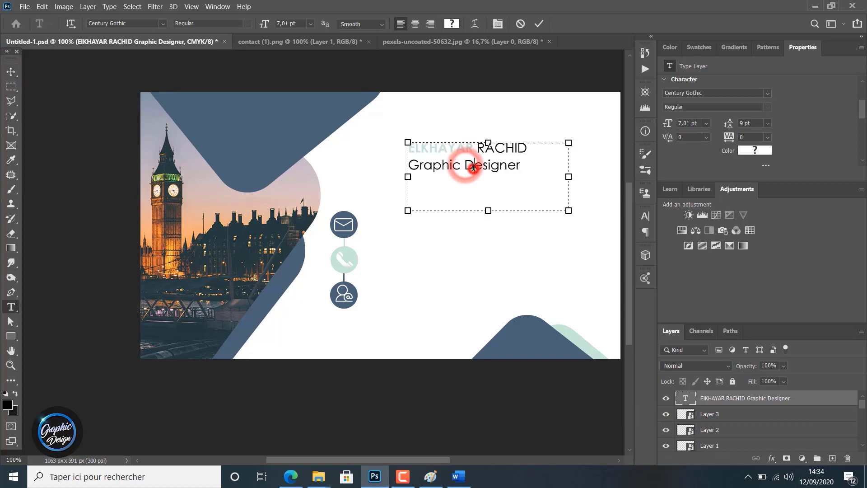
{"action": "key", "text": "Delete"}
{"action": "type", "text": "d"}
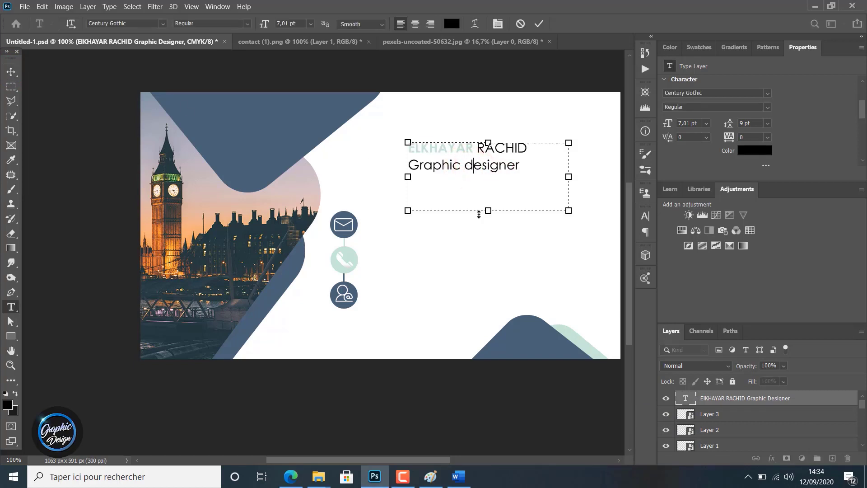
{"action": "left_click", "coordinate": [11, 72]}
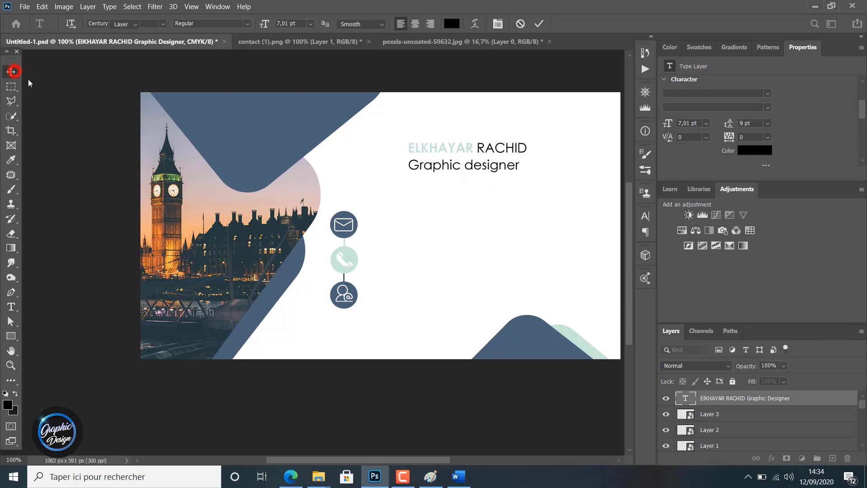
- Scale the name and job title text block down to about 5.39 pt and move it just above the mail icon circle
{"action": "mouse_move", "coordinate": [429, 153]}
{"action": "left_mouse_down"}
{"action": "mouse_move", "coordinate": [421, 195]}
{"action": "mouse_move", "coordinate": [409, 206]}
{"action": "mouse_move", "coordinate": [417, 160]}
{"action": "left_mouse_up"}
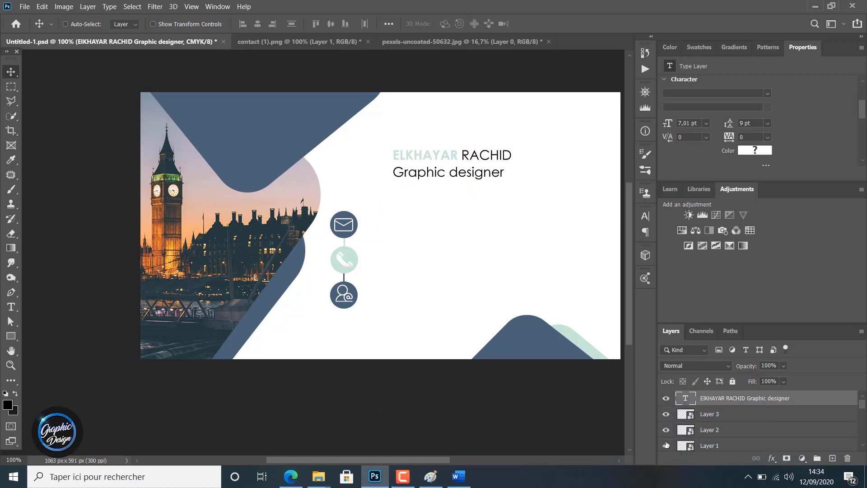
{"action": "key", "text": "ctrl+t"}
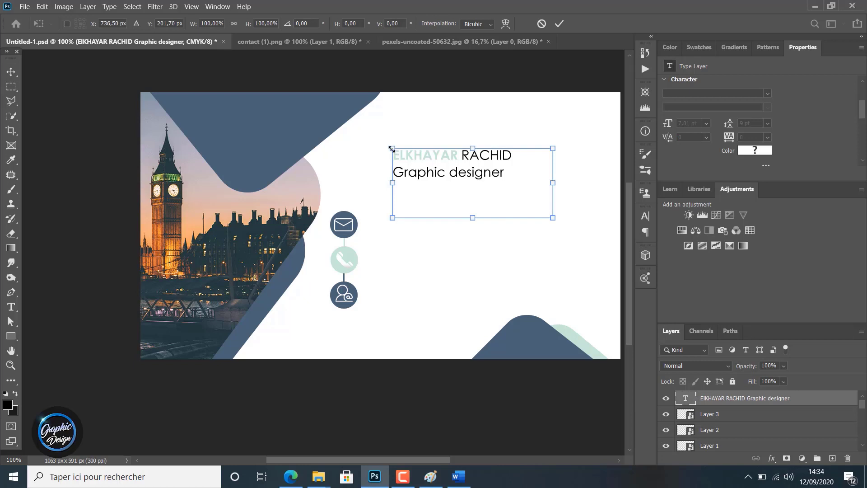
{"action": "left_click", "coordinate": [402, 478]}
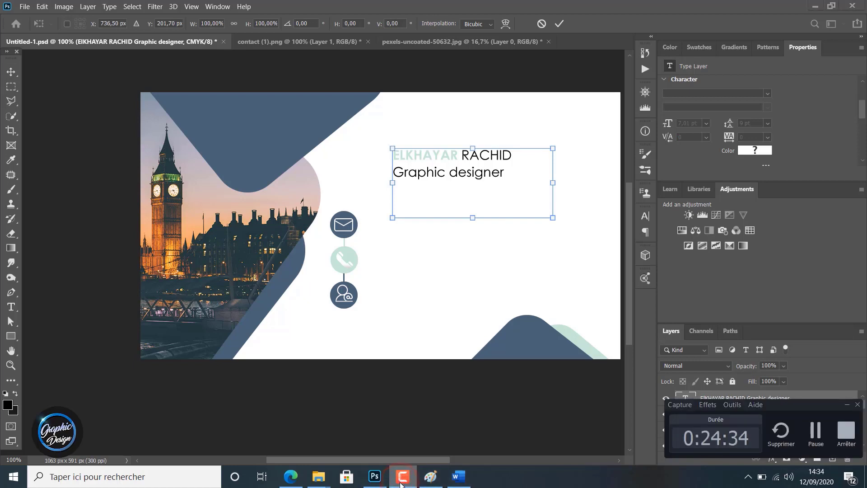
{"action": "left_click", "coordinate": [402, 479]}
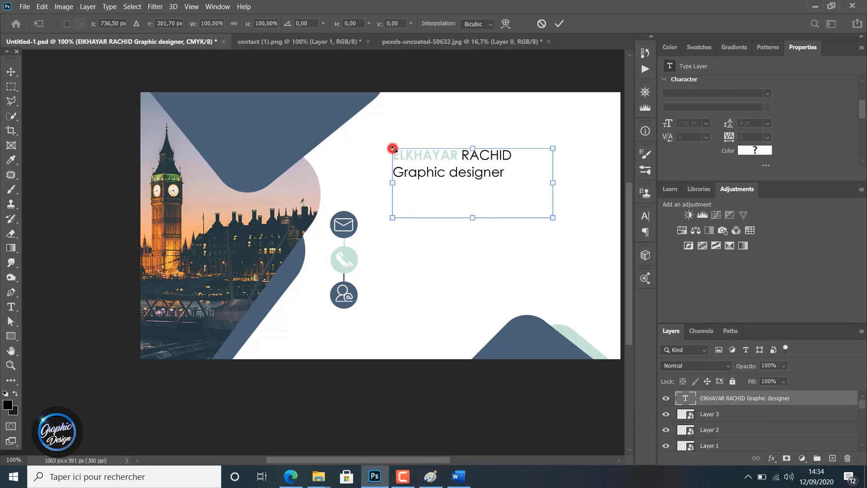
{"action": "left_click_drag", "start_coordinate": [393, 148], "coordinate": [429, 176]}
{"action": "left_click_drag", "start_coordinate": [483, 182], "coordinate": [405, 187]}
{"action": "left_click", "coordinate": [559, 24]}
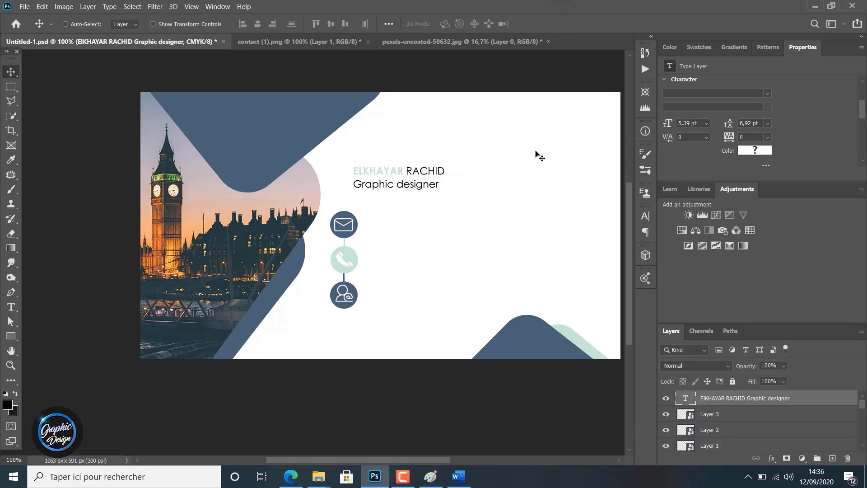
- Enlarge the name and job title block to about 113.86% and move it slightly up and right above the contact icons
{"action": "key", "text": "ctrl+t"}
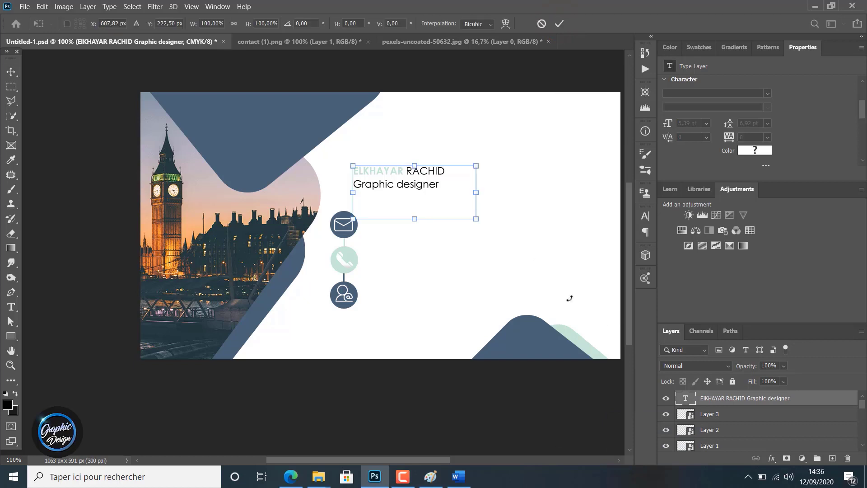
{"action": "left_click_drag", "start_coordinate": [476, 164], "coordinate": [510, 151]}
{"action": "left_click_drag", "start_coordinate": [432, 156], "coordinate": [452, 162]}
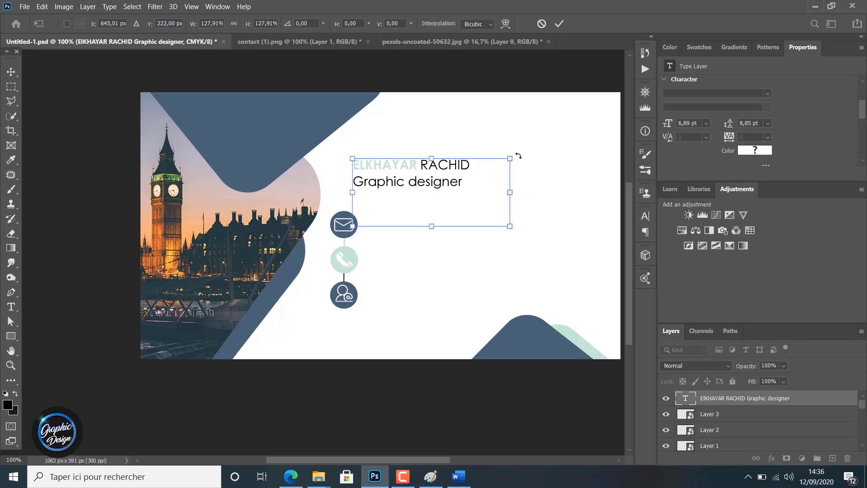
{"action": "left_click_drag", "start_coordinate": [512, 158], "coordinate": [495, 167]}
{"action": "left_click", "coordinate": [559, 23]}
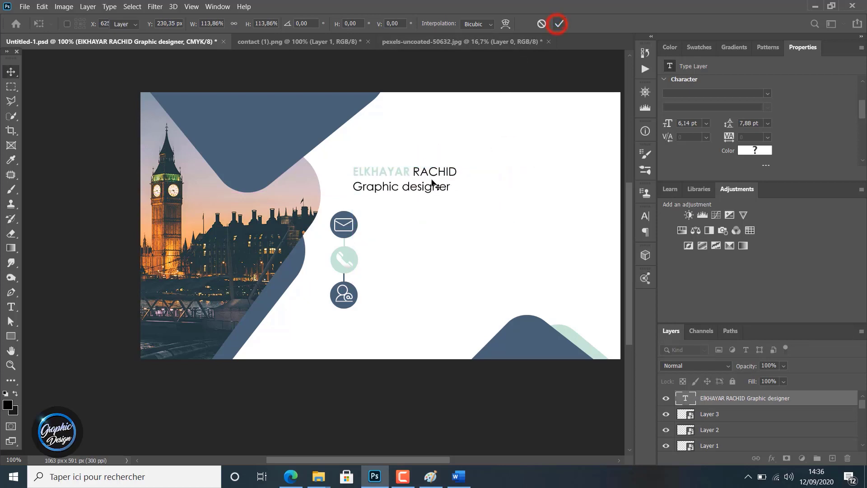
{"action": "left_click_drag", "start_coordinate": [431, 183], "coordinate": [431, 177]}
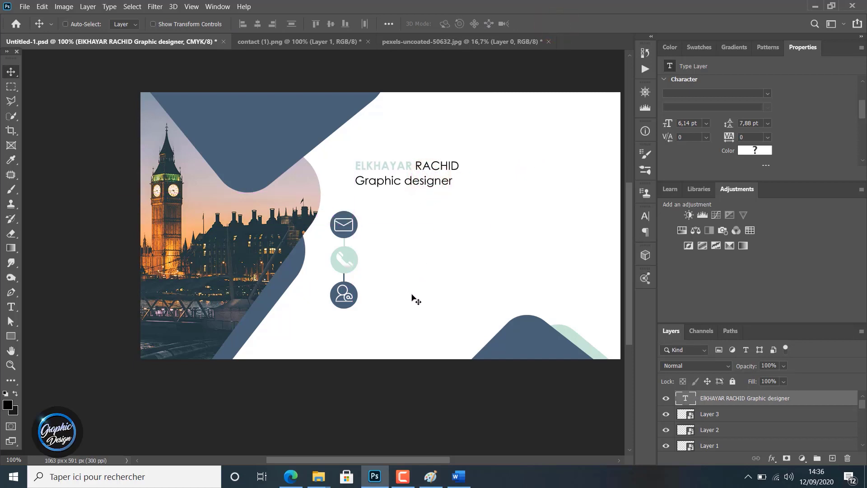
- Recolor the "Graphic designer" line with the slate blue #4a6176 sampled from the large upper shape
{"action": "double_click", "coordinate": [414, 183]}
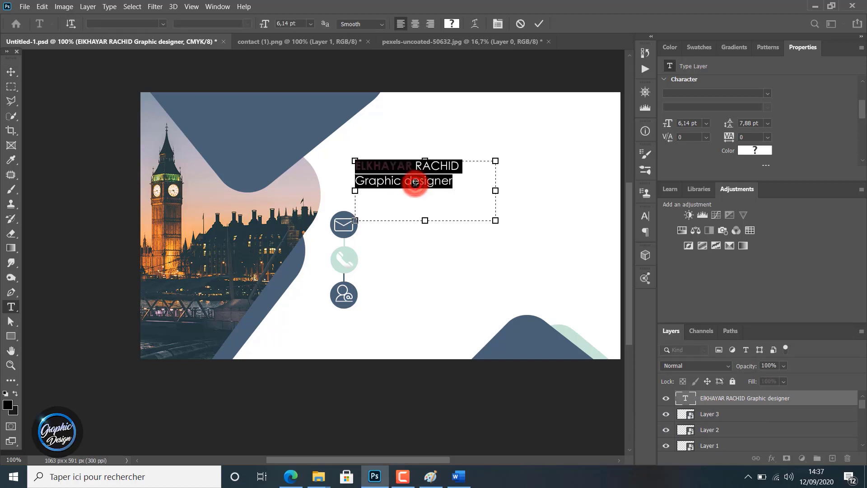
{"action": "left_click", "coordinate": [414, 183]}
{"action": "left_click_drag", "start_coordinate": [455, 181], "coordinate": [347, 180]}
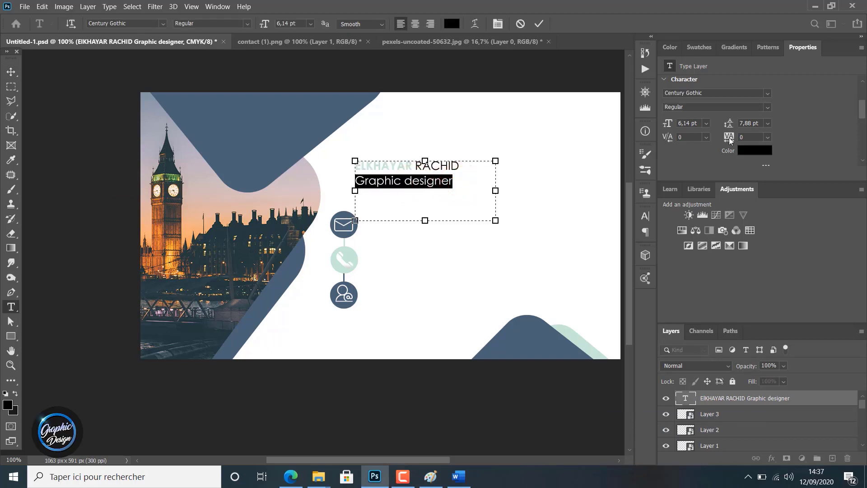
{"action": "left_click", "coordinate": [757, 153]}
{"action": "left_click", "coordinate": [249, 126]}
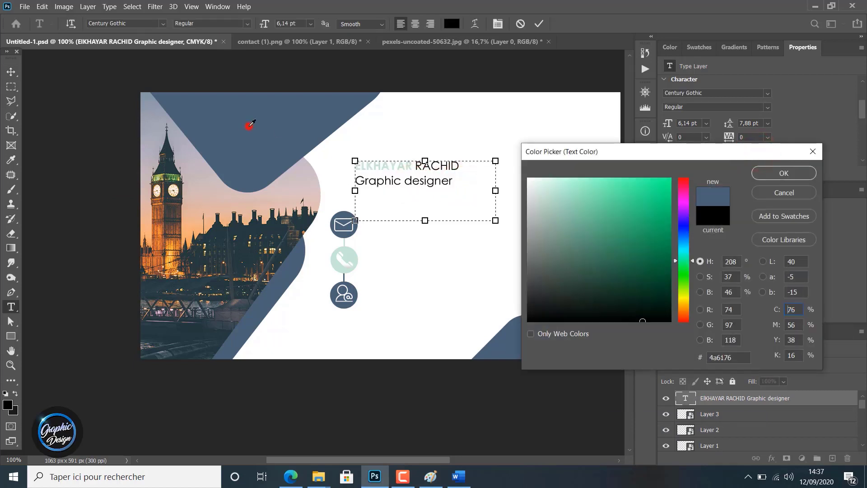
{"action": "left_click", "coordinate": [770, 175]}
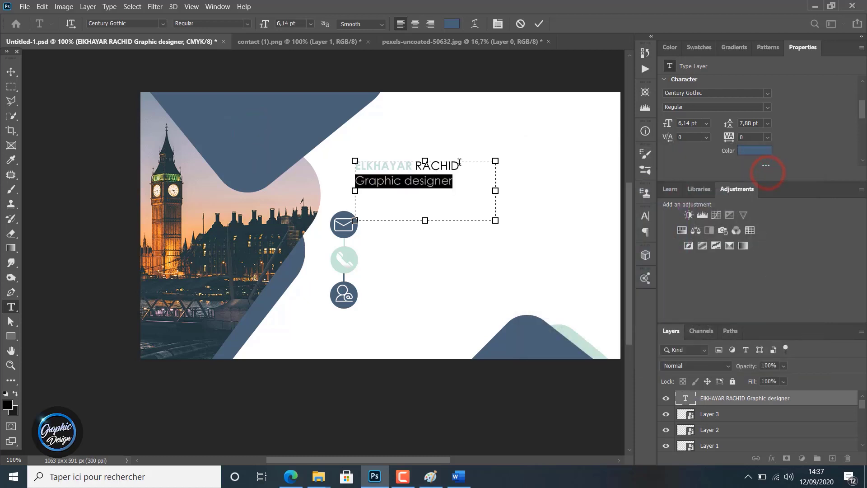
- Recolor the second word of the name line with slate blue #4a6176 sampled from the upper shape and commit the text
{"action": "left_click_drag", "start_coordinate": [458, 166], "coordinate": [415, 165]}
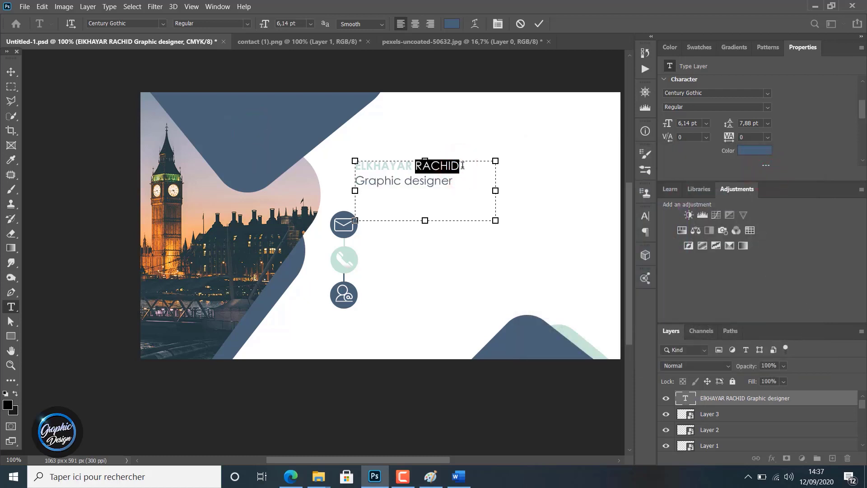
{"action": "left_click", "coordinate": [744, 152]}
{"action": "left_click", "coordinate": [281, 135]}
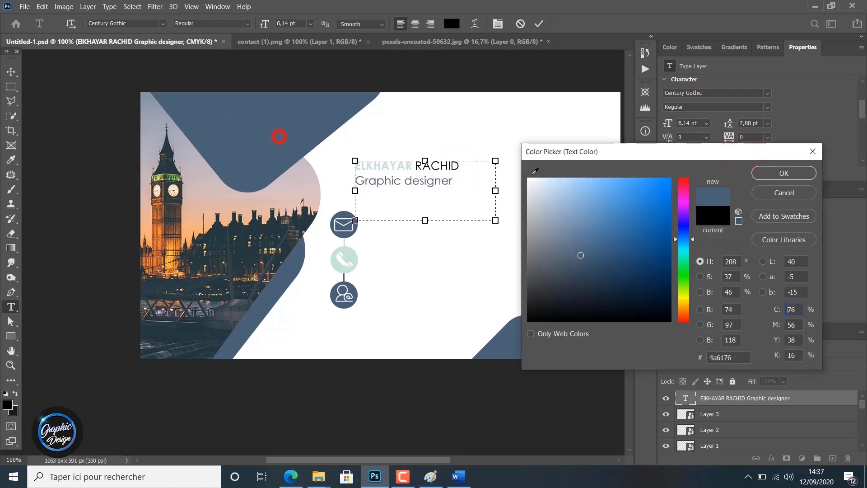
{"action": "left_click", "coordinate": [781, 176]}
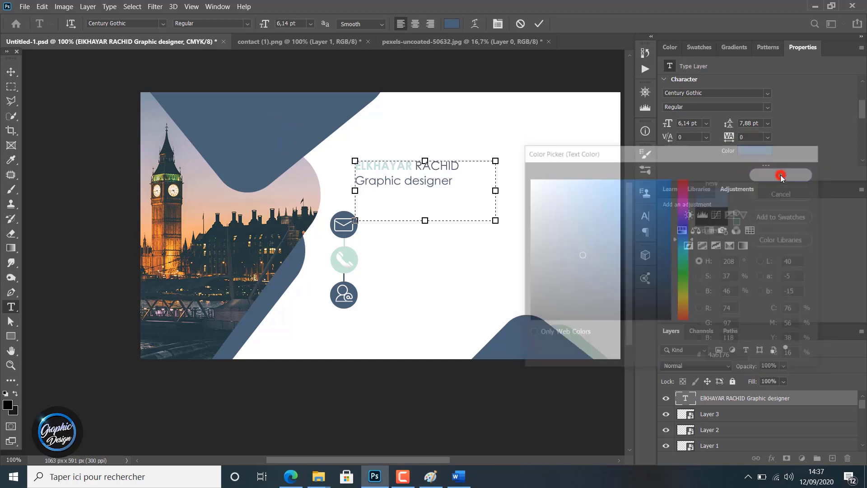
{"action": "left_click", "coordinate": [539, 23]}
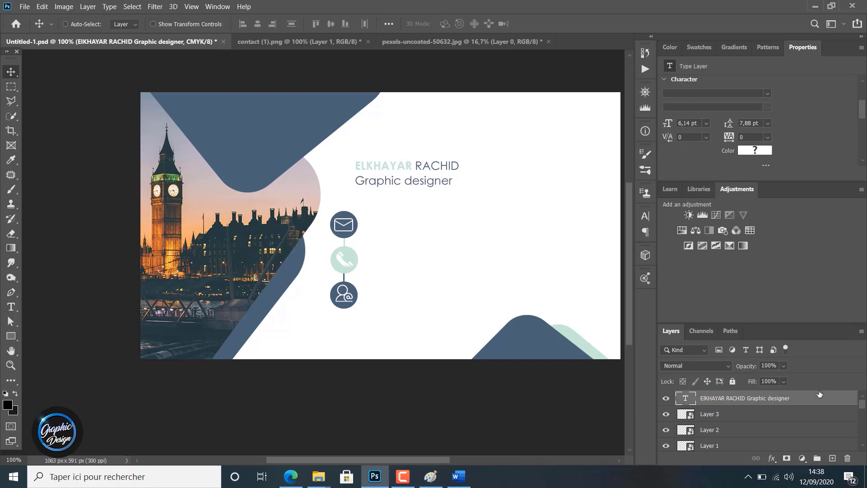
- Duplicate the name and job title text layer, place the copy beside the mail icon circle, and delete its text
{"action": "key", "text": "ctrl+j"}
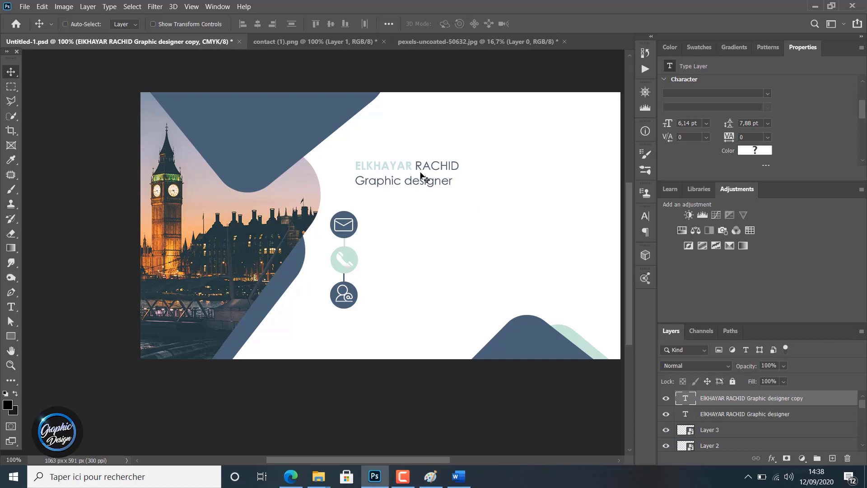
{"action": "left_click_drag", "start_coordinate": [416, 181], "coordinate": [459, 232]}
{"action": "double_click", "coordinate": [459, 233]}
{"action": "key", "text": "BackSpace"}
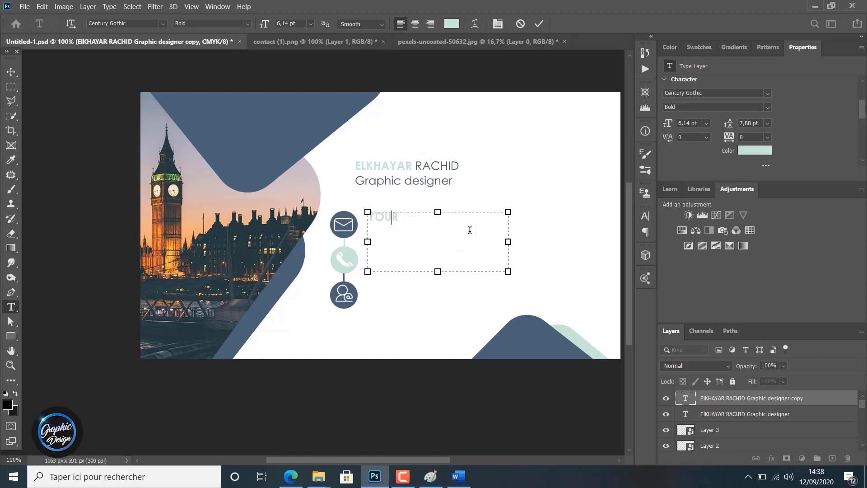
- Clear the copied text box, turn off All Caps, and enter a placeholder e-mail address with "Youradresse." on the line below
{"action": "key", "text": "BackSpace"}
{"action": "key", "text": "BackSpace"}
{"action": "key", "text": "BackSpace"}
{"action": "key", "text": "BackSpace"}
{"action": "left_click", "coordinate": [498, 25]}
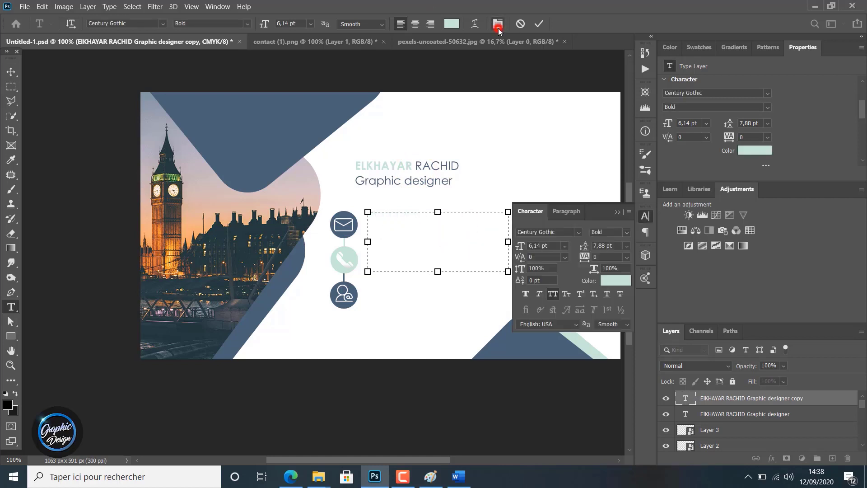
{"action": "left_click", "coordinate": [553, 293]}
{"action": "left_click", "coordinate": [416, 238]}
{"action": "type", "text": "Youradresse"}
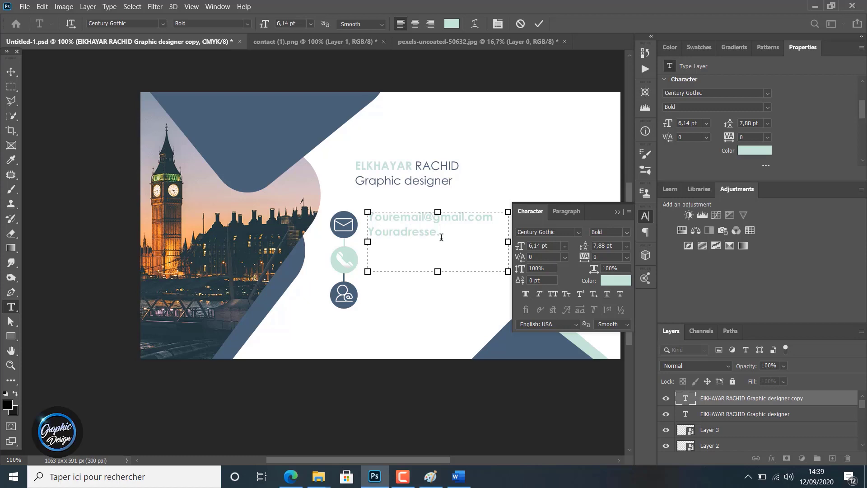
- Recolor both contact text lines with slate blue #4a6176 sampled from the upper shape
{"action": "triple_click", "coordinate": [441, 233]}
{"action": "left_click", "coordinate": [606, 282]}
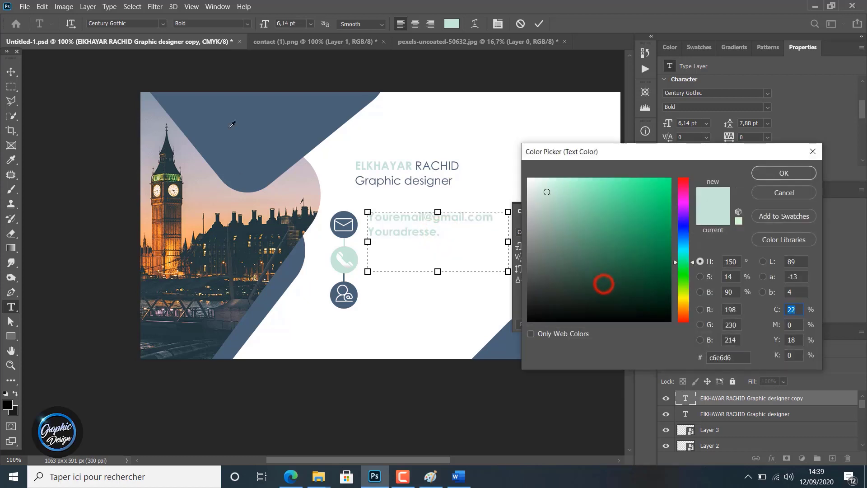
{"action": "left_click", "coordinate": [229, 126]}
{"action": "left_click", "coordinate": [762, 172]}
- Set the contact text lines to Century Gothic Regular at 6 pt
{"action": "left_click", "coordinate": [247, 24]}
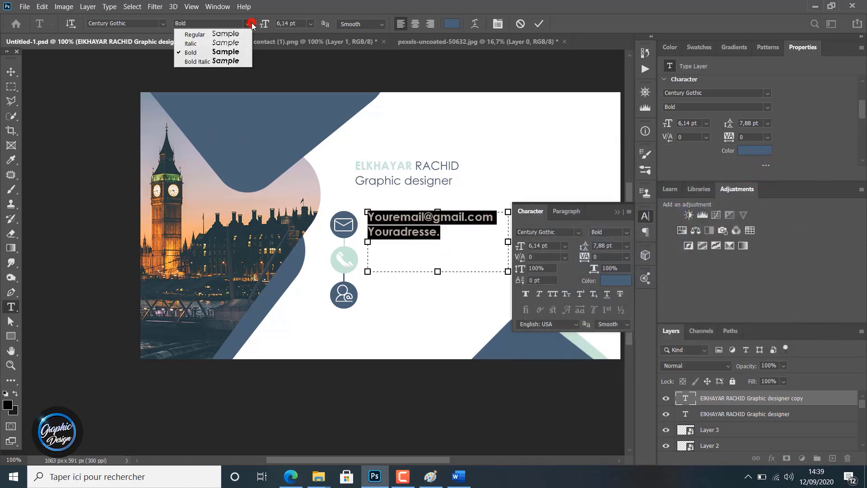
{"action": "left_click", "coordinate": [212, 34]}
{"action": "left_click_drag", "start_coordinate": [266, 26], "coordinate": [264, 26]}
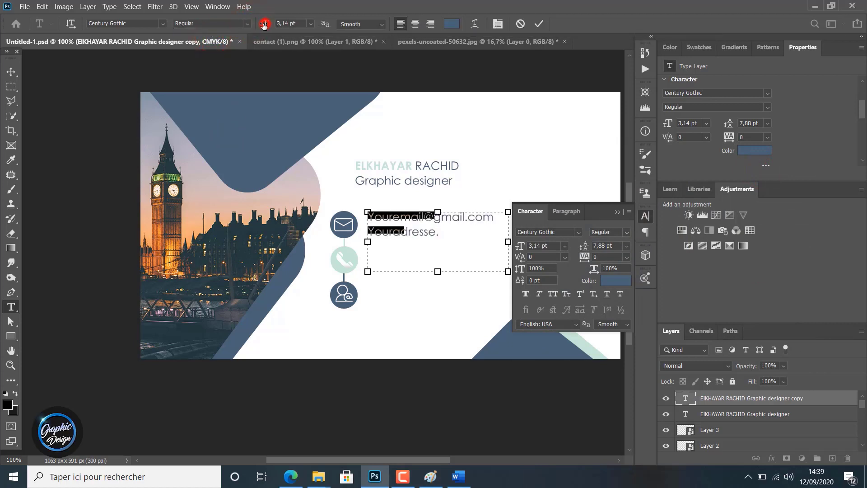
{"action": "type", "text": "6"}
{"action": "key", "text": "Return"}
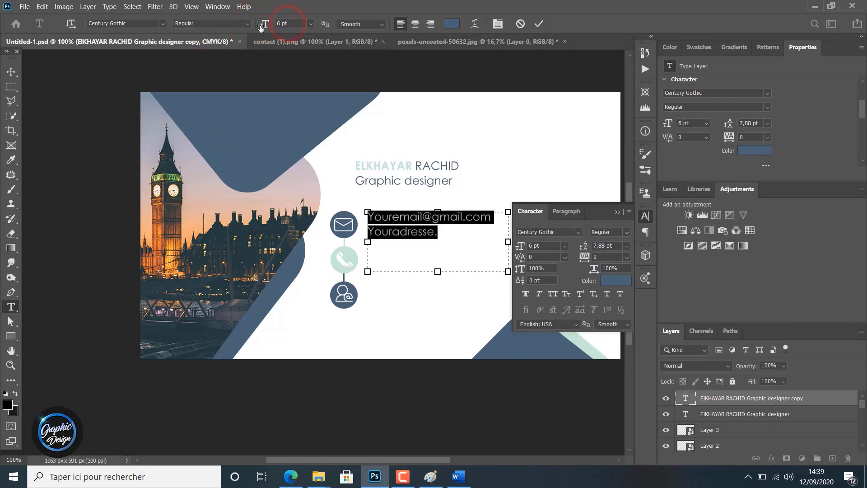
- Widen the contact text box beyond the two lines and move it closer to the mail icon circle
{"action": "left_click", "coordinate": [11, 71]}
{"action": "double_click", "coordinate": [397, 222]}
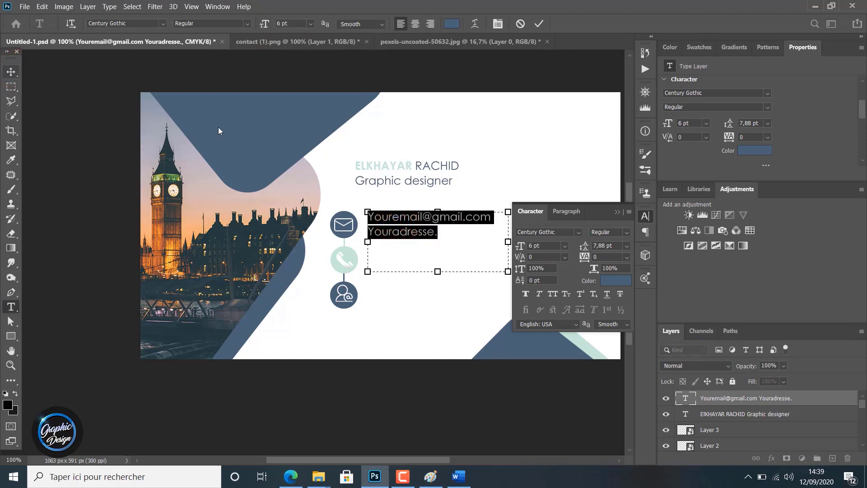
{"action": "left_click", "coordinate": [618, 212]}
{"action": "left_click_drag", "start_coordinate": [508, 242], "coordinate": [533, 242]}
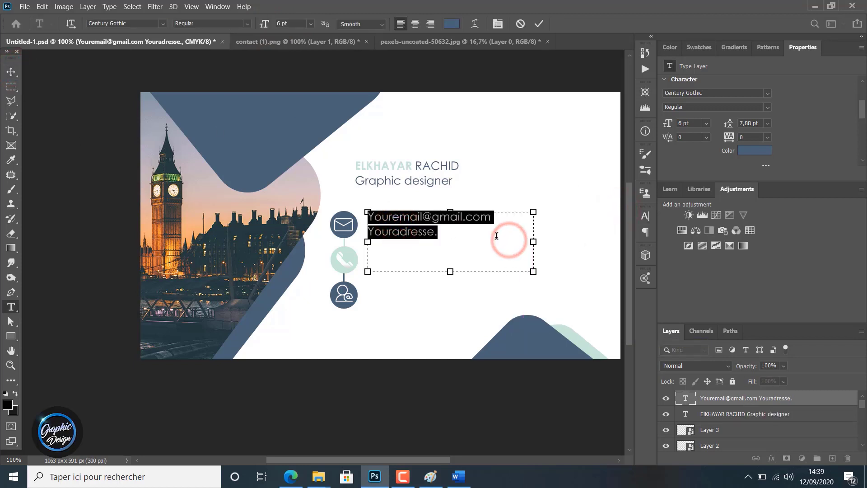
{"action": "left_click", "coordinate": [11, 72]}
{"action": "left_click_drag", "start_coordinate": [408, 221], "coordinate": [400, 222]}
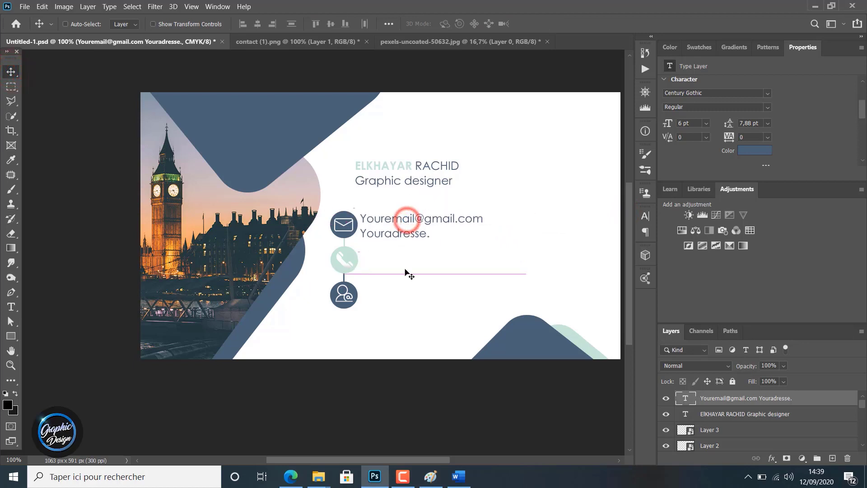
- Set the anti-aliasing of the contact text lines to None
{"action": "double_click", "coordinate": [430, 237]}
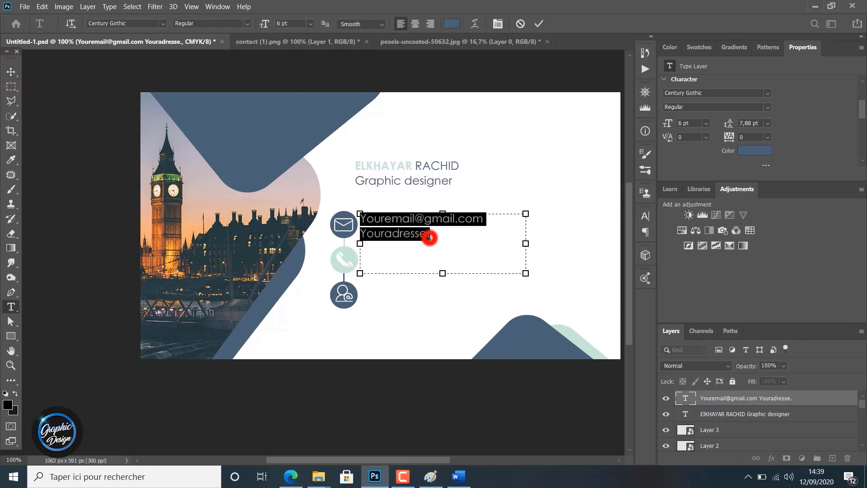
{"action": "left_click", "coordinate": [359, 24]}
{"action": "left_click", "coordinate": [361, 38]}
{"action": "left_click", "coordinate": [11, 72]}
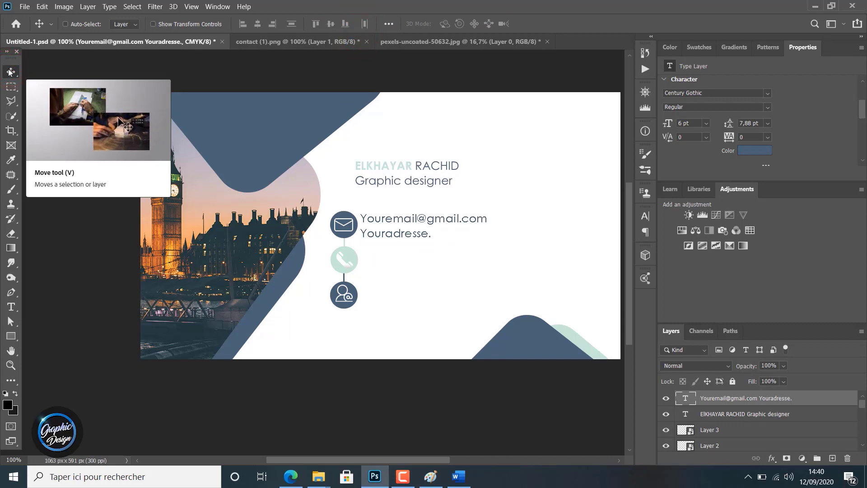
- Try Arial Regular as the font for the contact text lines
{"action": "double_click", "coordinate": [391, 232]}
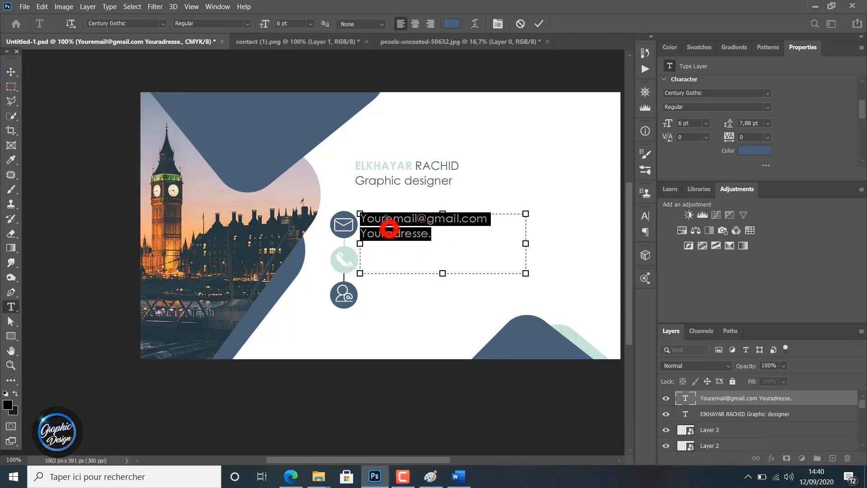
{"action": "left_click", "coordinate": [163, 24]}
{"action": "left_click", "coordinate": [132, 83]}
{"action": "left_click", "coordinate": [12, 71]}
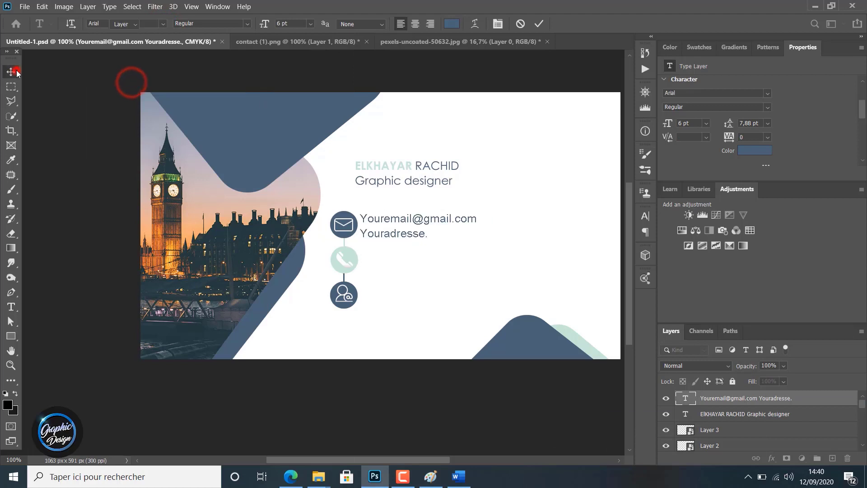
- Preview other fonts on the contact text lines and apply a different typeface
{"action": "double_click", "coordinate": [390, 227]}
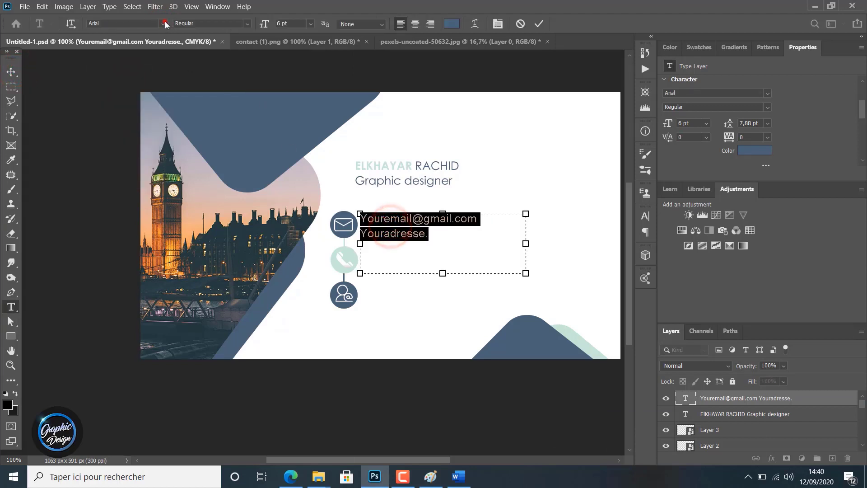
{"action": "left_click", "coordinate": [163, 24]}
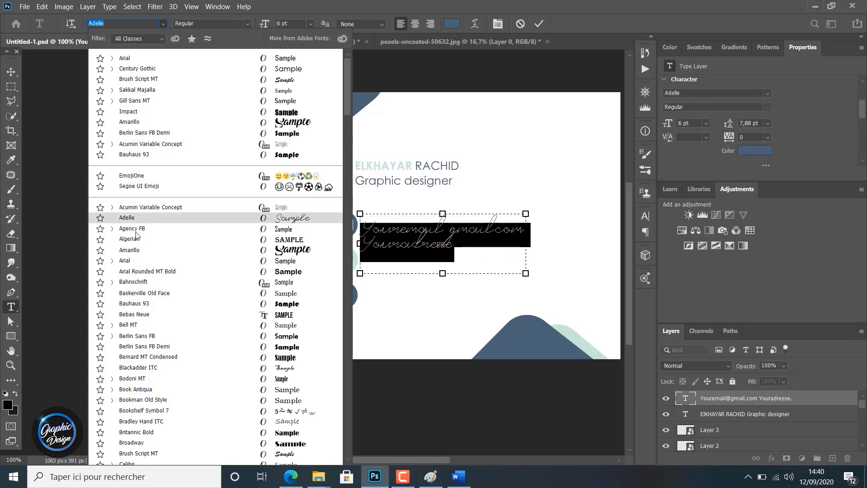
{"action": "left_click", "coordinate": [137, 272]}
{"action": "left_click", "coordinate": [14, 73]}
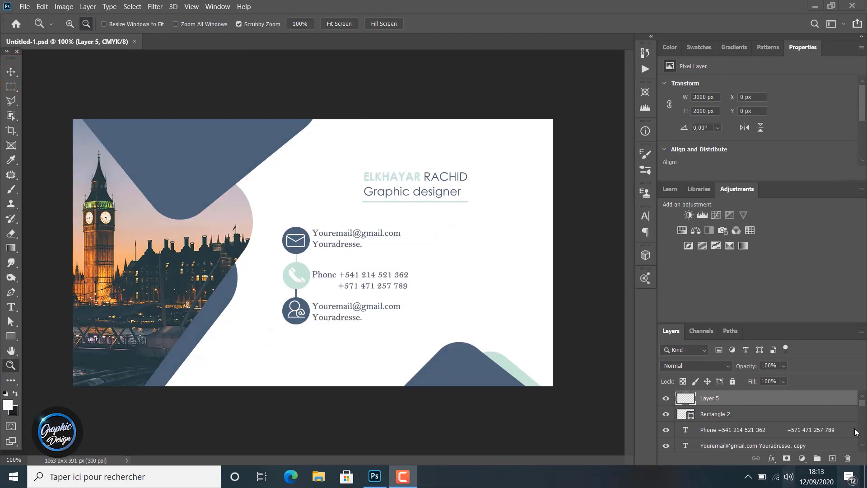
- Toggle the visibility of Layer 5 to check its effect, and delete the layer while keeping Rectangle 2 visible
{"action": "left_click", "coordinate": [670, 398]}
{"action": "left_click", "coordinate": [667, 398]}
{"action": "left_click", "coordinate": [671, 400]}
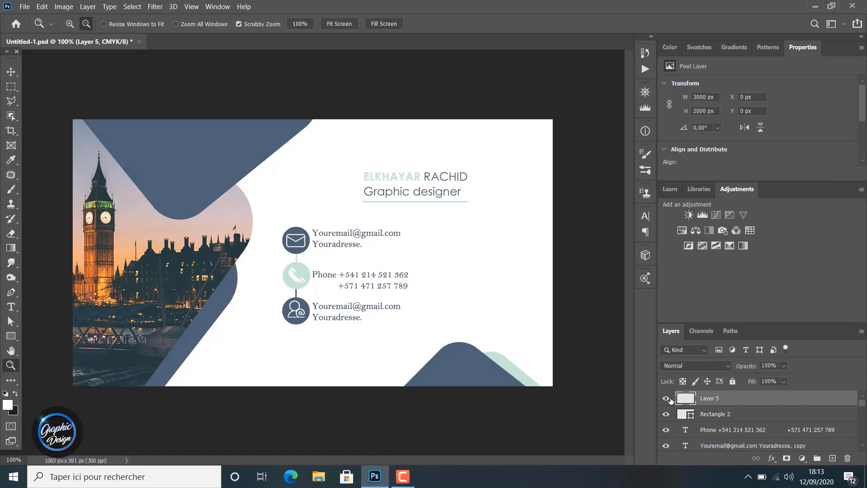
{"action": "left_click", "coordinate": [671, 400]}
{"action": "left_click", "coordinate": [671, 400]}
{"action": "left_click_drag", "start_coordinate": [711, 400], "coordinate": [850, 460]}
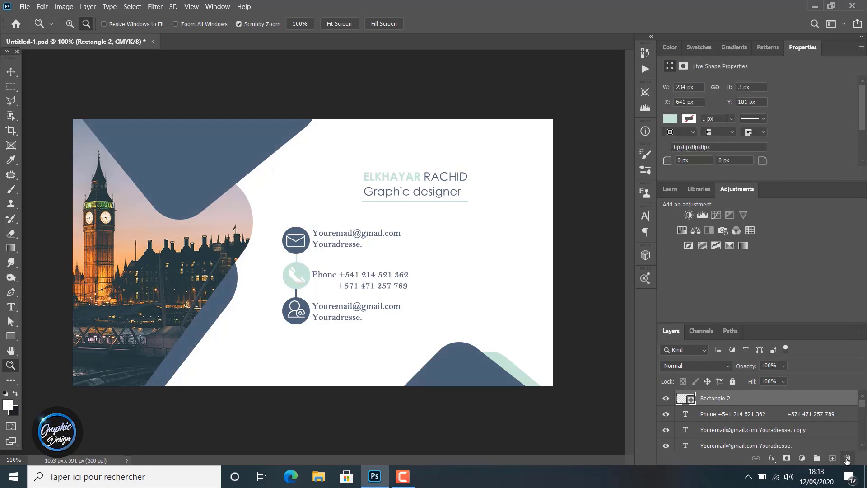
{"action": "key", "text": "ctrl+z"}
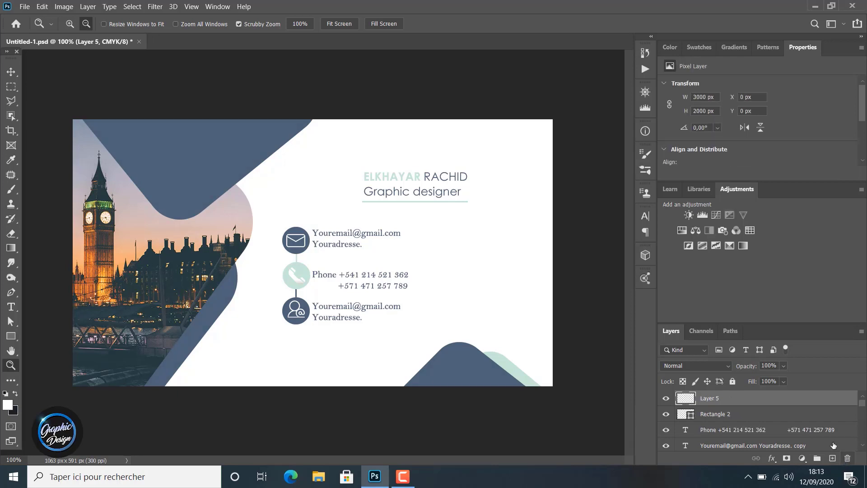
{"action": "left_click_drag", "start_coordinate": [729, 401], "coordinate": [848, 458]}
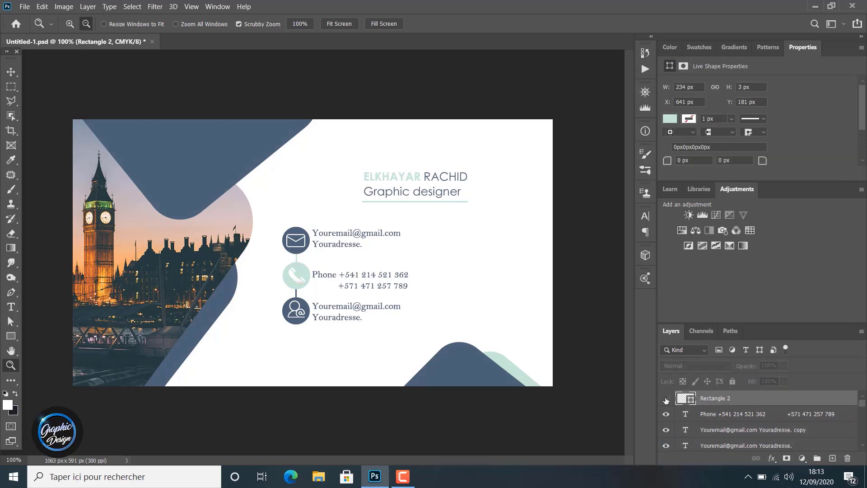
{"action": "left_click", "coordinate": [666, 399]}
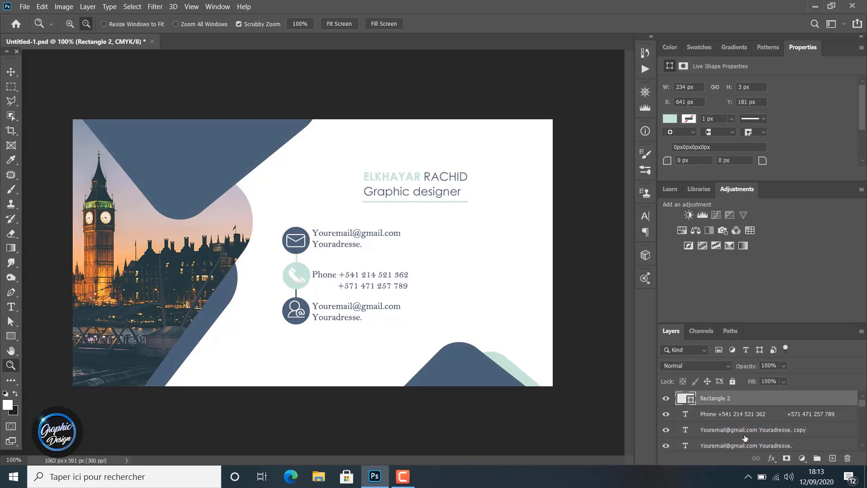
- Scale the upper blue shape, clipped photo and two underlying rounded shapes together to 104.91%, positioned at X 29 px, Y 168 px
{"action": "scroll", "coordinate": [745, 438], "scroll_direction": "down", "scroll_amount": 5}
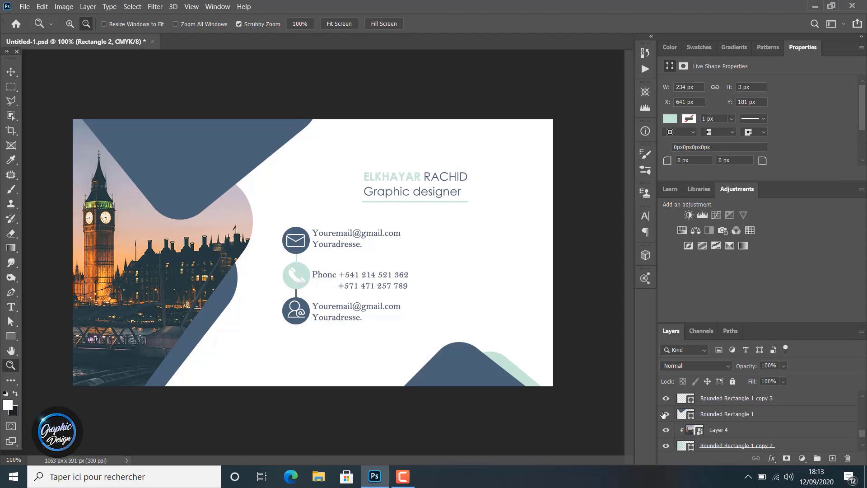
{"action": "left_click", "coordinate": [666, 415]}
{"action": "left_click", "coordinate": [666, 414]}
{"action": "left_click", "coordinate": [710, 418]}
{"action": "left_click", "coordinate": [666, 399]}
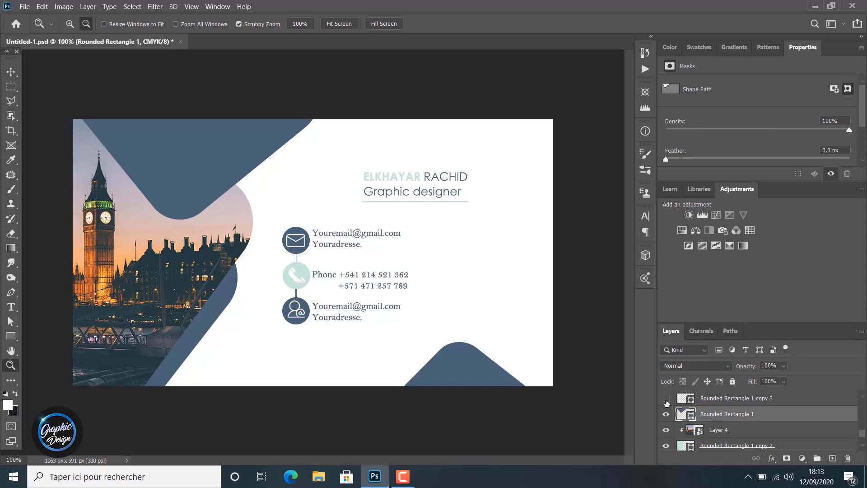
{"action": "left_click", "coordinate": [666, 399]}
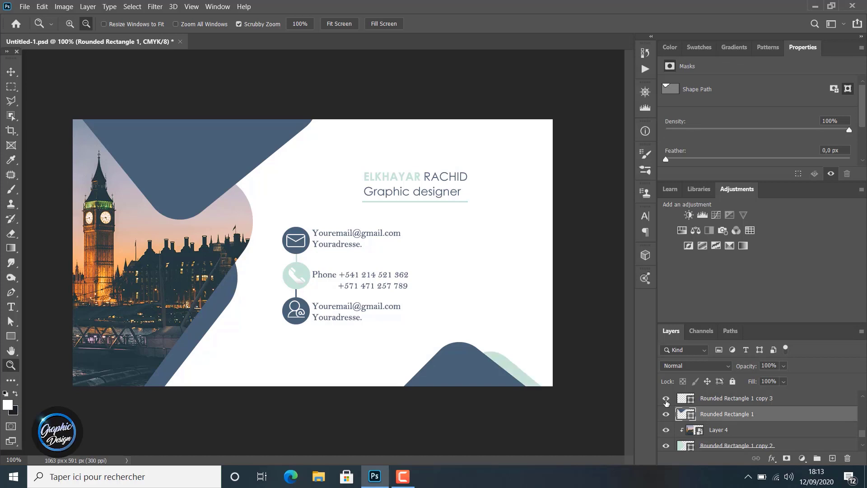
{"action": "left_click", "coordinate": [713, 433], "text": "shift"}
{"action": "left_click", "coordinate": [717, 447], "text": "shift"}
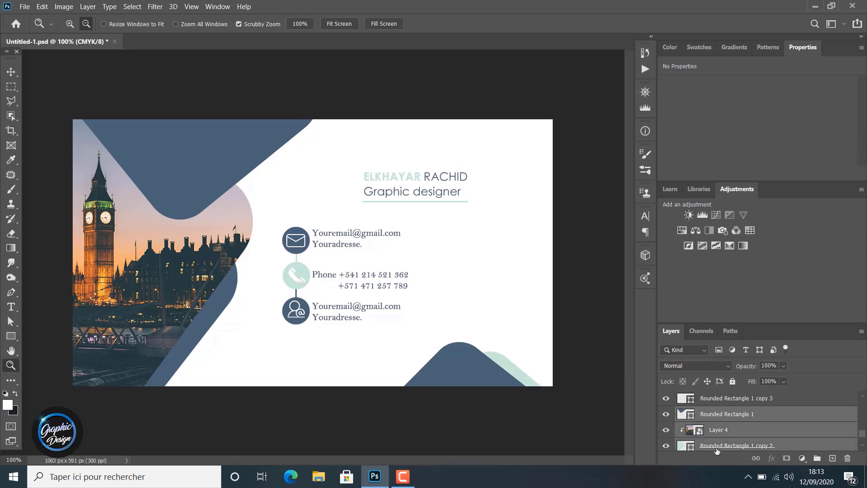
{"action": "scroll", "coordinate": [714, 431], "scroll_direction": "down", "scroll_amount": 2}
{"action": "left_click", "coordinate": [721, 428], "text": "shift"}
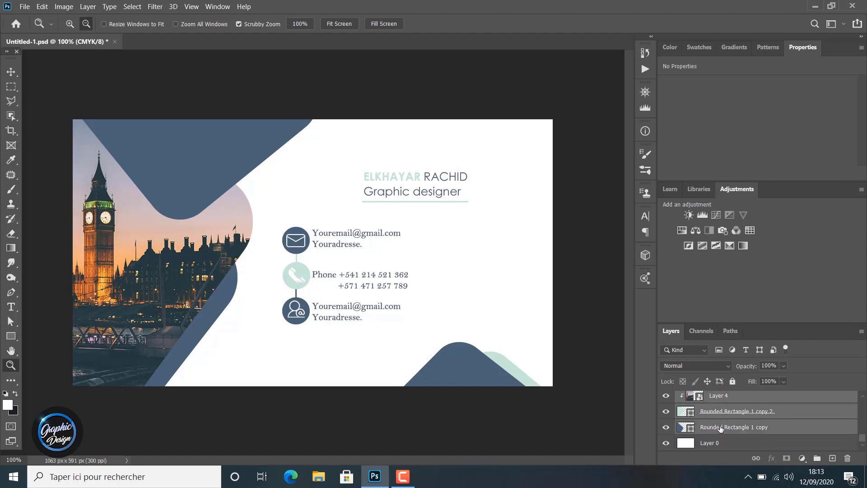
{"action": "key", "text": "ctrl+t"}
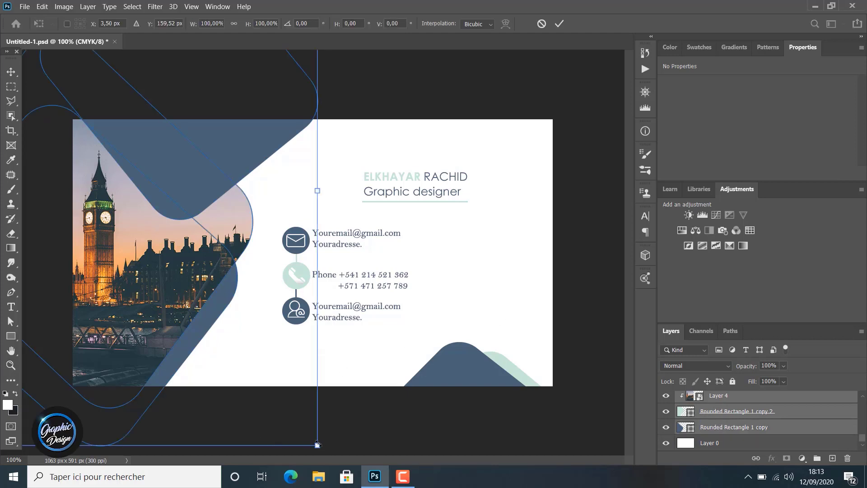
{"action": "left_click_drag", "start_coordinate": [318, 445], "coordinate": [350, 461]}
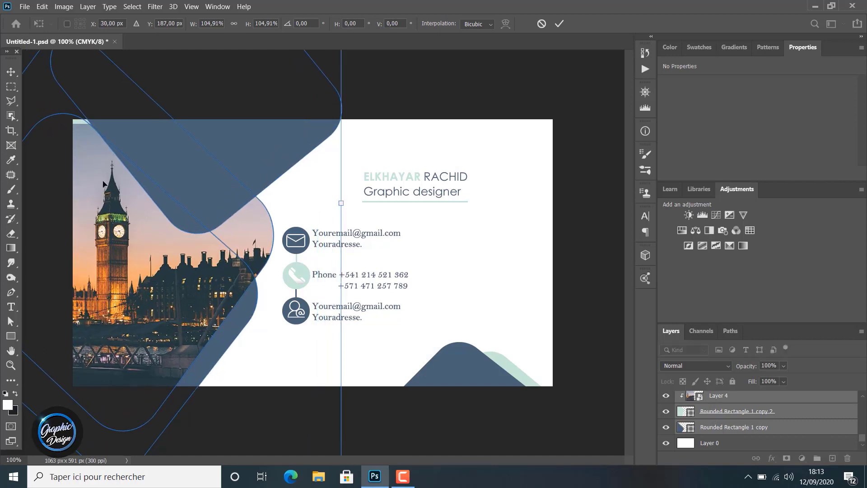
{"action": "left_click_drag", "start_coordinate": [105, 186], "coordinate": [104, 177]}
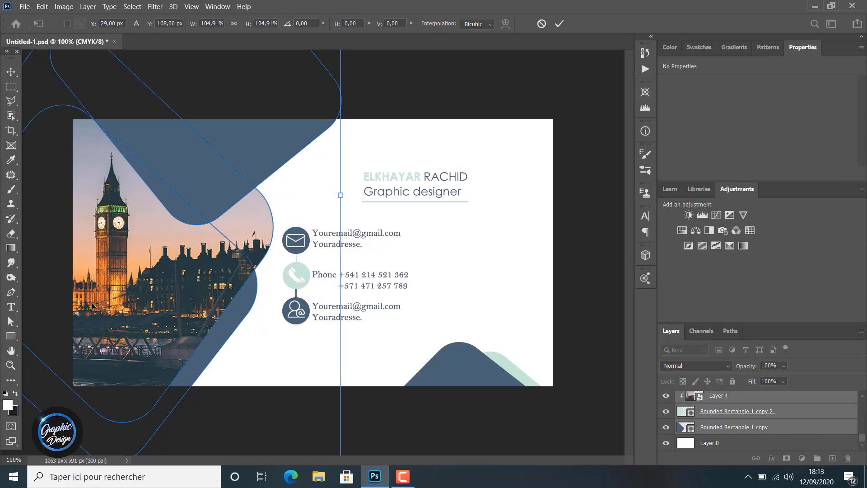
{"action": "left_click", "coordinate": [560, 25]}
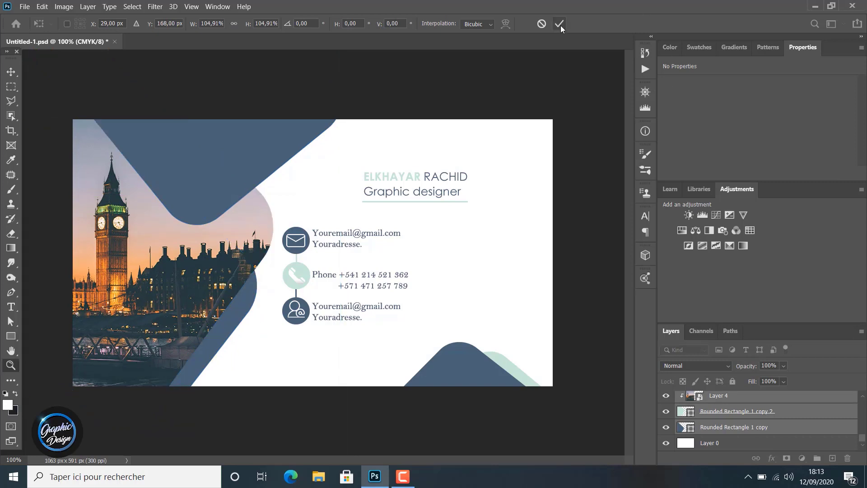
{"action": "key", "text": "z"}
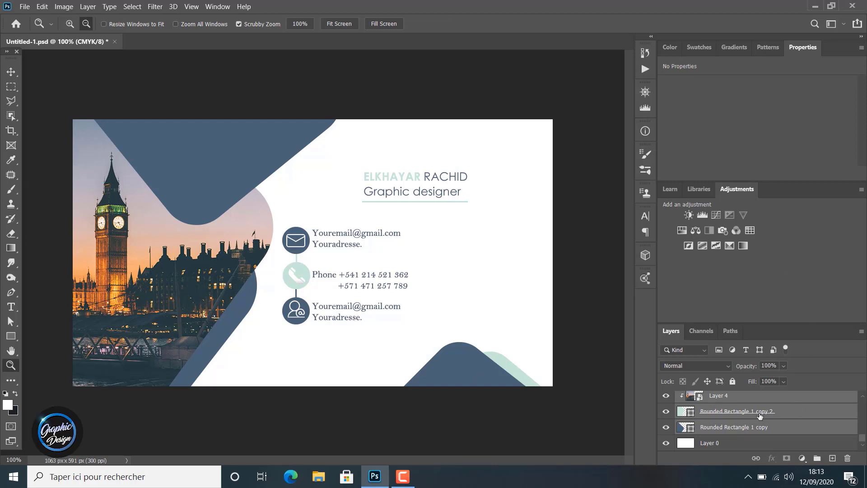
- Enlarge the two rounded shapes along the card's lower edge together to 107.75% width and 107.60% height
{"action": "scroll", "coordinate": [750, 431], "scroll_direction": "up", "scroll_amount": 3}
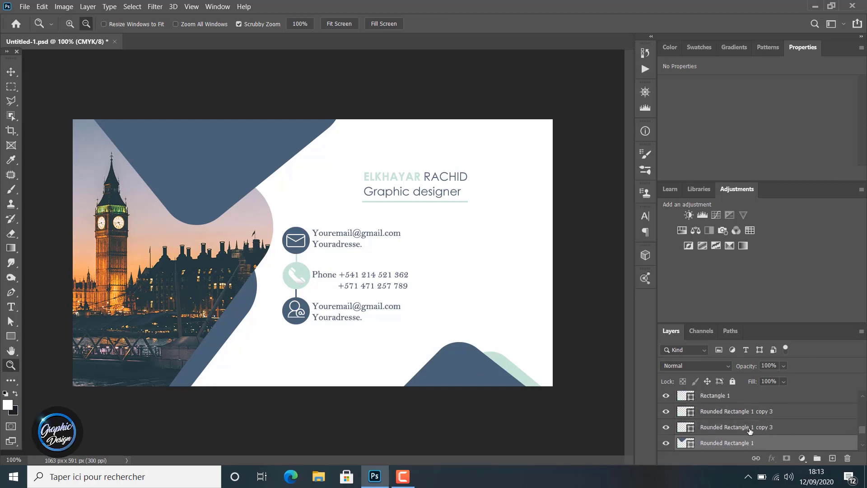
{"action": "left_click", "coordinate": [667, 427]}
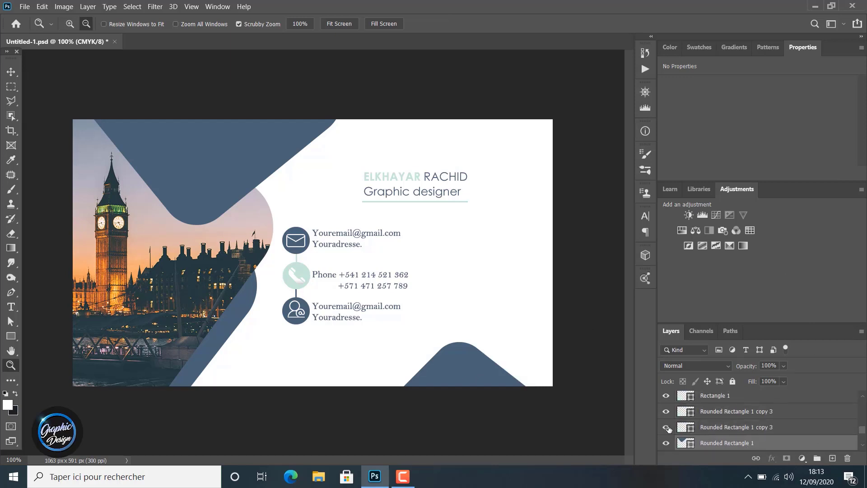
{"action": "left_click", "coordinate": [667, 428]}
{"action": "left_click", "coordinate": [708, 445]}
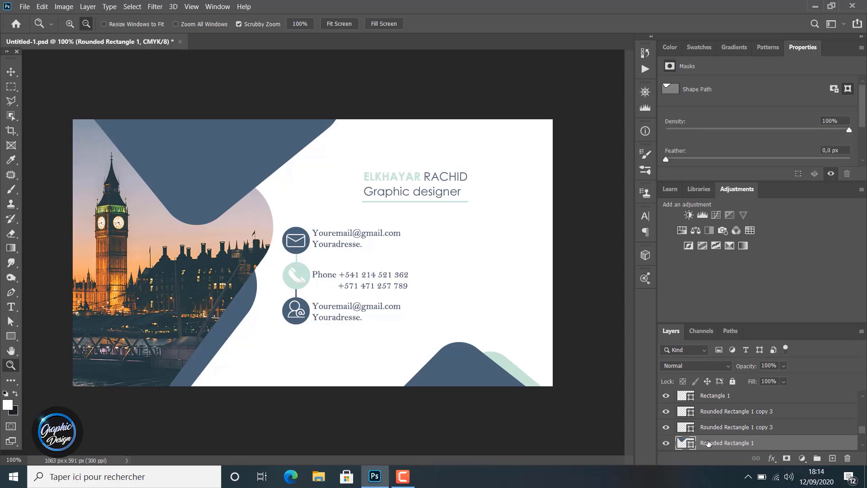
{"action": "left_click", "coordinate": [667, 443]}
{"action": "left_click", "coordinate": [666, 443]}
{"action": "left_click", "coordinate": [719, 428]}
{"action": "left_click", "coordinate": [668, 428]}
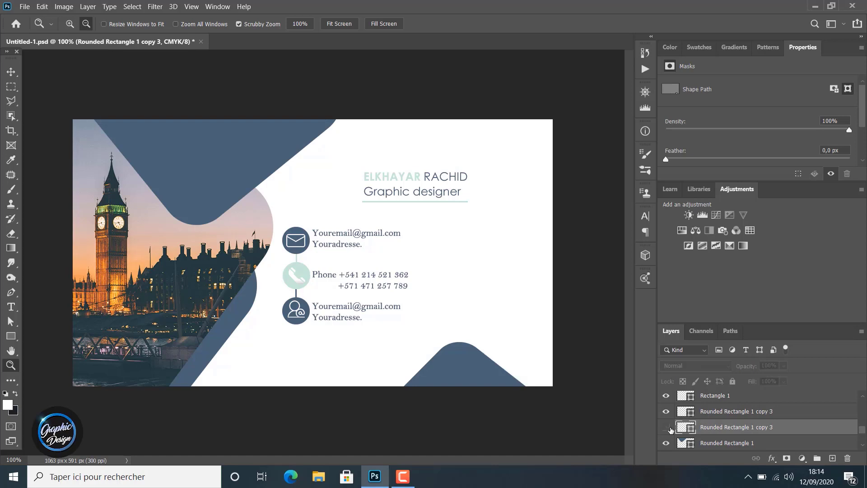
{"action": "left_click", "coordinate": [668, 428]}
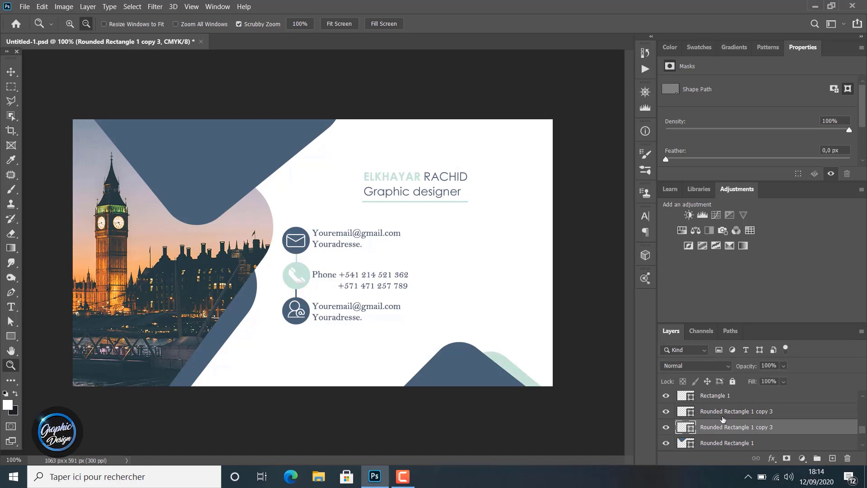
{"action": "left_click", "coordinate": [723, 416], "text": "shift"}
{"action": "key", "text": "ctrl+t"}
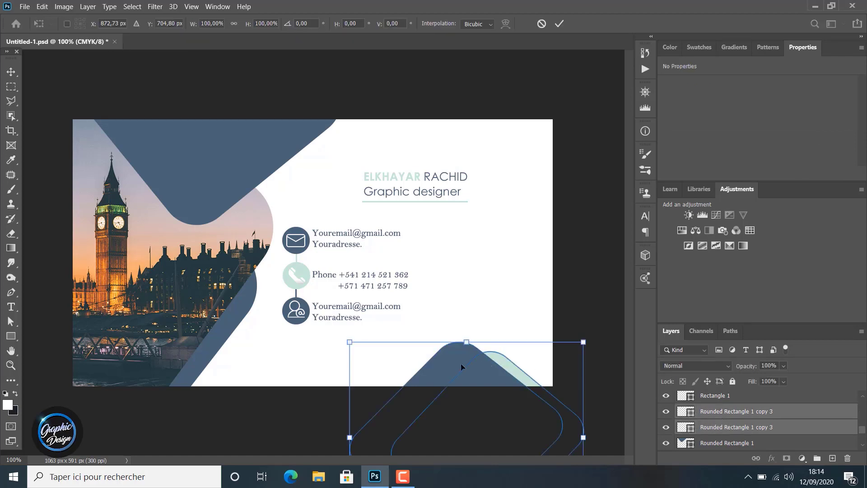
{"action": "left_click_drag", "start_coordinate": [349, 342], "coordinate": [333, 323]}
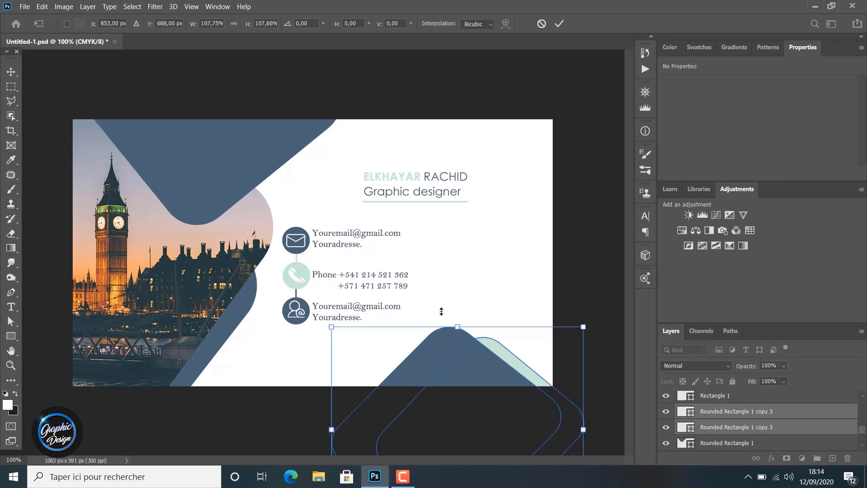
{"action": "left_click", "coordinate": [559, 24]}
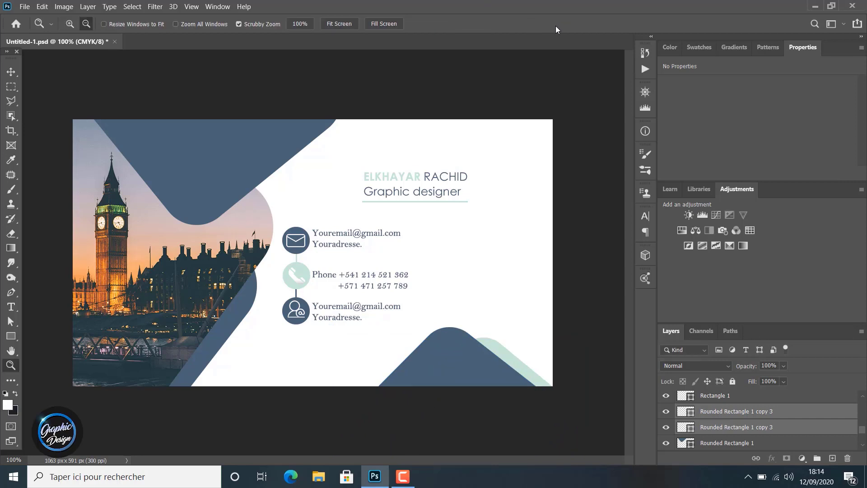
- Scale the two rounded shapes along the card's lower edge together to 94.61% width and 94.74% height, positioned at X 868 px, Y 700 px
{"action": "key", "text": "ctrl+t"}
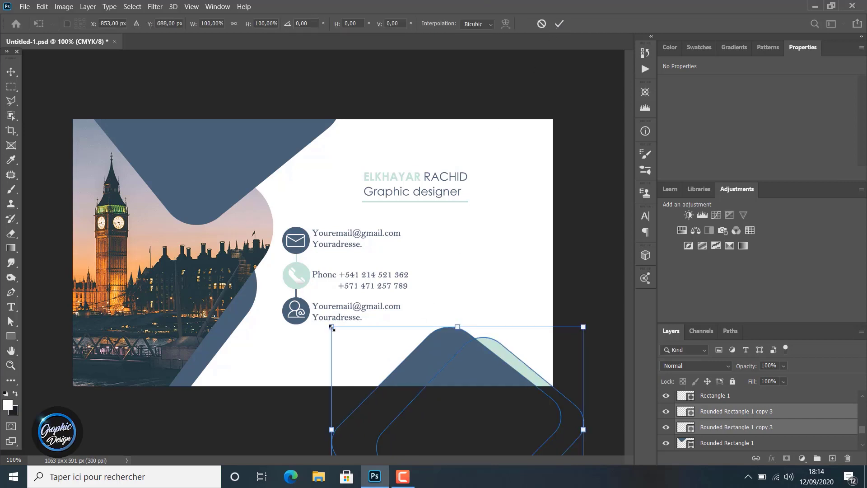
{"action": "left_click_drag", "start_coordinate": [332, 327], "coordinate": [345, 338]}
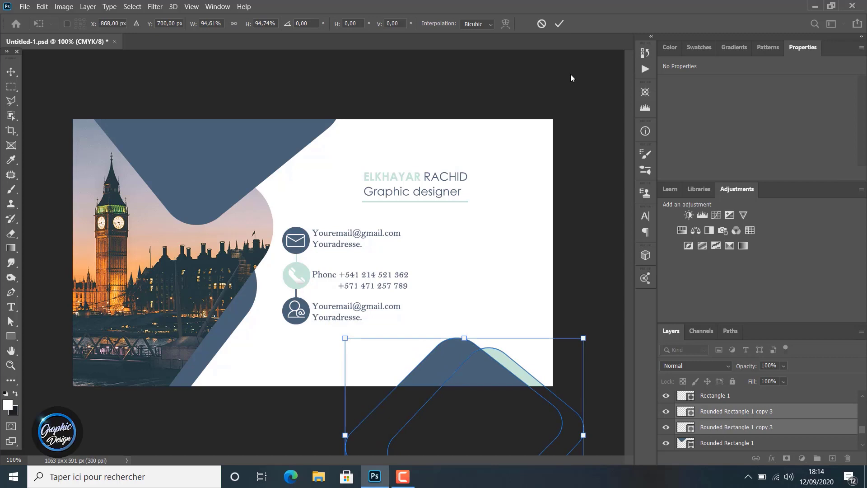
{"action": "left_click", "coordinate": [565, 29]}
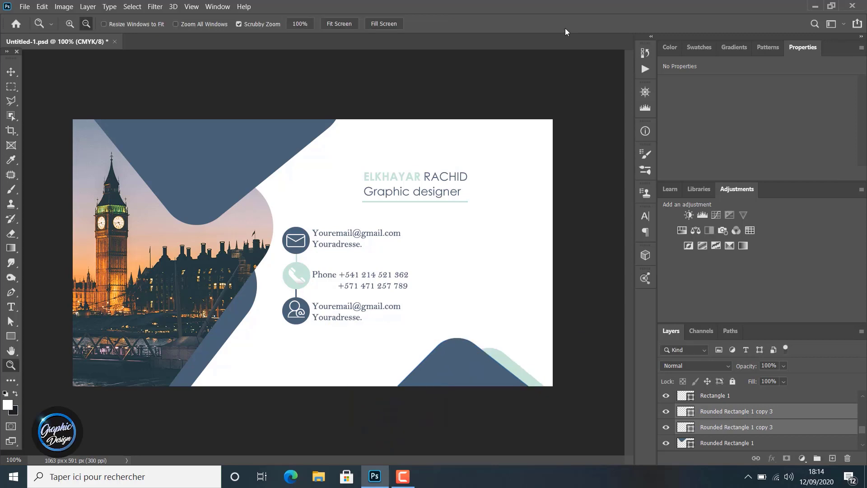
- Select the Rectangle 1 connector layers and the three Ellipse 1 circle layers together, checking Rectangle 1's visibility
{"action": "scroll", "coordinate": [754, 414], "scroll_direction": "up", "scroll_amount": 1}
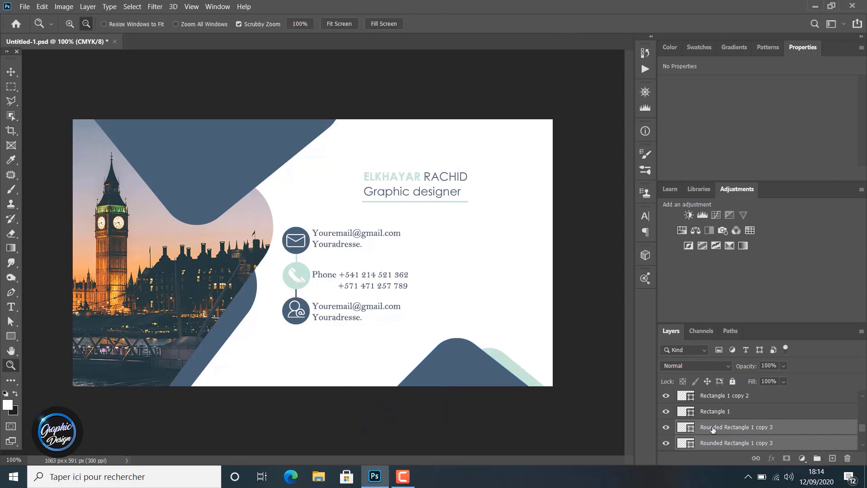
{"action": "left_click", "coordinate": [711, 429]}
{"action": "left_click", "coordinate": [712, 411]}
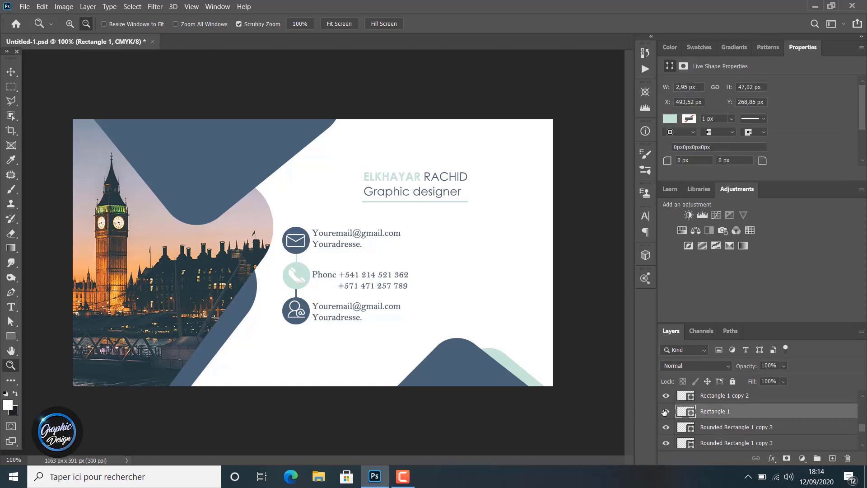
{"action": "left_click", "coordinate": [666, 411]}
{"action": "left_click", "coordinate": [665, 411]}
{"action": "left_click", "coordinate": [701, 398], "text": "shift"}
{"action": "scroll", "coordinate": [704, 404], "scroll_direction": "up", "scroll_amount": 1}
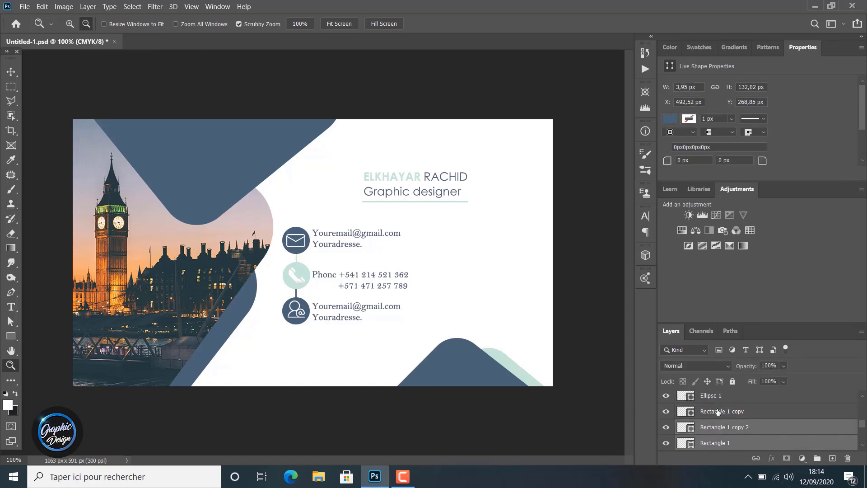
{"action": "left_click", "coordinate": [712, 409], "text": "shift"}
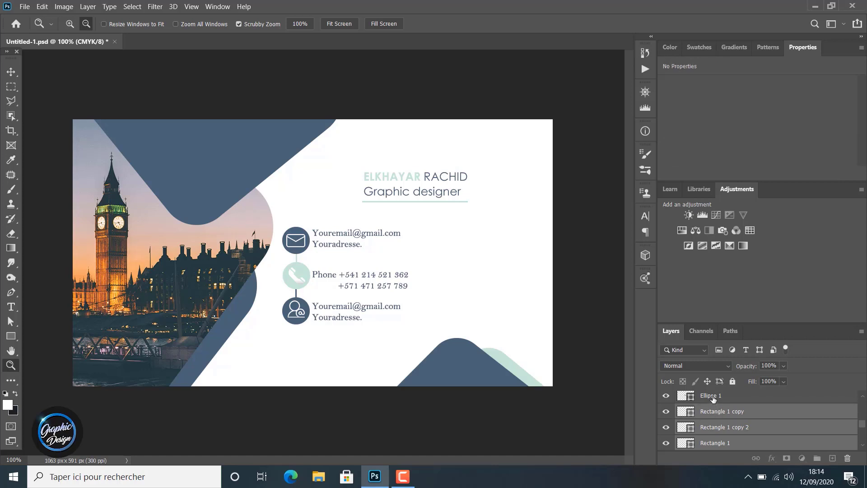
{"action": "left_click", "coordinate": [713, 398], "text": "shift"}
{"action": "scroll", "coordinate": [716, 400], "scroll_direction": "up", "scroll_amount": 1}
{"action": "left_click", "coordinate": [718, 398], "text": "shift"}
{"action": "scroll", "coordinate": [718, 400], "scroll_direction": "up", "scroll_amount": 1}
{"action": "left_click", "coordinate": [722, 397], "text": "shift"}
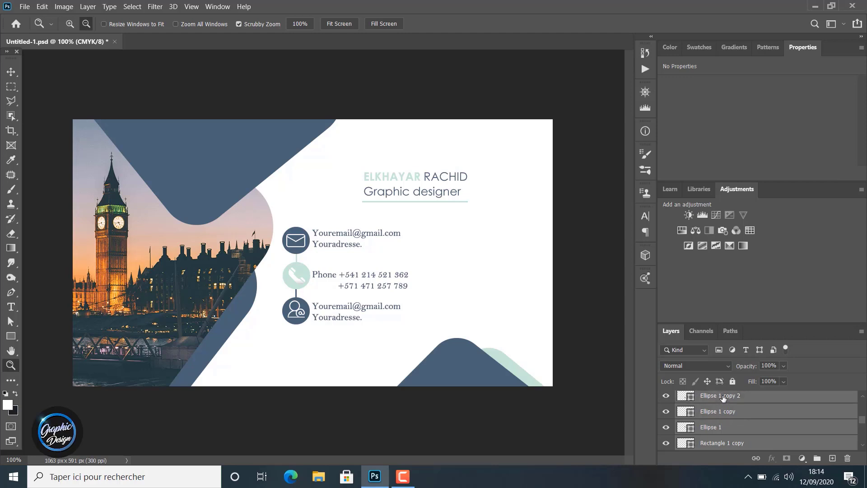
- Add the icon layers Layer 1, Layer 2 and Layer 3 to the selection, identifying them by toggling their visibility
{"action": "scroll", "coordinate": [726, 431], "scroll_direction": "up", "scroll_amount": 2}
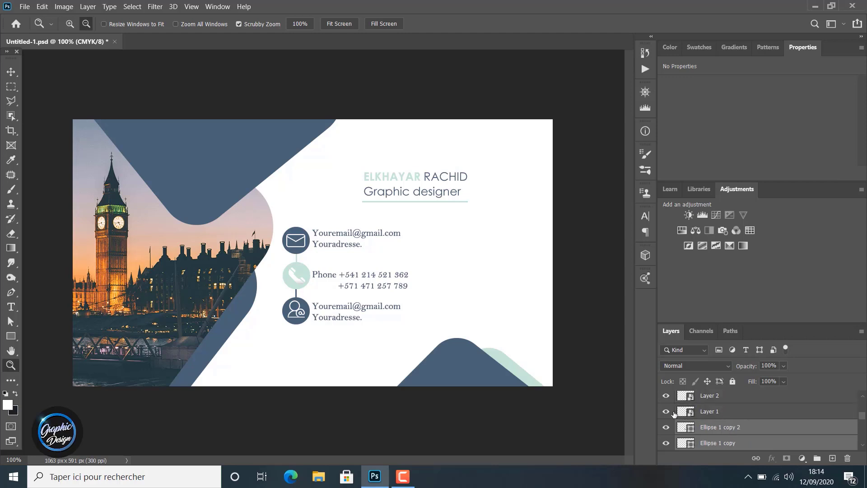
{"action": "left_click", "coordinate": [720, 414], "text": "shift"}
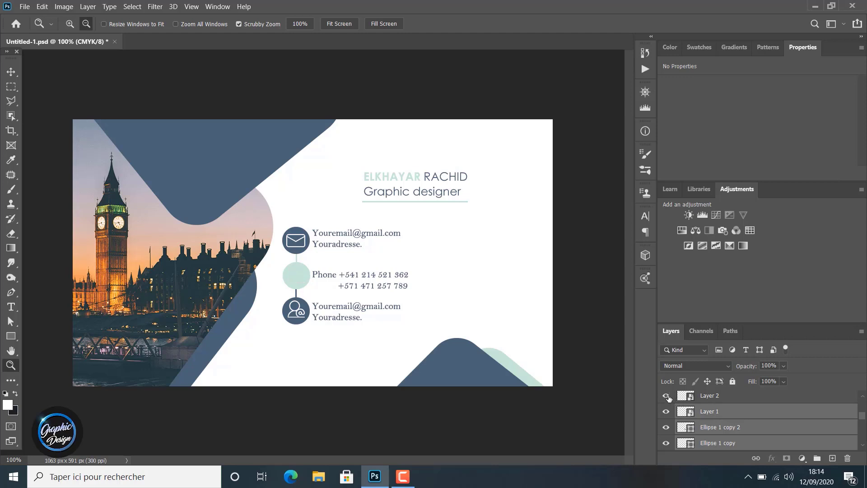
{"action": "left_click", "coordinate": [709, 397], "text": "shift"}
{"action": "scroll", "coordinate": [707, 406], "scroll_direction": "up", "scroll_amount": 2}
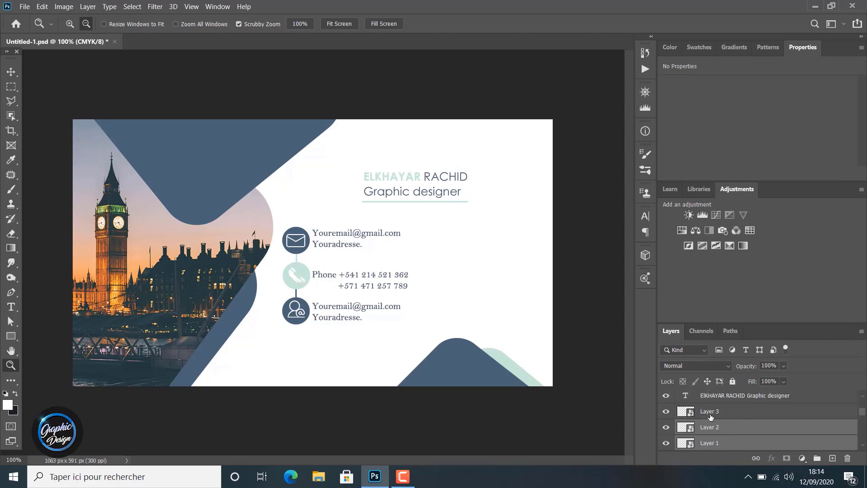
{"action": "left_click", "coordinate": [666, 411]}
{"action": "left_click", "coordinate": [667, 412]}
{"action": "left_click", "coordinate": [716, 412], "text": "shift"}
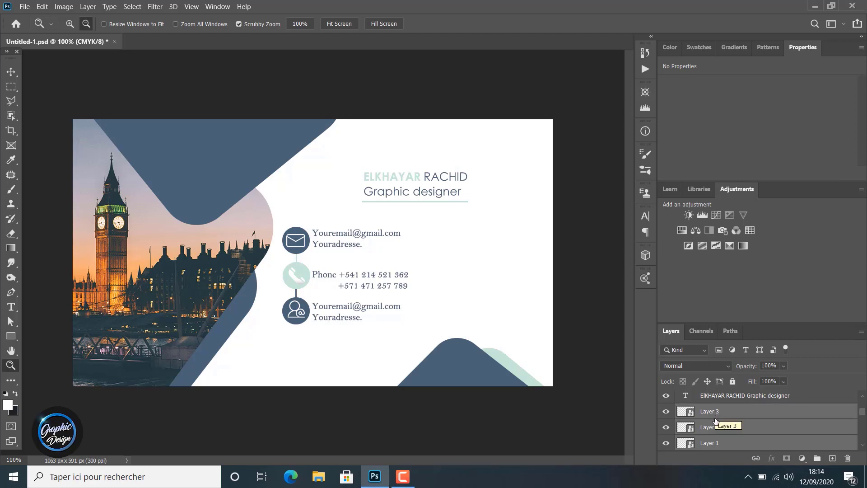
- Add the three contact text layers to the selection and move the whole contact block right and slightly down, away from the photo
{"action": "left_click", "coordinate": [11, 72]}
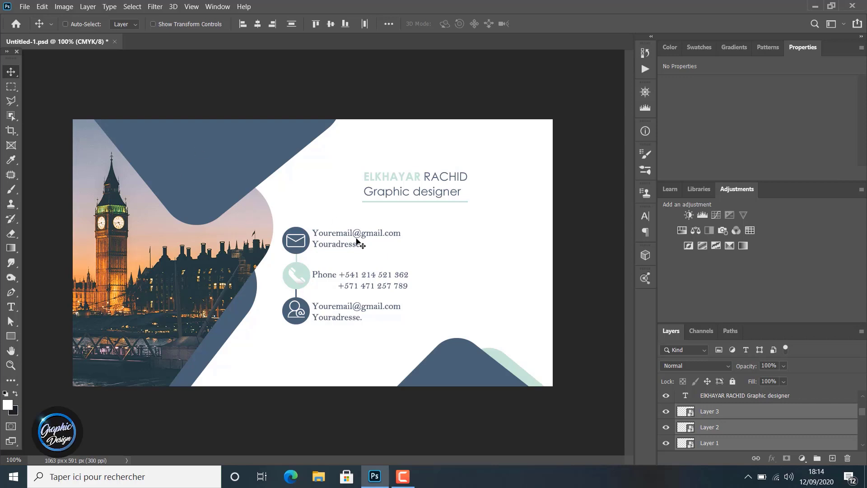
{"action": "left_click_drag", "start_coordinate": [357, 243], "coordinate": [359, 245]}
{"action": "key", "text": "ctrl+z"}
{"action": "scroll", "coordinate": [700, 428], "scroll_direction": "up", "scroll_amount": 2}
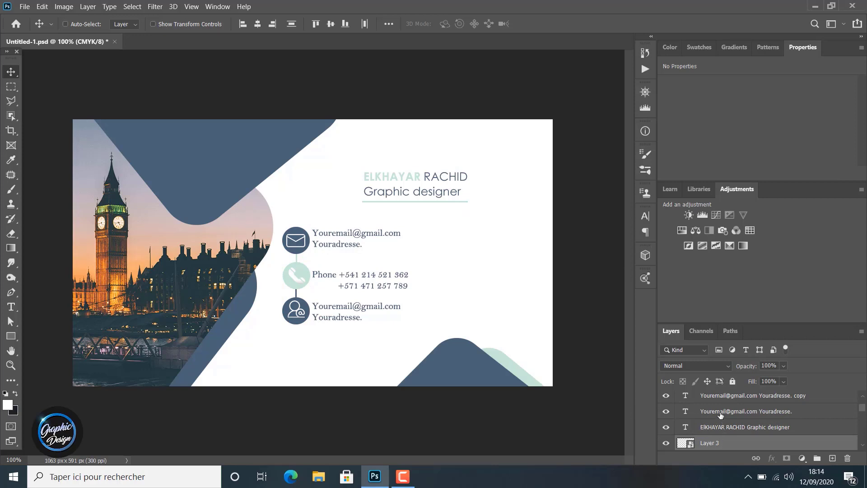
{"action": "left_click", "coordinate": [720, 412]}
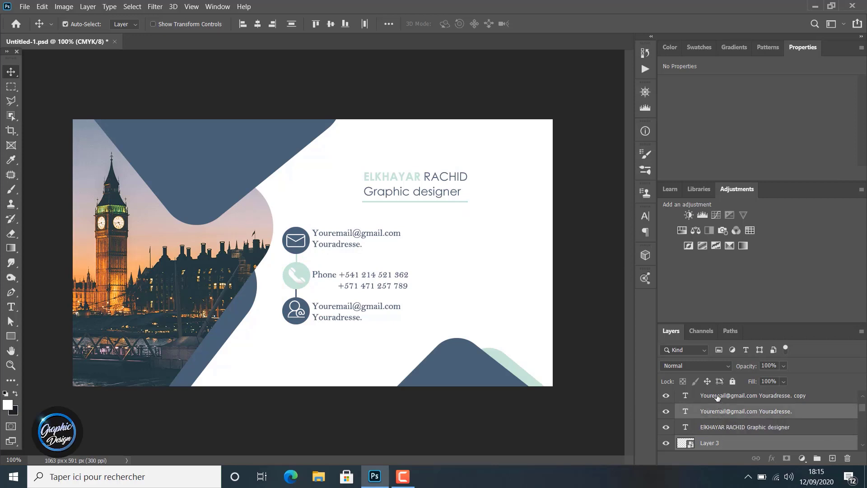
{"action": "left_click", "coordinate": [718, 396], "text": "ctrl"}
{"action": "scroll", "coordinate": [721, 421], "scroll_direction": "up", "scroll_amount": 2}
{"action": "left_click", "coordinate": [717, 412], "text": "shift"}
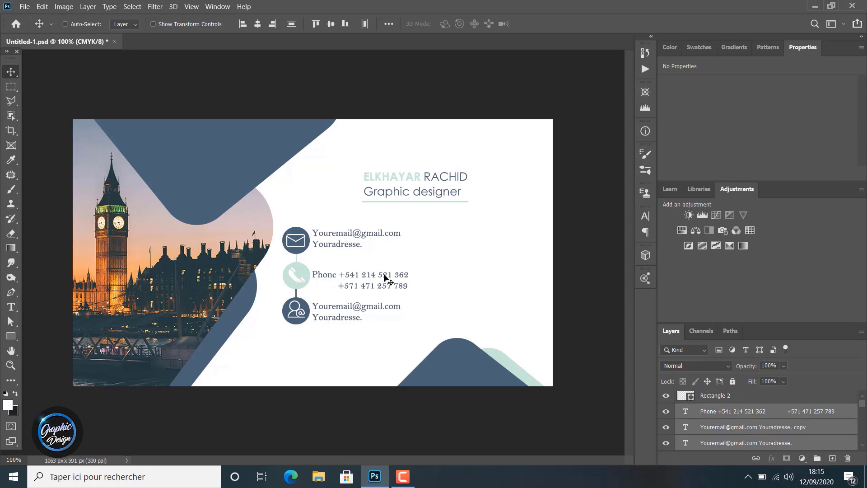
{"action": "left_click_drag", "start_coordinate": [333, 247], "coordinate": [360, 248]}
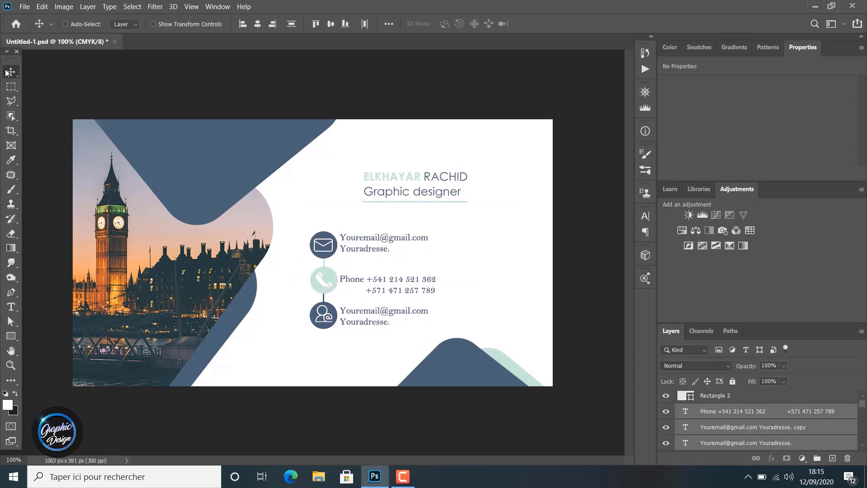
- Move the name and job title text together with its Rectangle 2 underline onto the upper blue shape, placing the underline at X 181 px, Y 113 px
{"action": "left_click", "coordinate": [715, 397], "text": "shift"}
{"action": "left_click", "coordinate": [716, 397]}
{"action": "scroll", "coordinate": [717, 411], "scroll_direction": "down", "scroll_amount": 2}
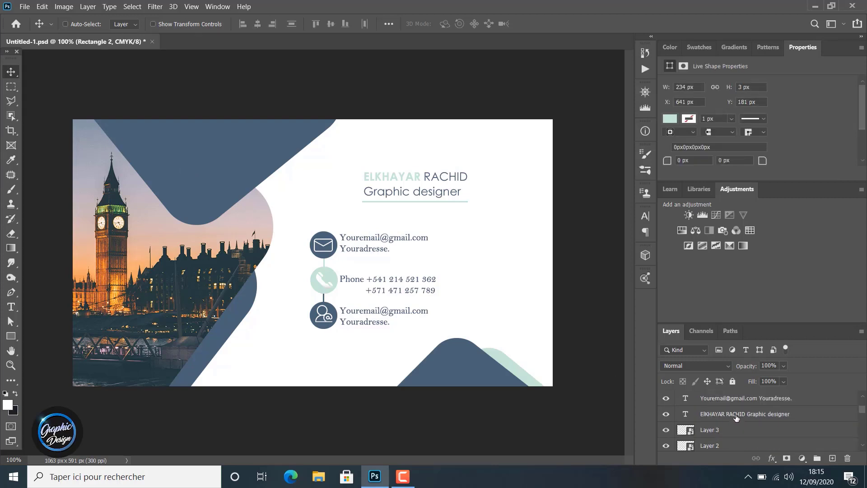
{"action": "left_click", "coordinate": [761, 417]}
{"action": "scroll", "coordinate": [759, 418], "scroll_direction": "up", "scroll_amount": 2}
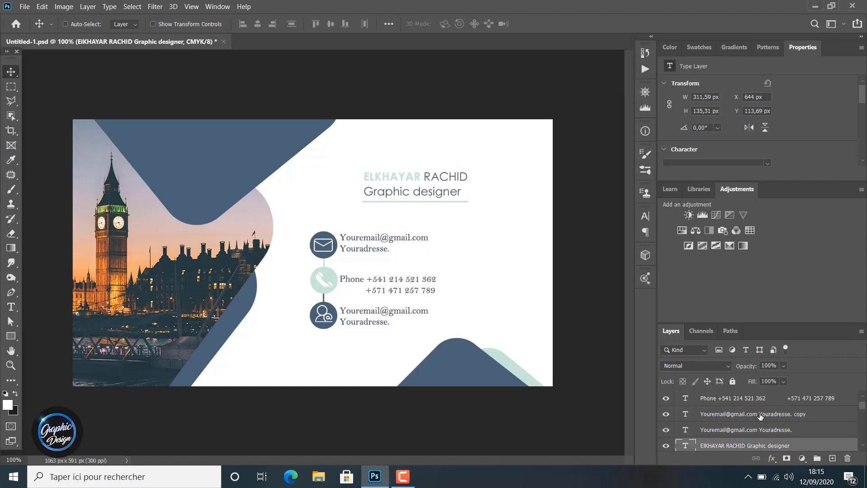
{"action": "left_click", "coordinate": [736, 398]}
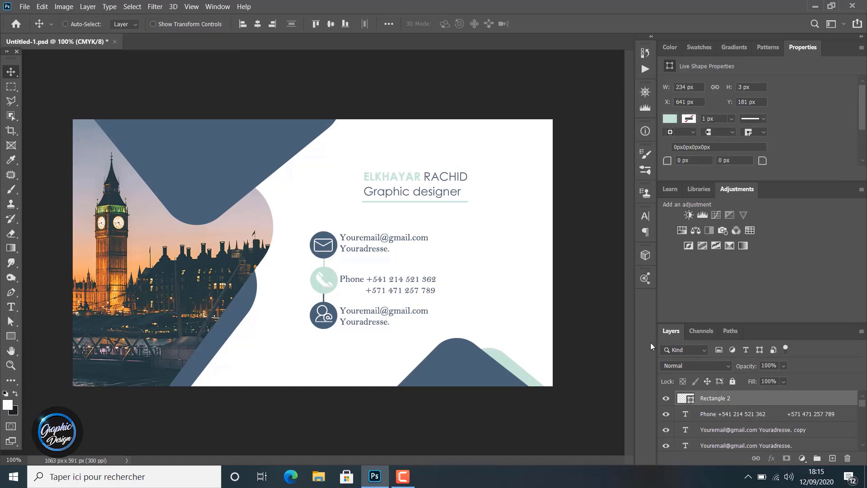
{"action": "left_click_drag", "start_coordinate": [393, 189], "coordinate": [415, 194]}
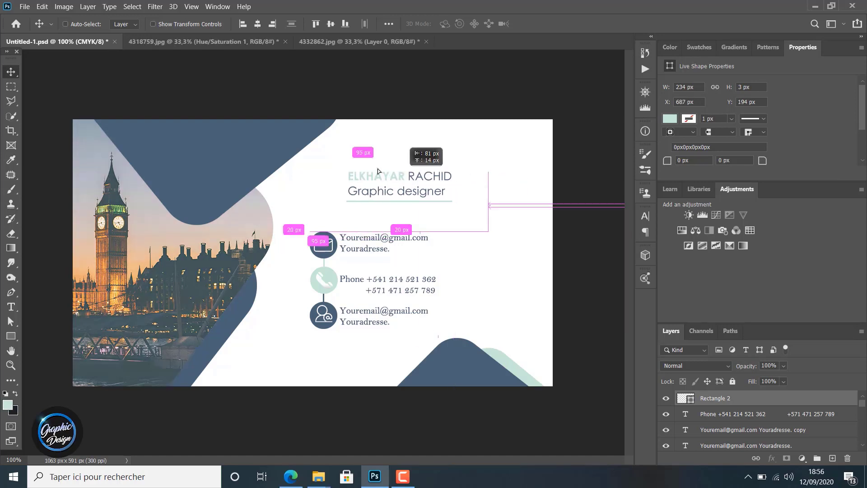
{"action": "left_click_drag", "start_coordinate": [378, 169], "coordinate": [215, 149]}
- Change the color of the second word of the name and the "Graphic designer" line to white (ffffff)
{"action": "left_click", "coordinate": [15, 311]}
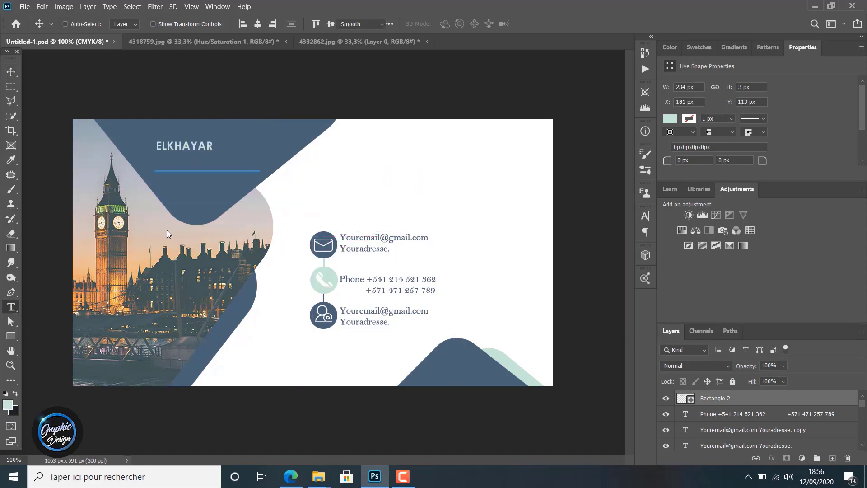
{"action": "double_click", "coordinate": [250, 163]}
{"action": "triple_click", "coordinate": [250, 163]}
{"action": "left_click_drag", "start_coordinate": [255, 163], "coordinate": [219, 147]}
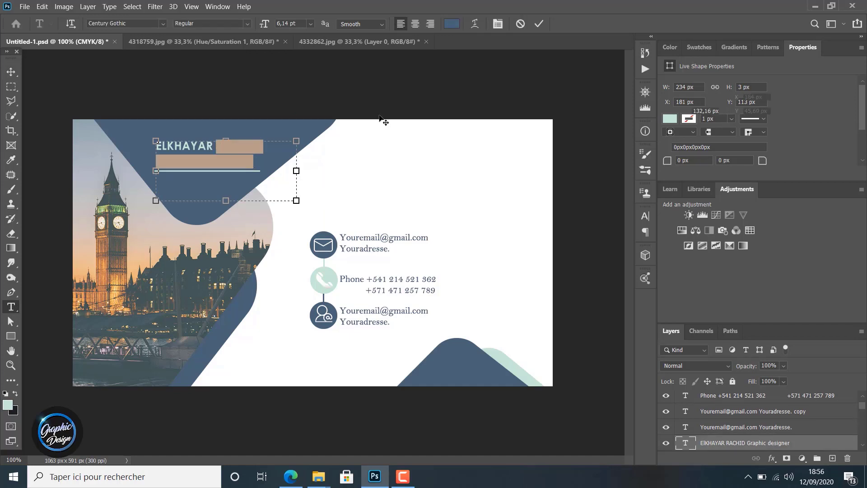
{"action": "left_click", "coordinate": [452, 23]}
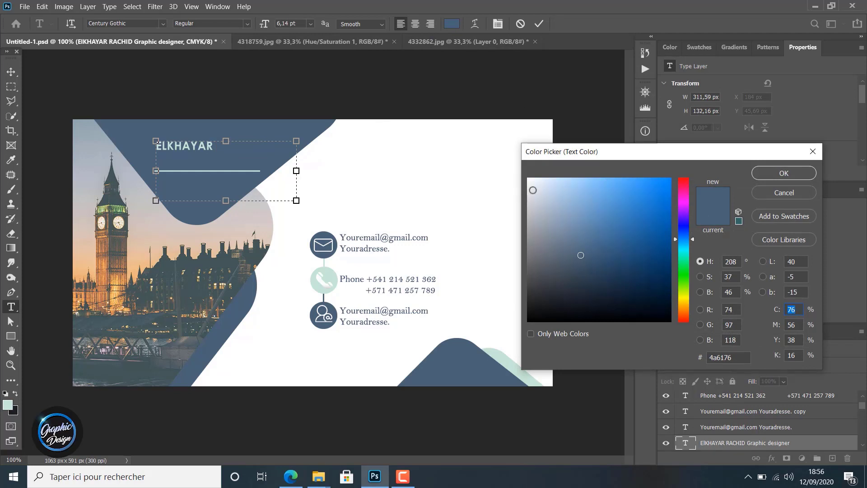
{"action": "left_click", "coordinate": [531, 179]}
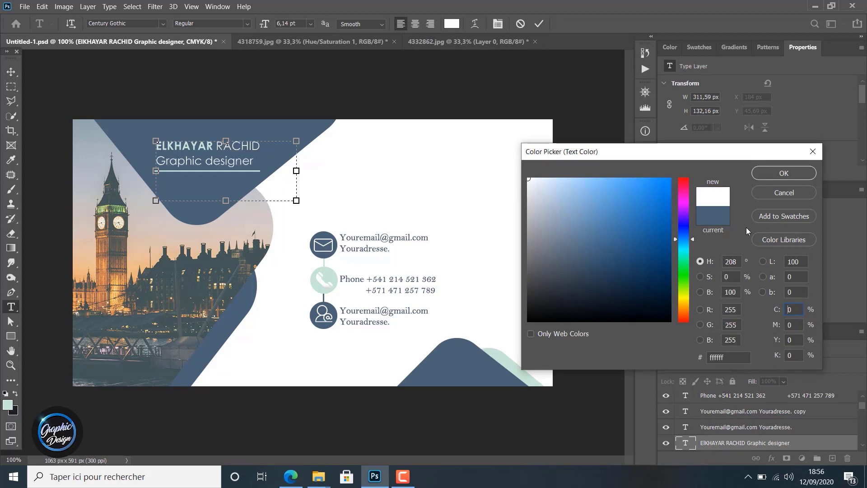
{"action": "left_click", "coordinate": [790, 174]}
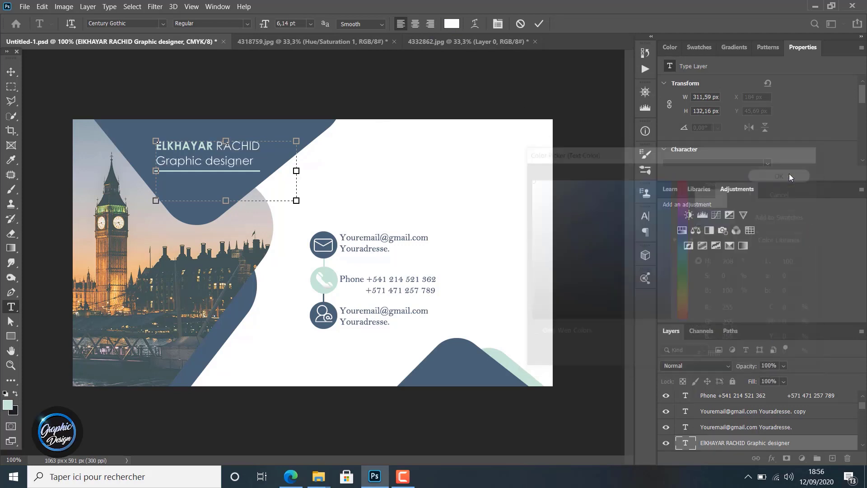
{"action": "left_click", "coordinate": [7, 71]}
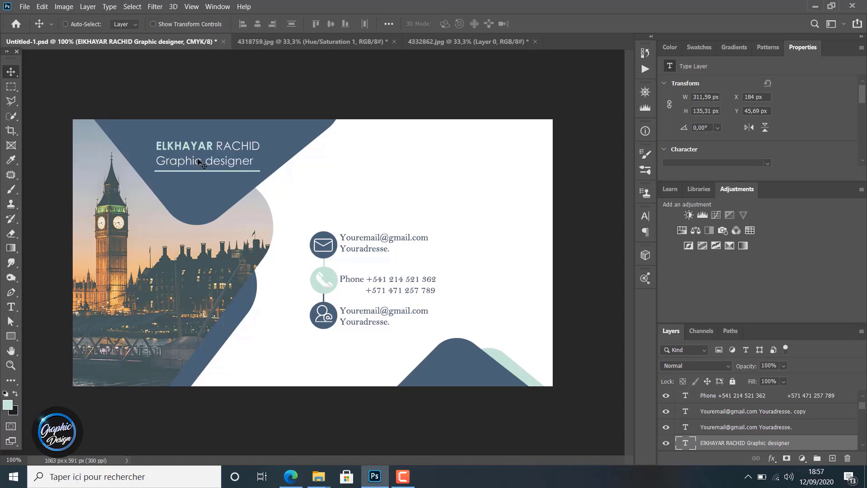
- Move the name text and its underline together up and right within the blue shape, with the underline at X 271 px, Y 85 px
{"action": "left_click_drag", "start_coordinate": [199, 162], "coordinate": [196, 165]}
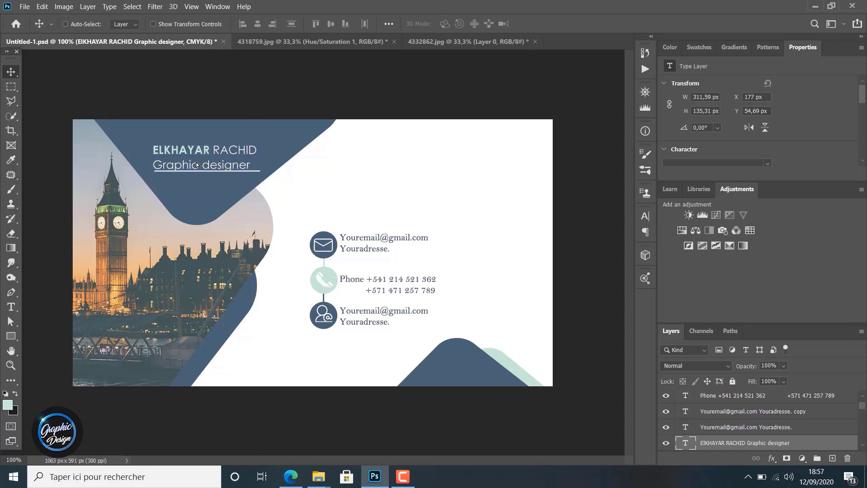
{"action": "key", "text": "ctrl+z"}
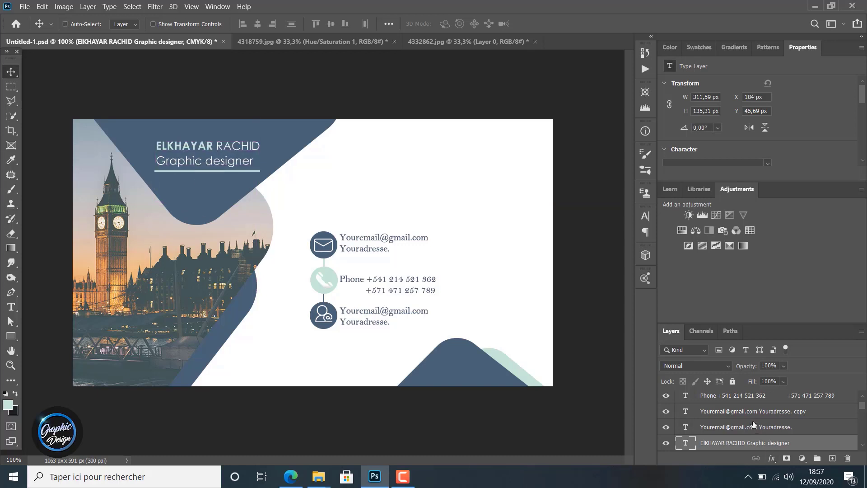
{"action": "scroll", "coordinate": [747, 422], "scroll_direction": "up", "scroll_amount": 1}
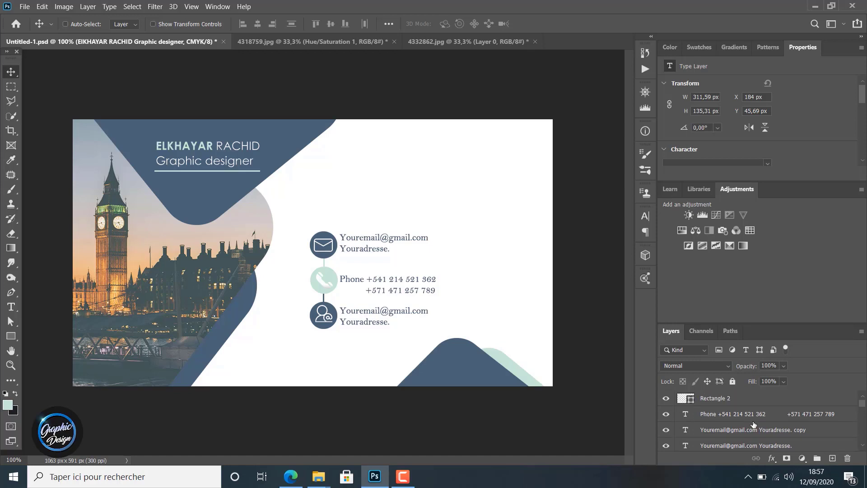
{"action": "left_click", "coordinate": [733, 403], "text": "ctrl"}
{"action": "left_click_drag", "start_coordinate": [222, 162], "coordinate": [260, 151]}
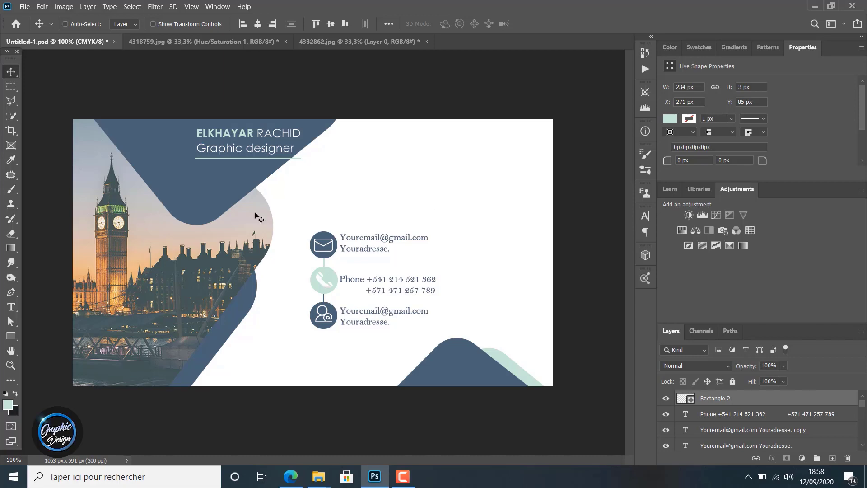
- Rasterize the Rectangle 2 underline below the job title into a pixel layer
{"action": "left_click", "coordinate": [11, 365]}
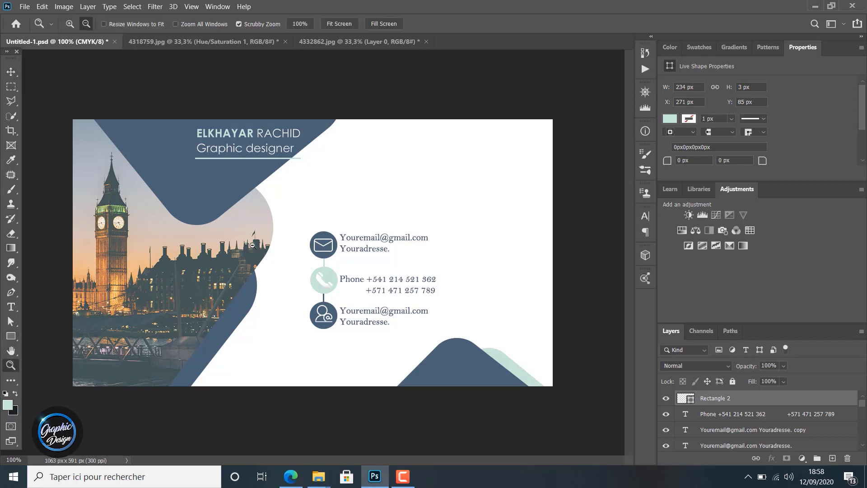
{"action": "left_click_drag", "start_coordinate": [253, 245], "coordinate": [349, 252]}
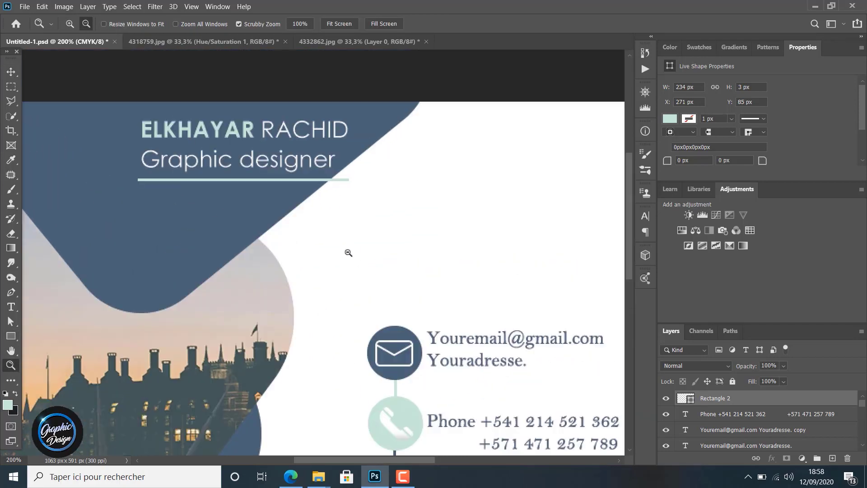
{"action": "right_click", "coordinate": [718, 399]}
{"action": "left_click", "coordinate": [637, 162]}
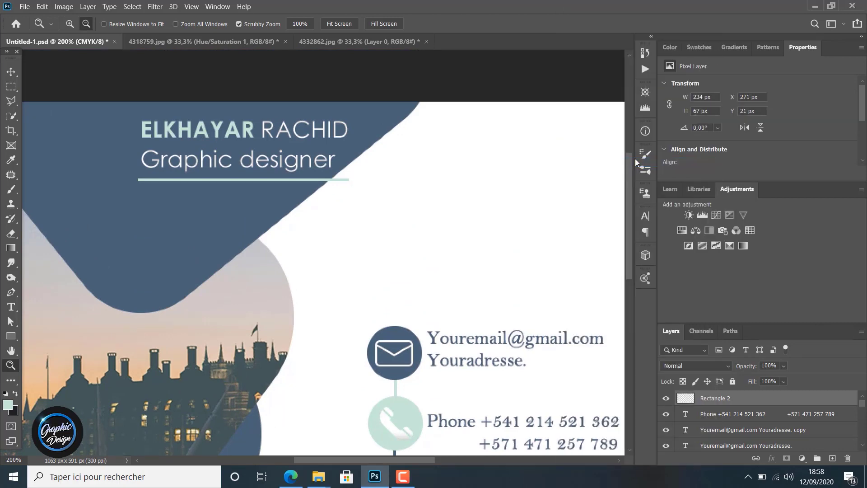
{"action": "left_click", "coordinate": [736, 415]}
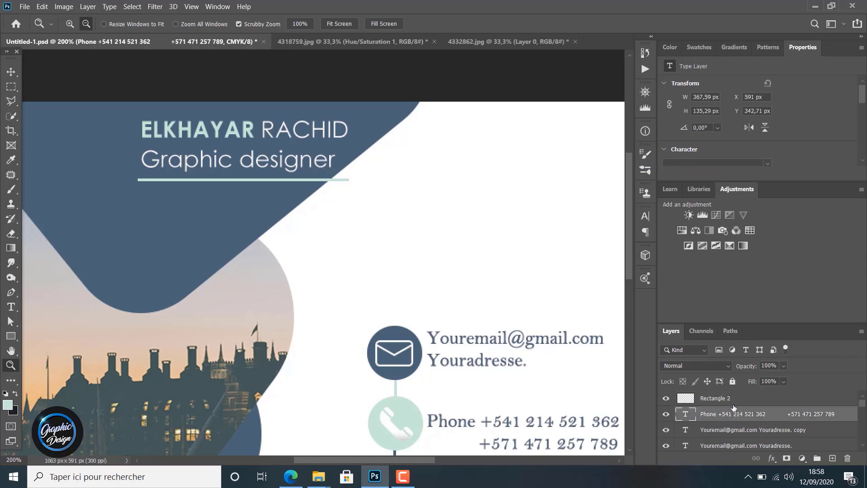
- Add a layer mask to the Rectangle 2 underline and paint black over the end that extends beyond the blue shape
{"action": "left_click", "coordinate": [731, 402]}
{"action": "left_click", "coordinate": [787, 458]}
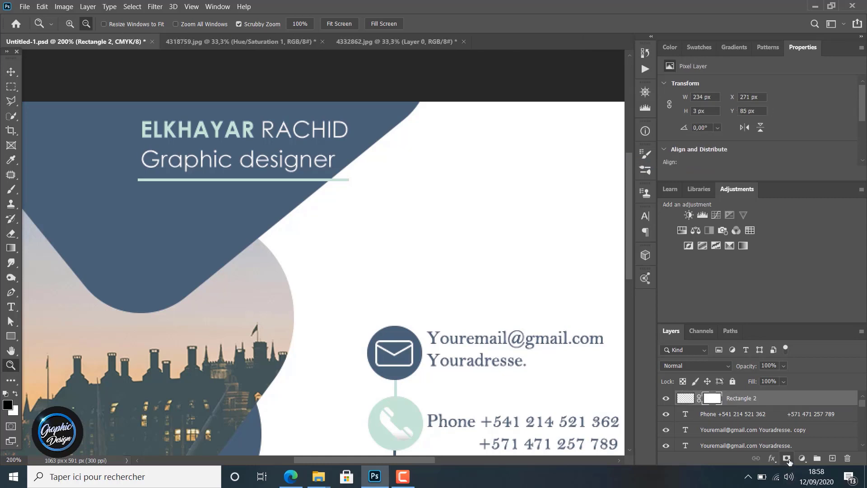
{"action": "left_click", "coordinate": [11, 190]}
{"action": "left_click", "coordinate": [36, 192]}
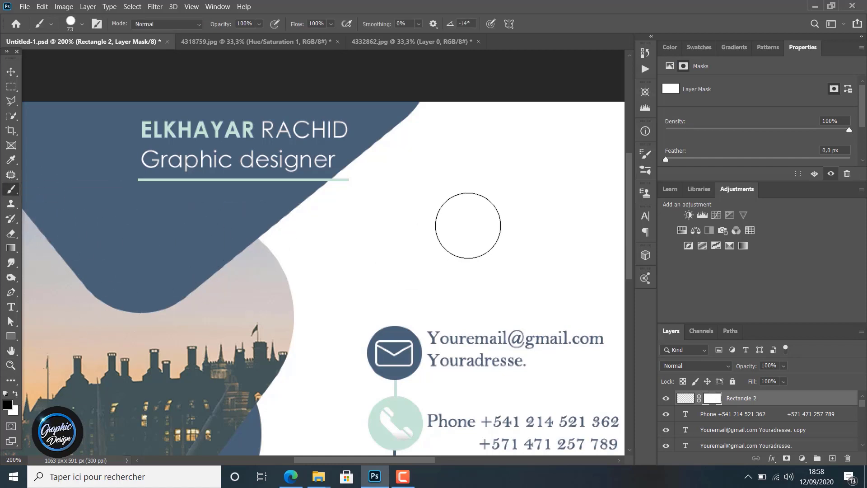
{"action": "left_click_drag", "start_coordinate": [381, 198], "coordinate": [359, 198]}
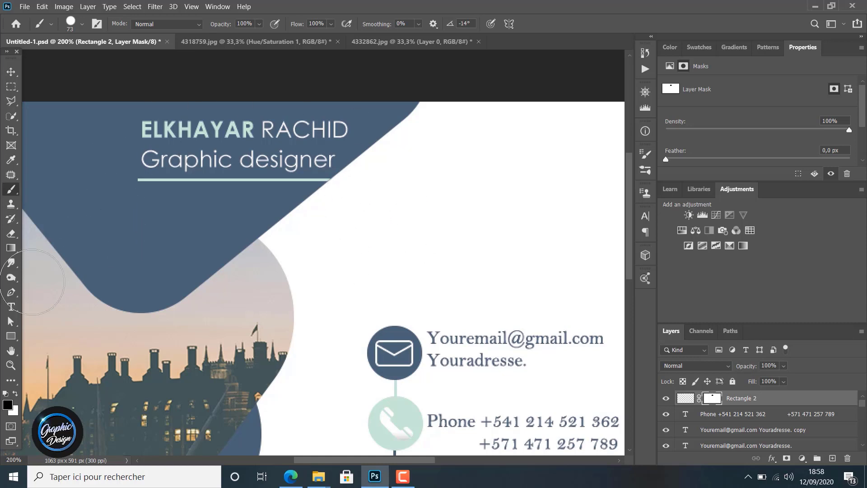
- Paste the copied DESIGN COMPANY logo from 4332862.jpg into the business card and convert it to a smart object
{"action": "left_click", "coordinate": [11, 365]}
{"action": "left_click", "coordinate": [64, 308]}
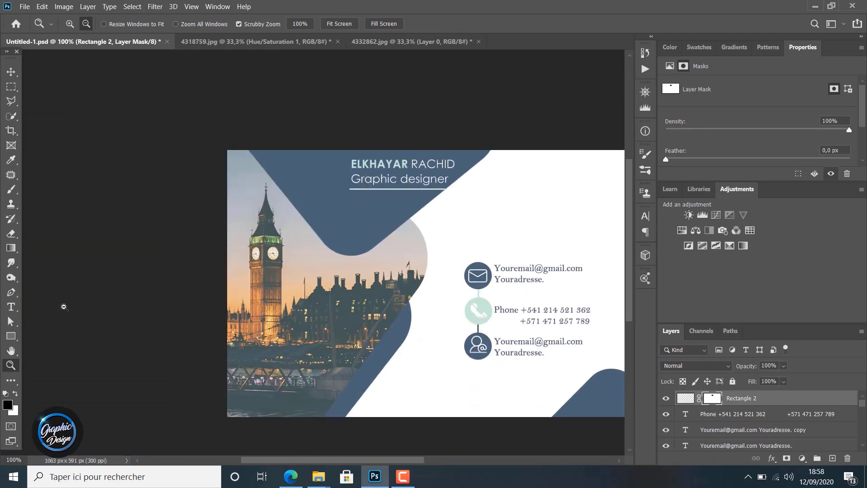
{"action": "left_click_drag", "start_coordinate": [347, 460], "coordinate": [385, 460]}
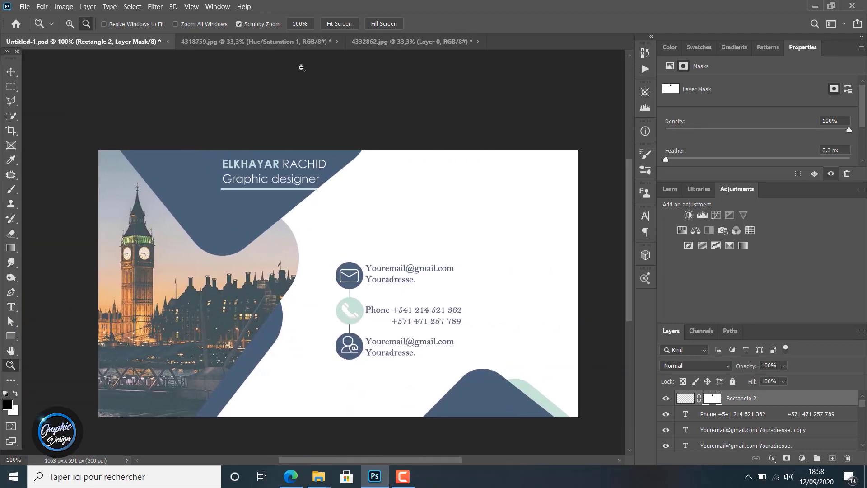
{"action": "left_click", "coordinate": [379, 40]}
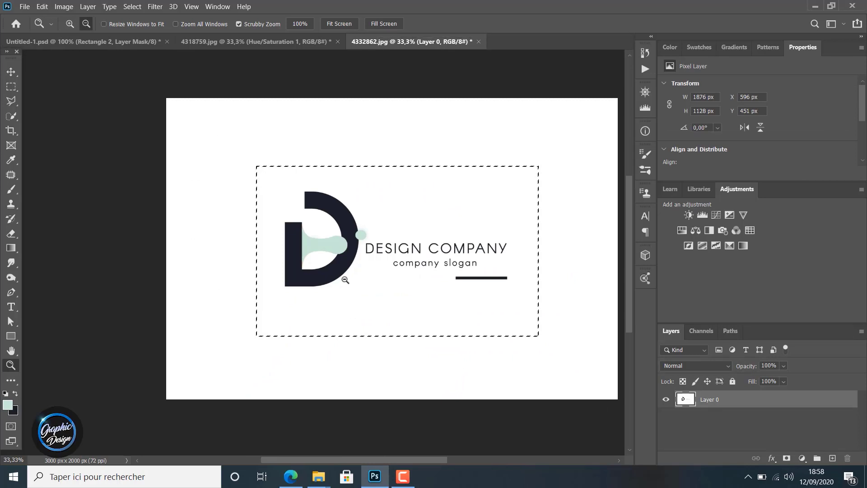
{"action": "left_click", "coordinate": [64, 44]}
{"action": "key", "text": "ctrl+v"}
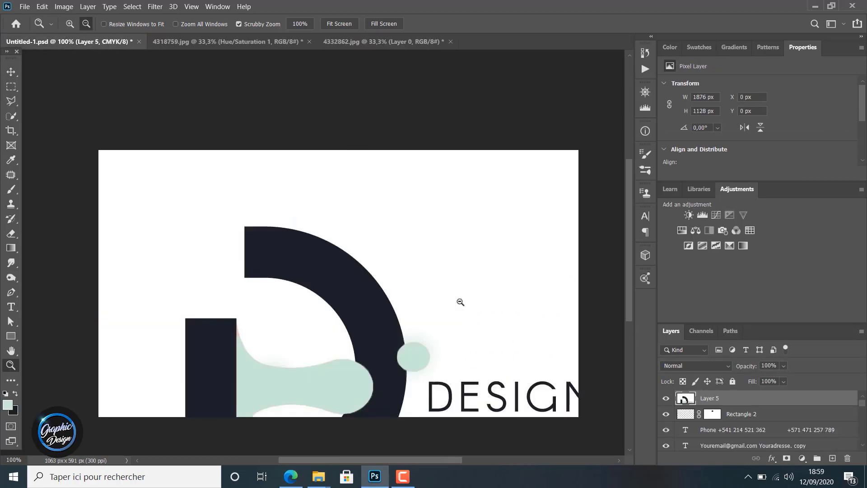
{"action": "right_click", "coordinate": [752, 403]}
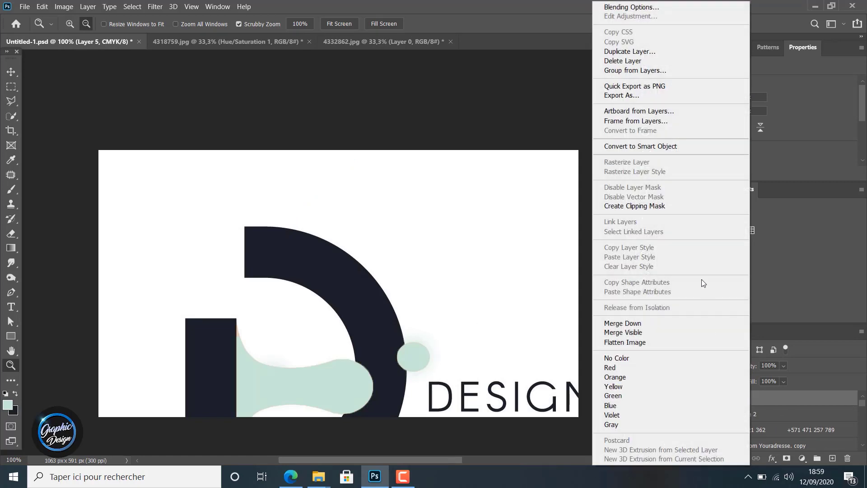
{"action": "left_click", "coordinate": [657, 150]}
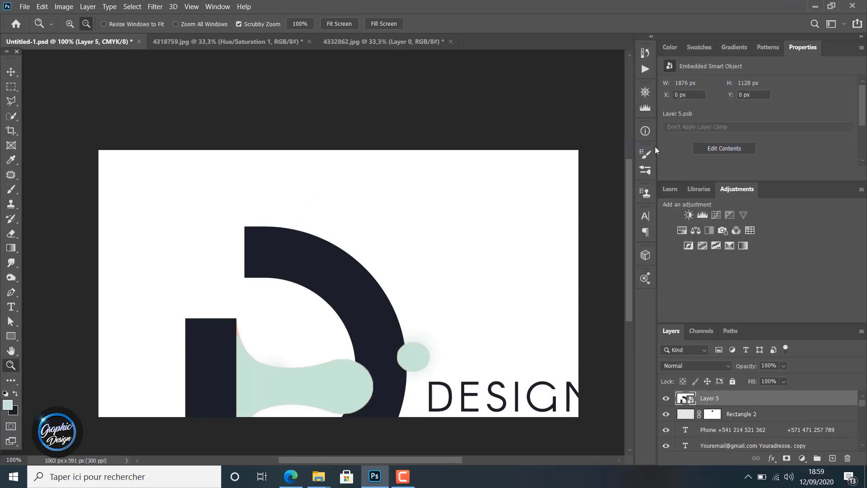
- Scale the logo to 19.56% and move it into the card's empty upper-right corner, at X 879.50 px, Y 101.50 px
{"action": "key", "text": "ctrl+t"}
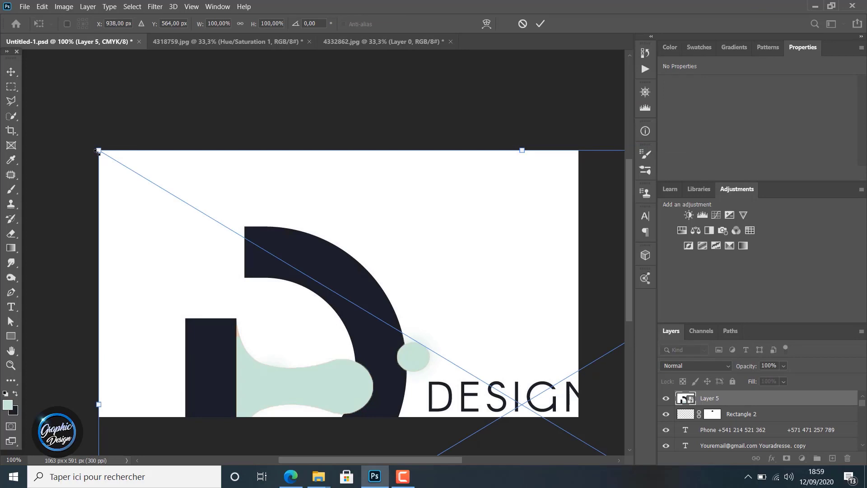
{"action": "left_click_drag", "start_coordinate": [97, 152], "coordinate": [425, 347]}
{"action": "left_click_drag", "start_coordinate": [393, 277], "coordinate": [449, 310]}
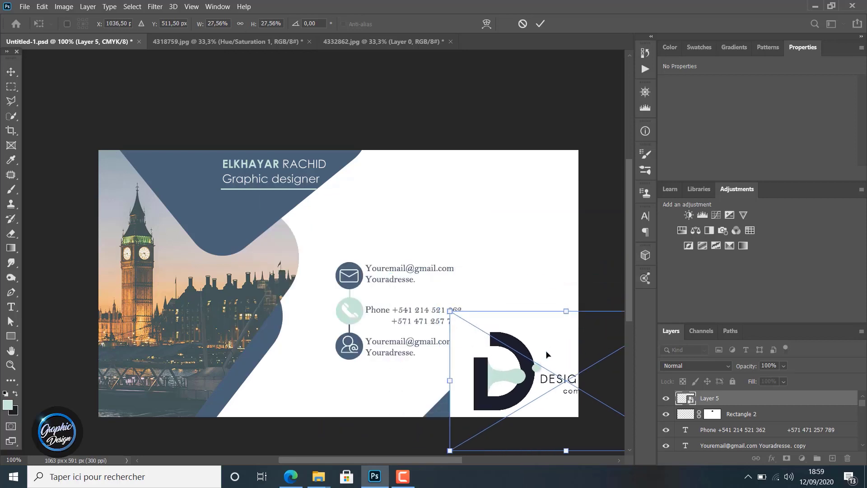
{"action": "left_click_drag", "start_coordinate": [515, 331], "coordinate": [401, 235]}
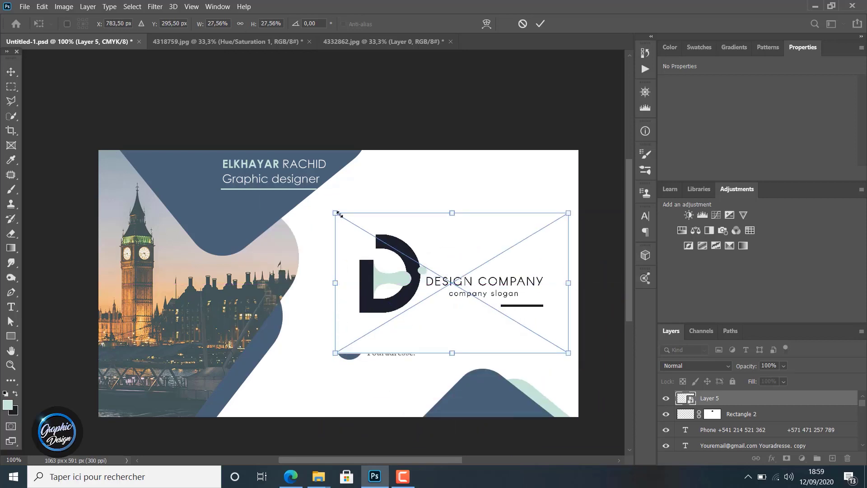
{"action": "left_click_drag", "start_coordinate": [339, 213], "coordinate": [404, 254]}
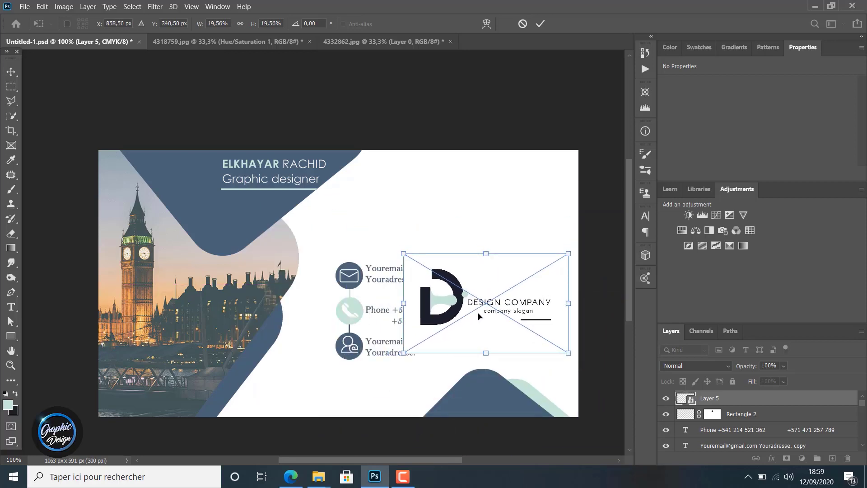
{"action": "left_click_drag", "start_coordinate": [479, 316], "coordinate": [486, 212]}
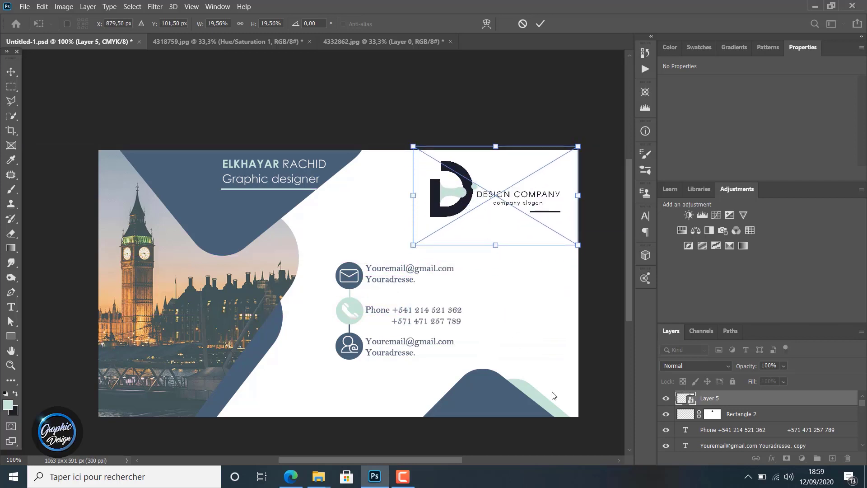
- Nudge the logo up and right to X 916.50 px, Y 86.50 px and apply the transform
{"action": "key", "text": "Up"}
{"action": "key", "text": "Up"}
{"action": "key", "text": "Up"}
{"action": "key", "text": "Up"}
{"action": "key", "text": "Up"}
{"action": "key", "text": "Up"}
{"action": "key", "text": "Up"}
{"action": "key", "text": "Up"}
{"action": "key", "text": "Up"}
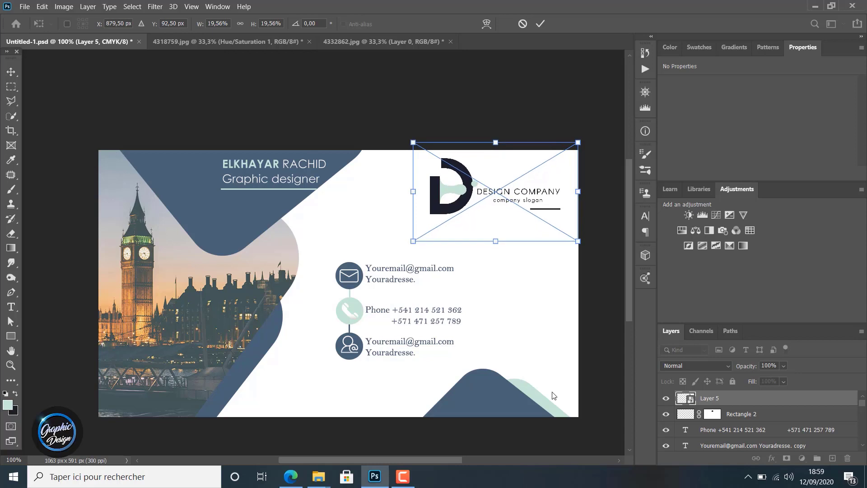
{"action": "key", "text": "Up"}
{"action": "key", "text": "Up"}
{"action": "key", "text": "Up"}
{"action": "key", "text": "Up"}
{"action": "key", "text": "Up"}
{"action": "key", "text": "Up"}
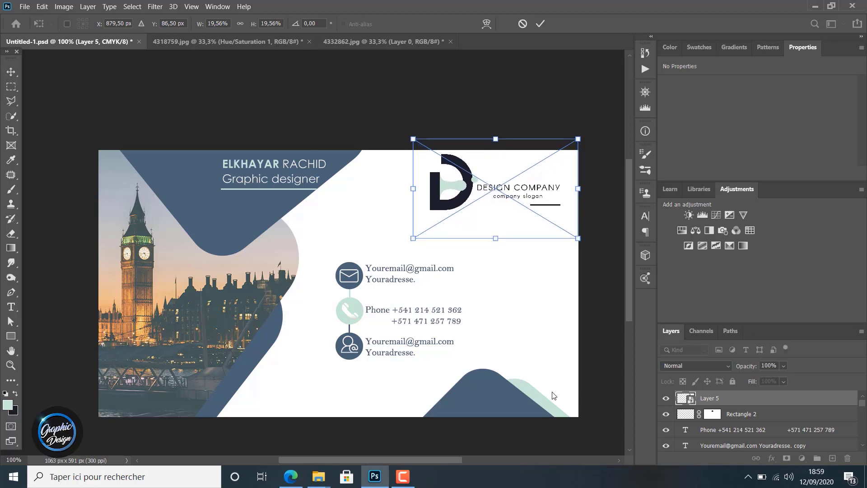
{"action": "key", "text": "Right"}
{"action": "key", "text": "Right"}
{"action": "key", "text": "Right"}
{"action": "key", "text": "Right"}
{"action": "key", "text": "Right"}
{"action": "key", "text": "Right"}
{"action": "key", "text": "Right"}
{"action": "key", "text": "Right"}
{"action": "key", "text": "Right"}
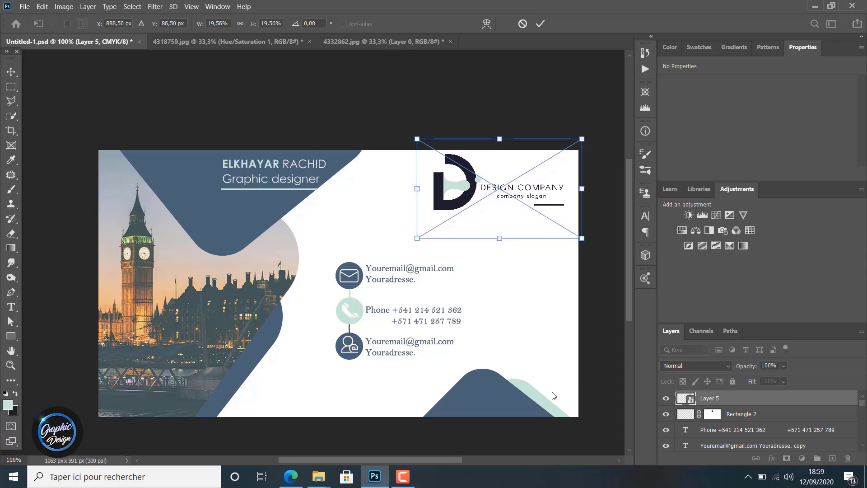
{"action": "key", "text": "Right"}
{"action": "key", "text": "Right"}
{"action": "key", "text": "Right"}
{"action": "key", "text": "Right"}
{"action": "key", "text": "Right"}
{"action": "key", "text": "Right"}
{"action": "key", "text": "Right"}
{"action": "key", "text": "Right"}
{"action": "key", "text": "Right"}
{"action": "key", "text": "Right"}
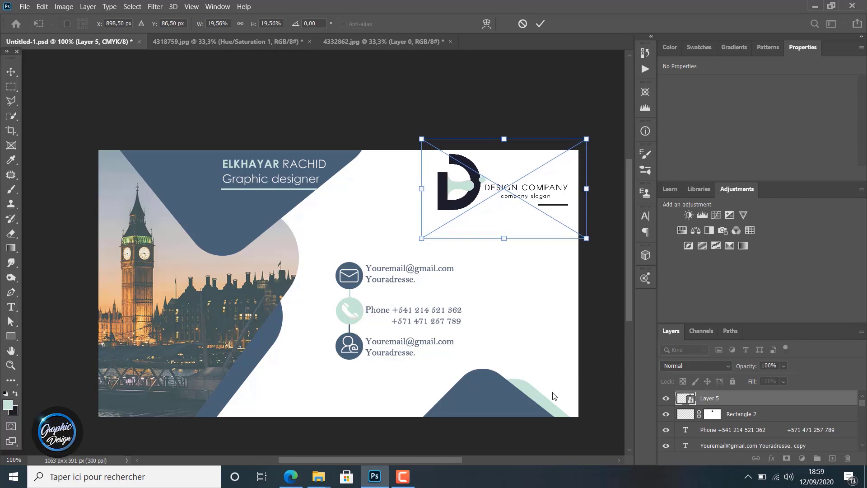
{"action": "key", "text": "Right"}
{"action": "key", "text": "Right"}
{"action": "key", "text": "Right"}
{"action": "key", "text": "Right"}
{"action": "key", "text": "Right"}
{"action": "key", "text": "Right"}
{"action": "key", "text": "Right"}
{"action": "key", "text": "Right"}
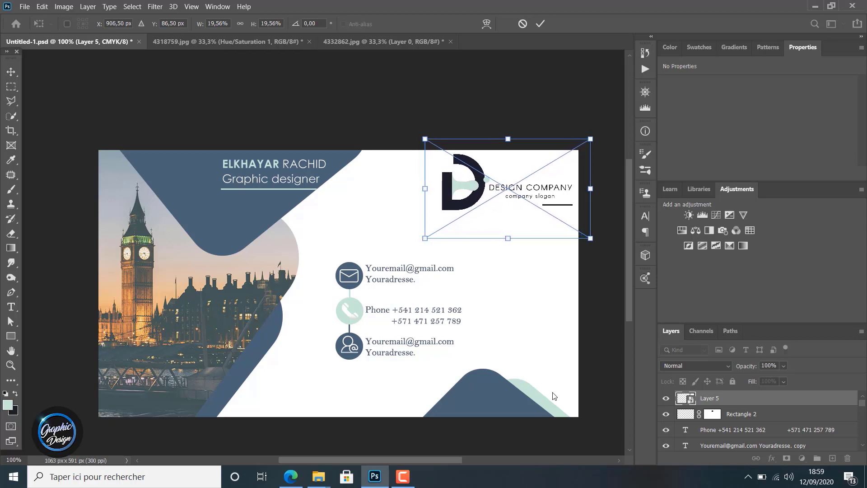
{"action": "key", "text": "Right"}
{"action": "key", "text": "Right"}
{"action": "key", "text": "Right"}
{"action": "key", "text": "Right"}
{"action": "key", "text": "Right"}
{"action": "key", "text": "Right"}
{"action": "key", "text": "Right"}
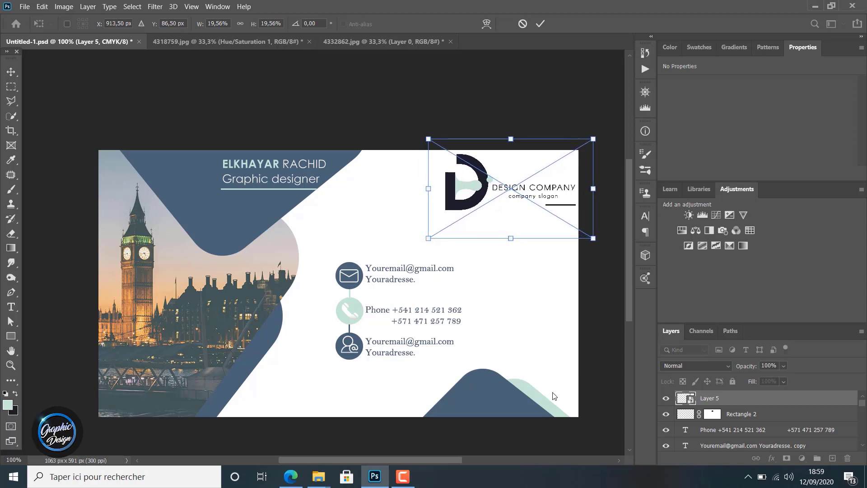
{"action": "key", "text": "Right"}
{"action": "key", "text": "Right"}
{"action": "key", "text": "Right"}
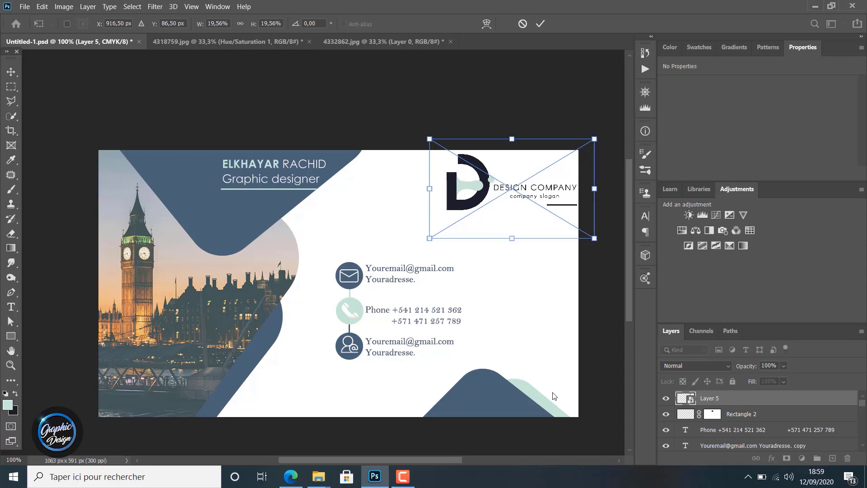
{"action": "left_click", "coordinate": [543, 24]}
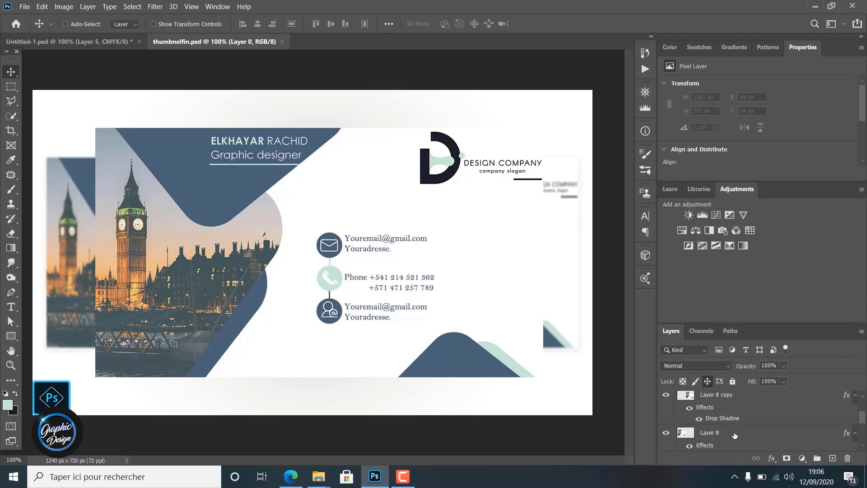
- Try moving Layer 8, the blurred card copy behind the main card, 3 px to the left
{"action": "left_click", "coordinate": [735, 435]}
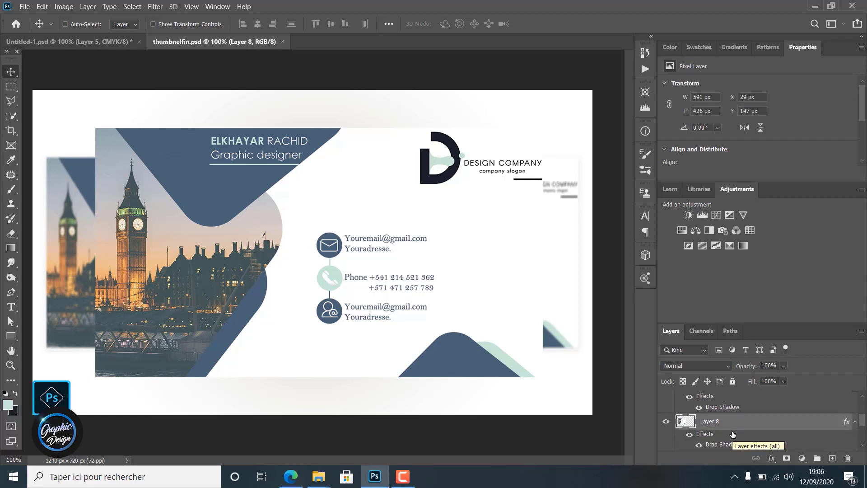
{"action": "key", "text": "Left"}
{"action": "key", "text": "Left"}
{"action": "key", "text": "Left"}
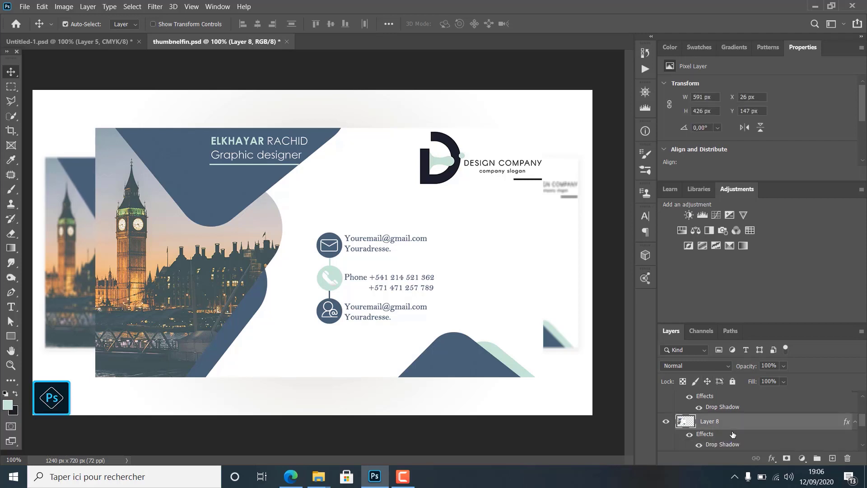
{"action": "key", "text": "ctrl+z"}
- Hide and reshow Layer 8 copy and Layer 9 to check what each contains
{"action": "scroll", "coordinate": [729, 431], "scroll_direction": "up", "scroll_amount": 2}
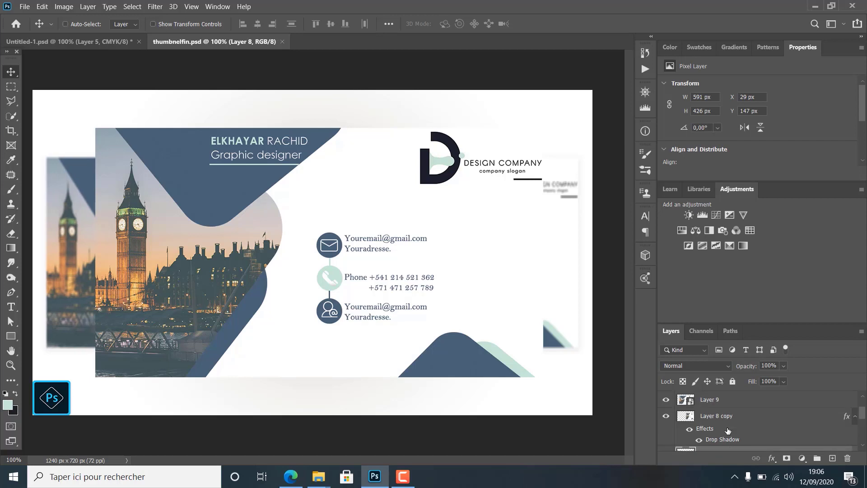
{"action": "left_click", "coordinate": [666, 416]}
{"action": "left_click", "coordinate": [666, 416]}
{"action": "left_click", "coordinate": [666, 399]}
{"action": "left_click", "coordinate": [666, 399]}
- Try moving Layer 5, the small Ps logo in the lower-left corner, left to X -10 px
{"action": "left_click", "coordinate": [715, 394]}
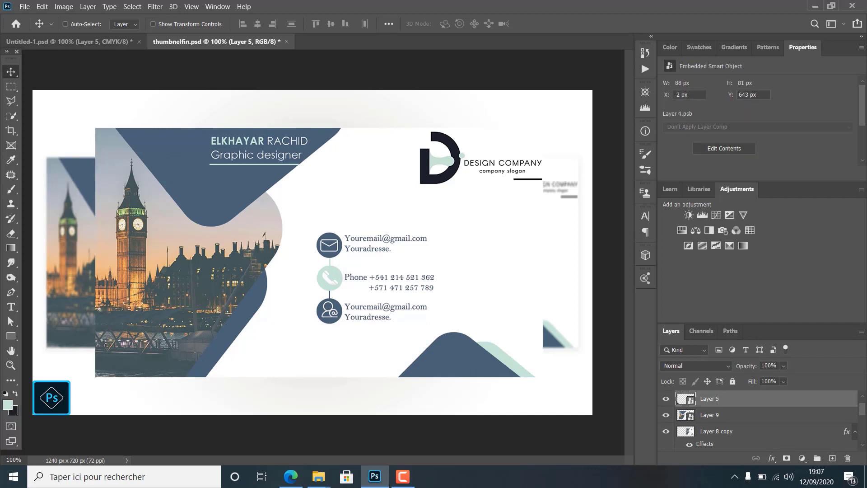
{"action": "key", "text": "Left"}
{"action": "key", "text": "Left"}
{"action": "key", "text": "Left"}
{"action": "key", "text": "Left"}
{"action": "key", "text": "Left"}
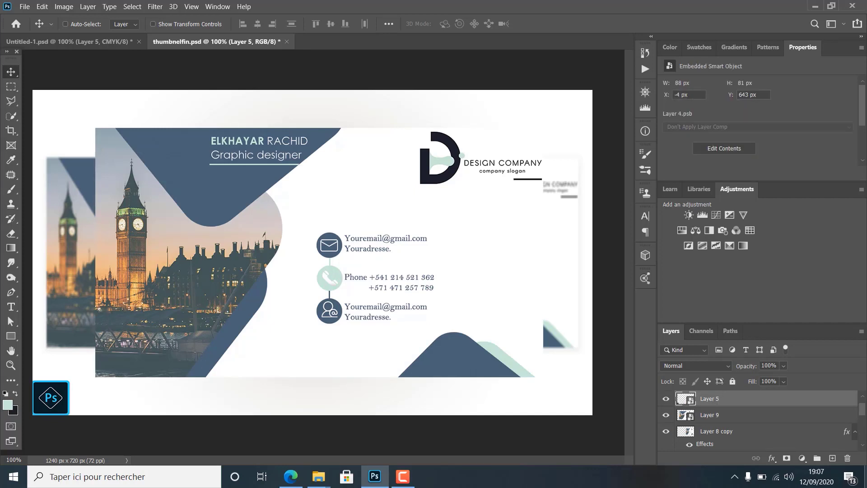
{"action": "key", "text": "Left"}
{"action": "key", "text": "Left"}
{"action": "key", "text": "Left"}
{"action": "key", "text": "Left"}
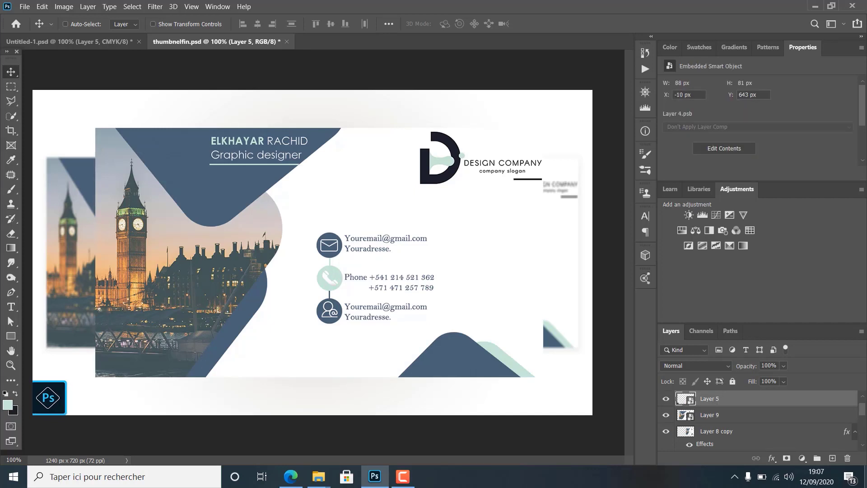
{"action": "key", "text": "ctrl+z"}
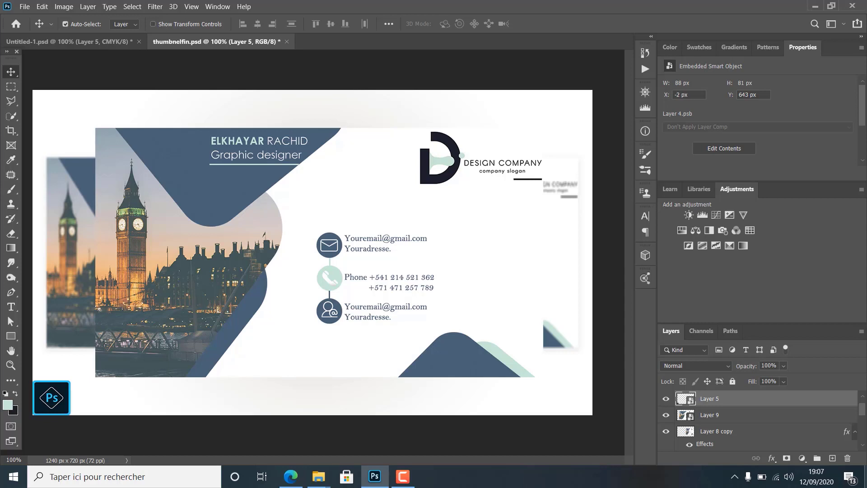